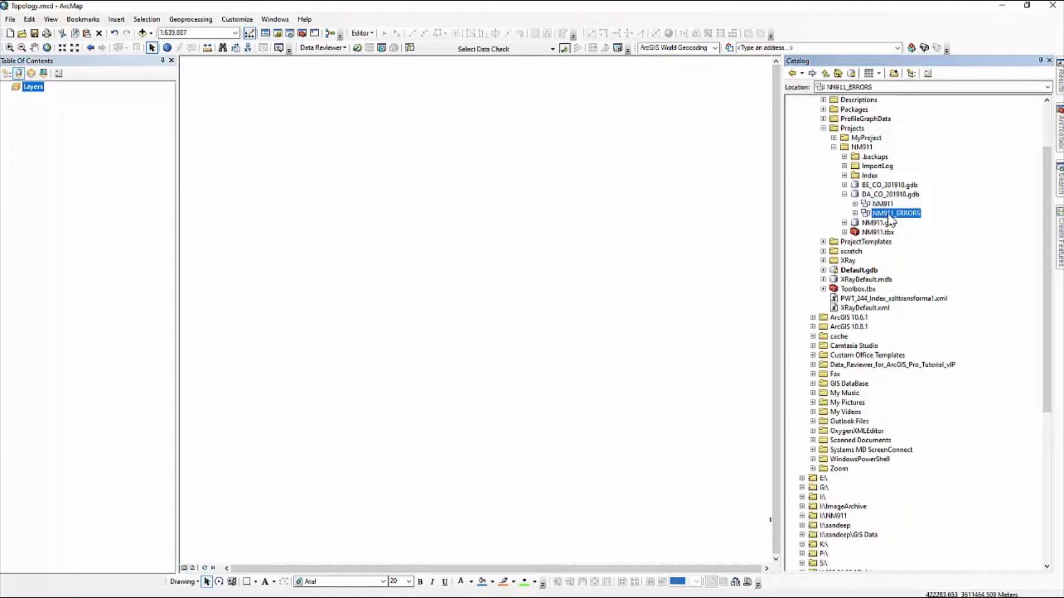
Step: Expand the NM911 and NM911_ERRORS feature datasets in DA_CO_201910.gdb to list their contents
click(856, 204)
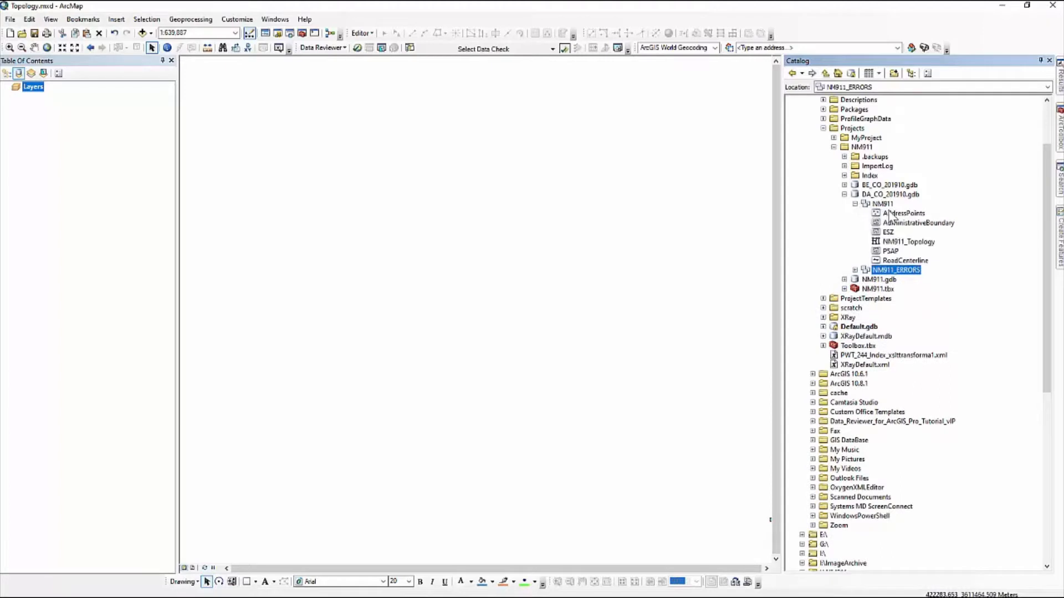
click(885, 204)
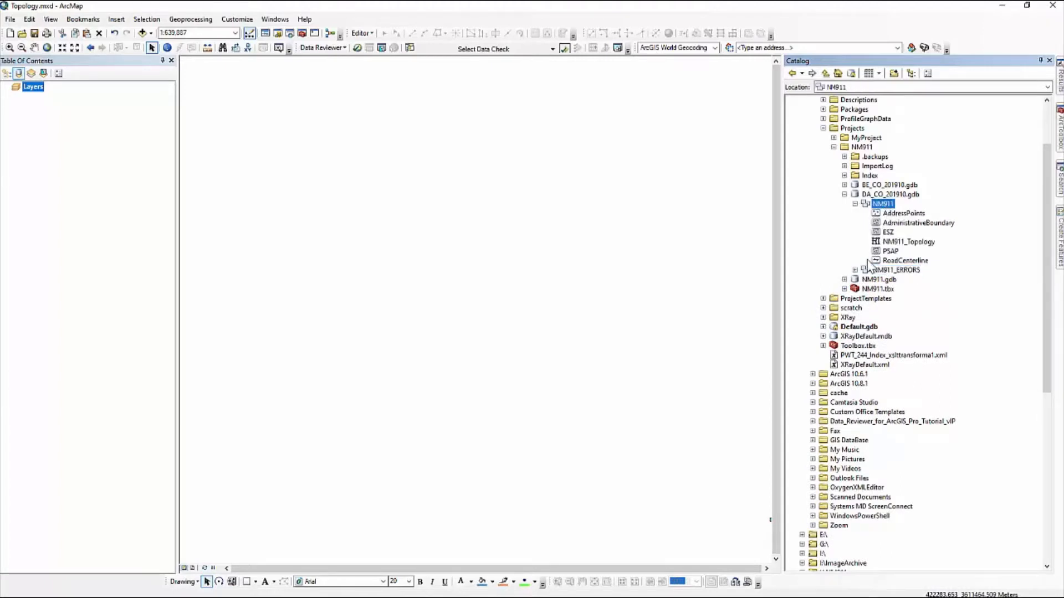
click(856, 270)
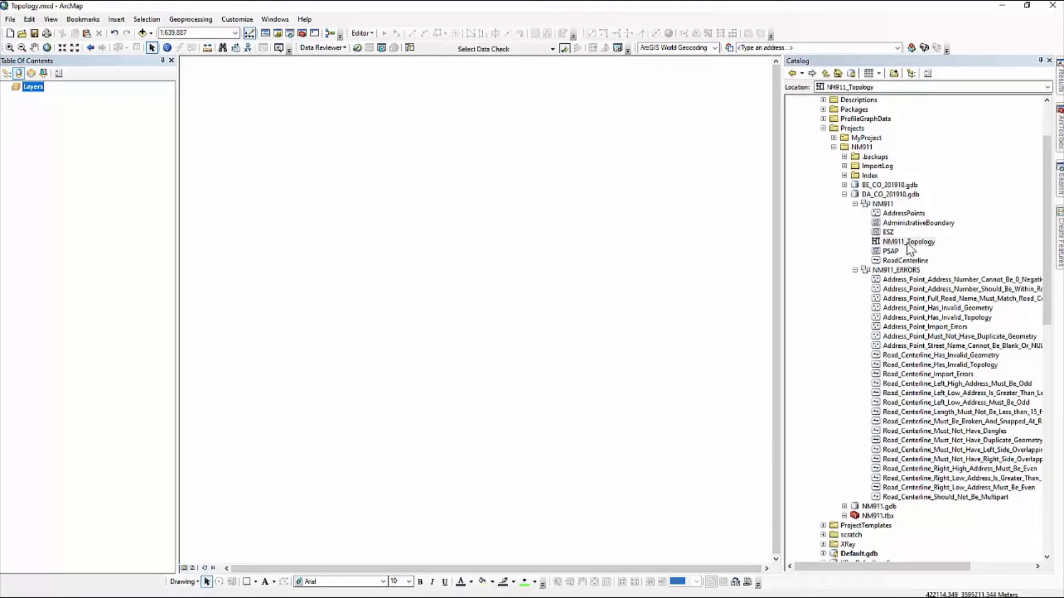
Step: Review the feature classes and rules in the properties of NM911_Topology
right_click(908, 244)
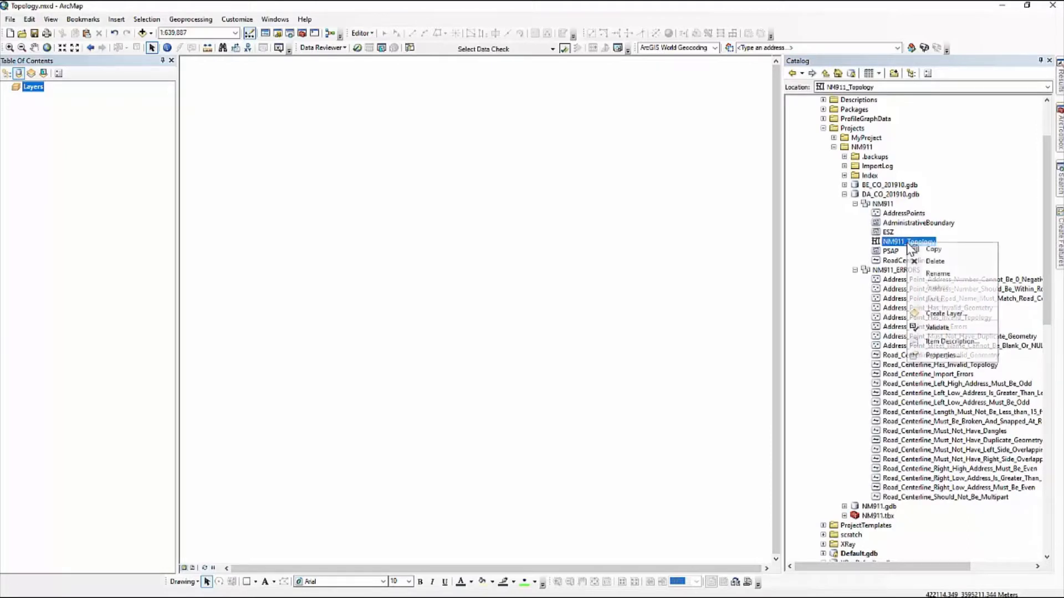
click(942, 355)
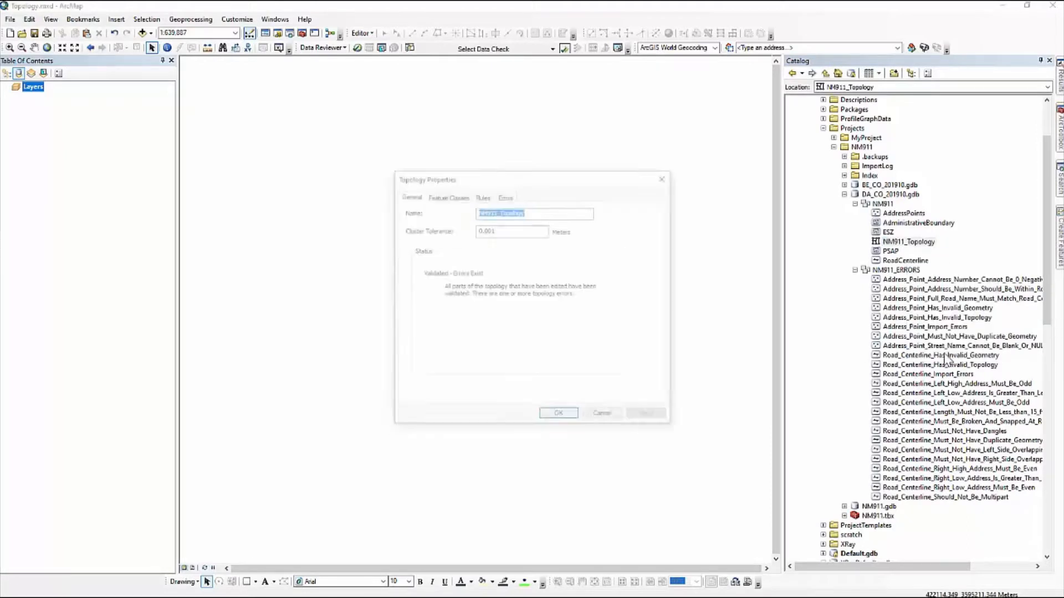
click(446, 196)
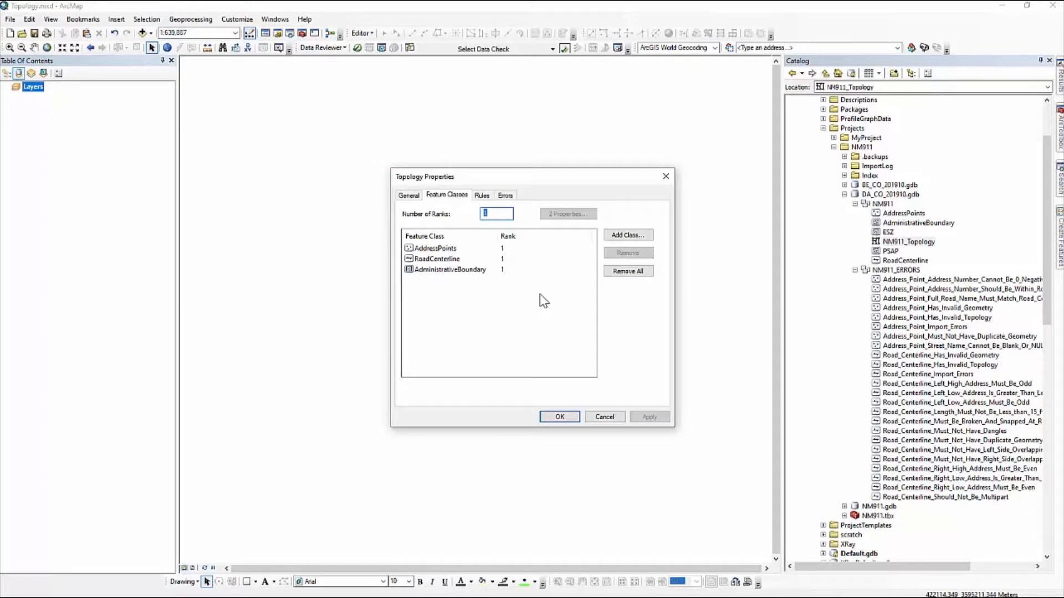
click(482, 196)
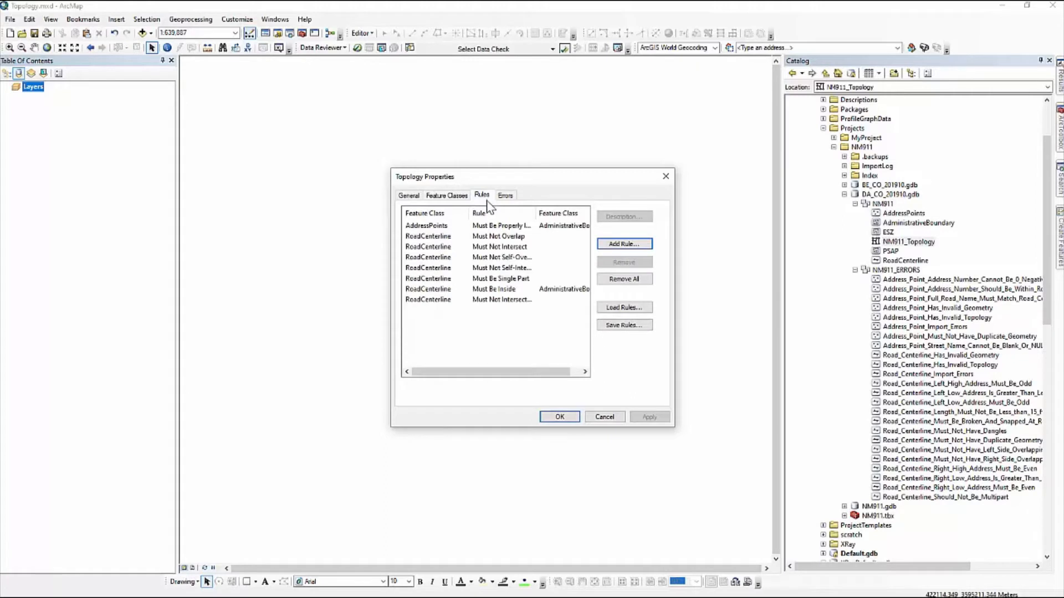
click(441, 228)
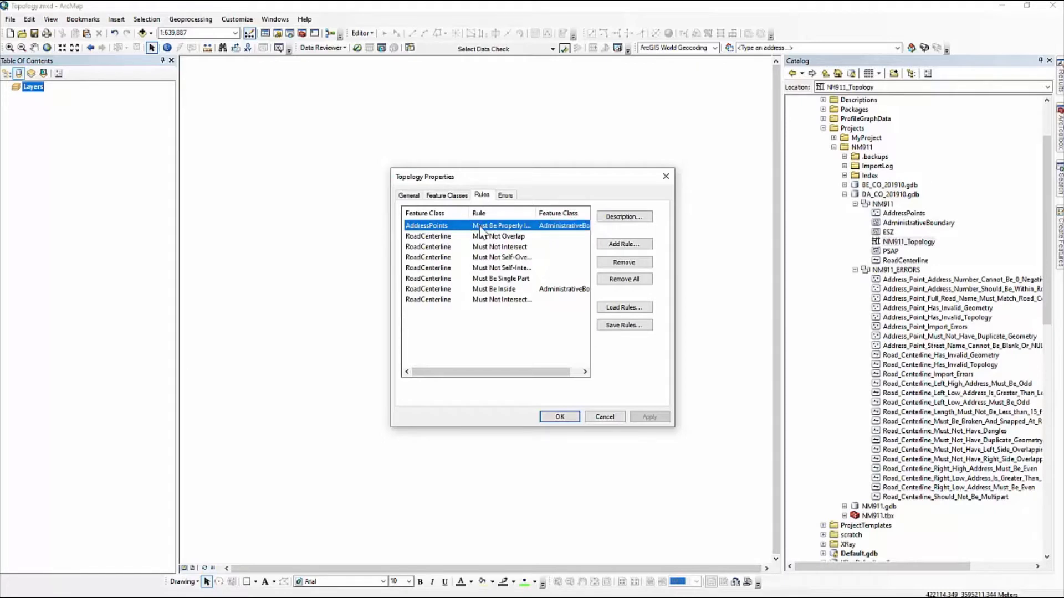
click(443, 239)
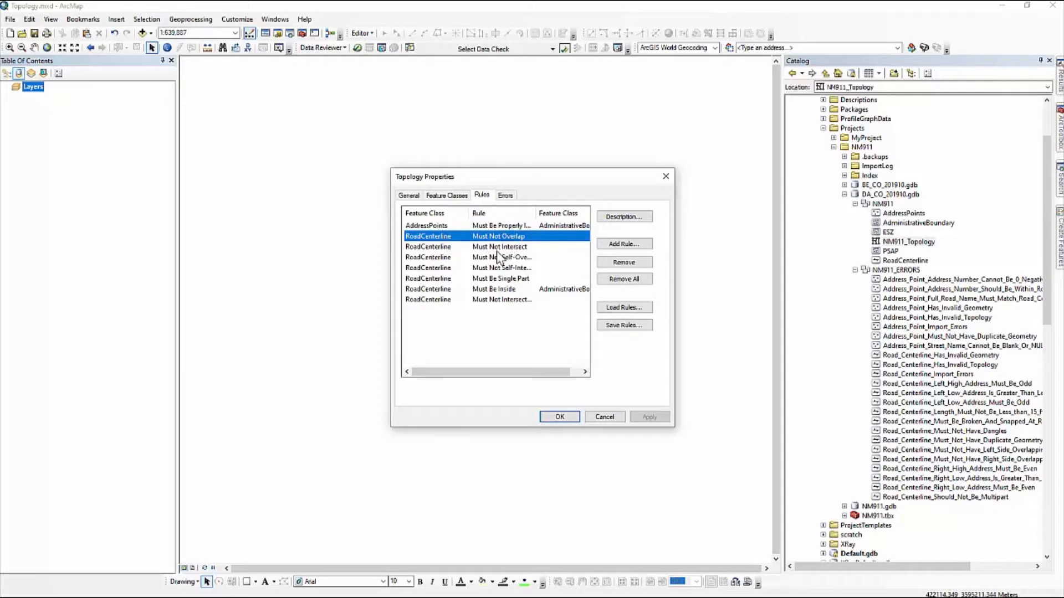
click(561, 418)
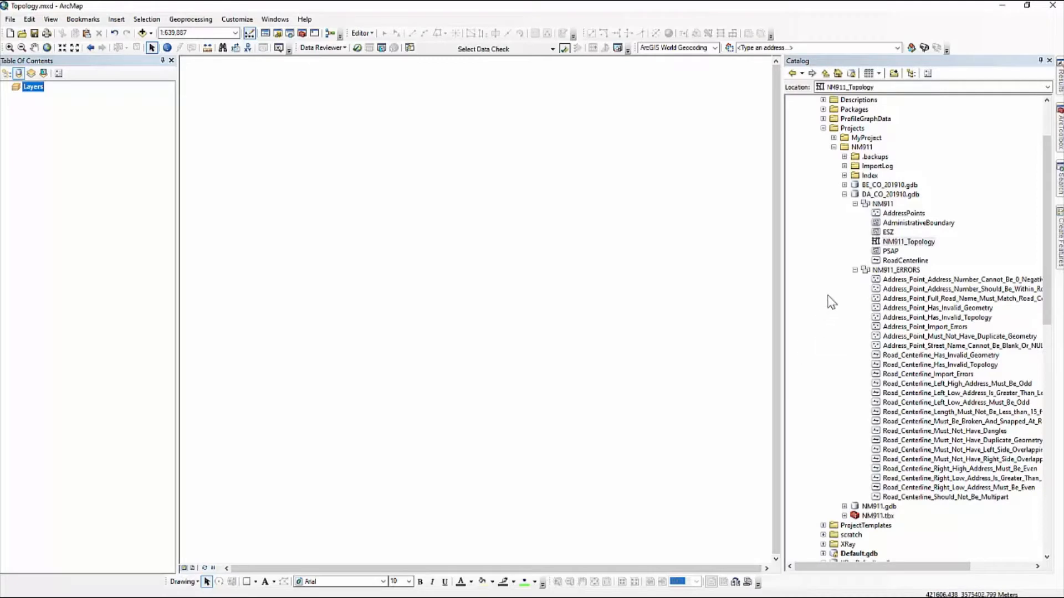
Step: Add NM911_Topology to the map together with all feature classes that participate in it
right_click(929, 248)
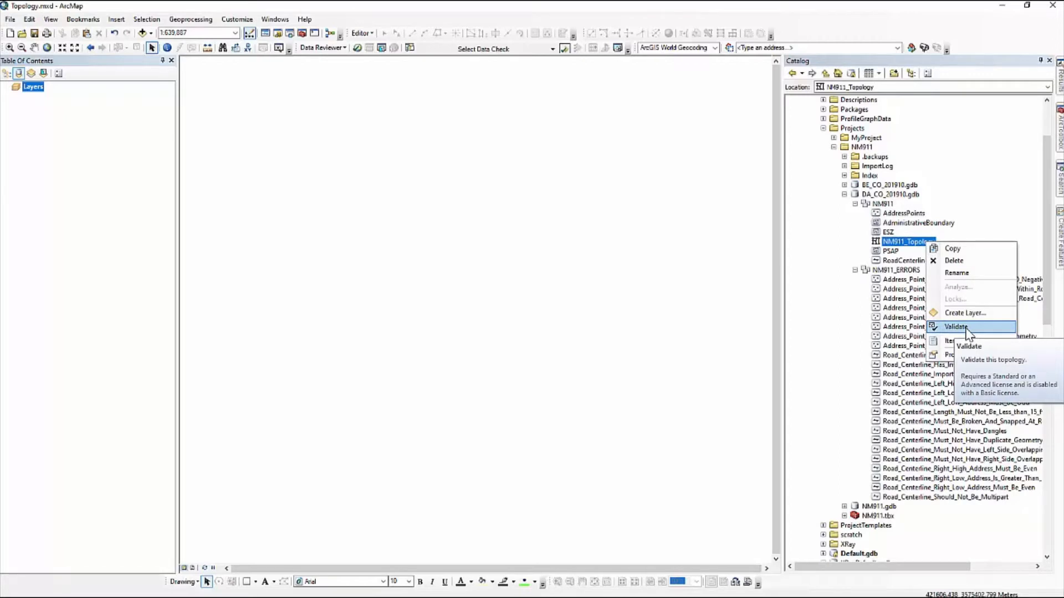
click(649, 345)
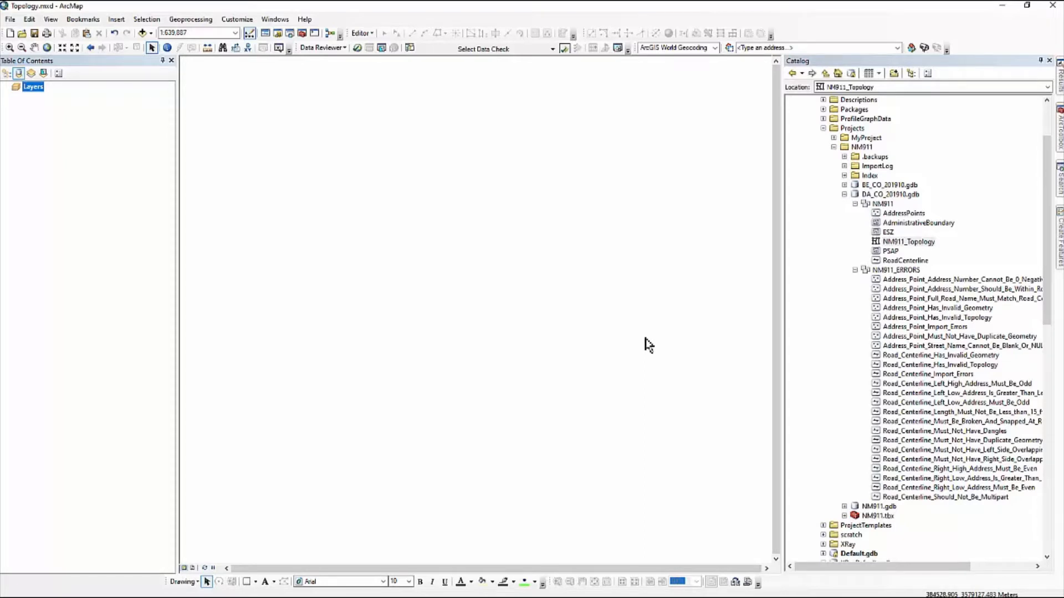
click(911, 244)
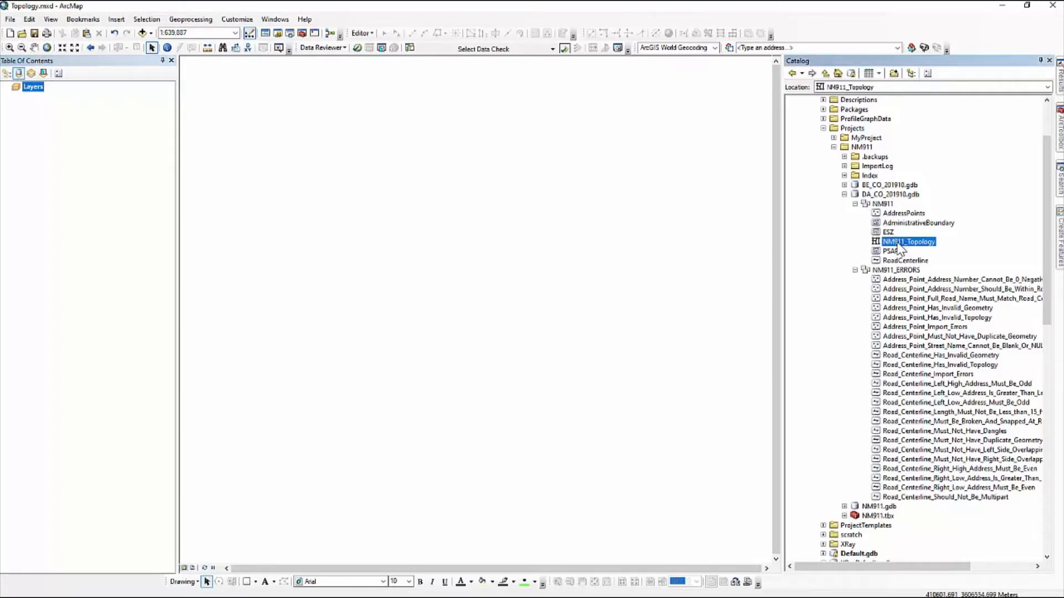
drag(900, 247, 582, 247)
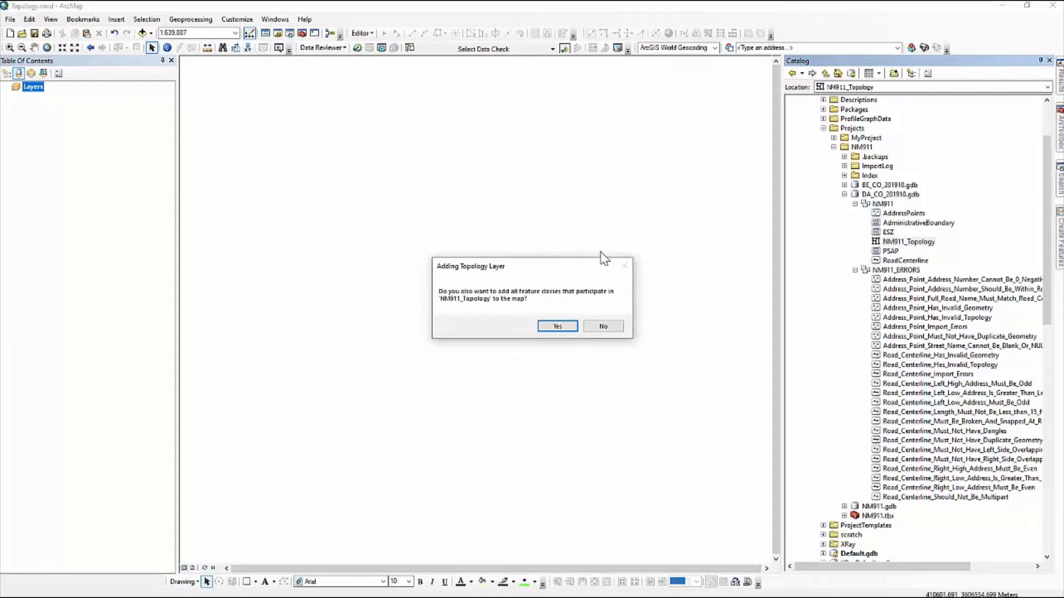
click(569, 328)
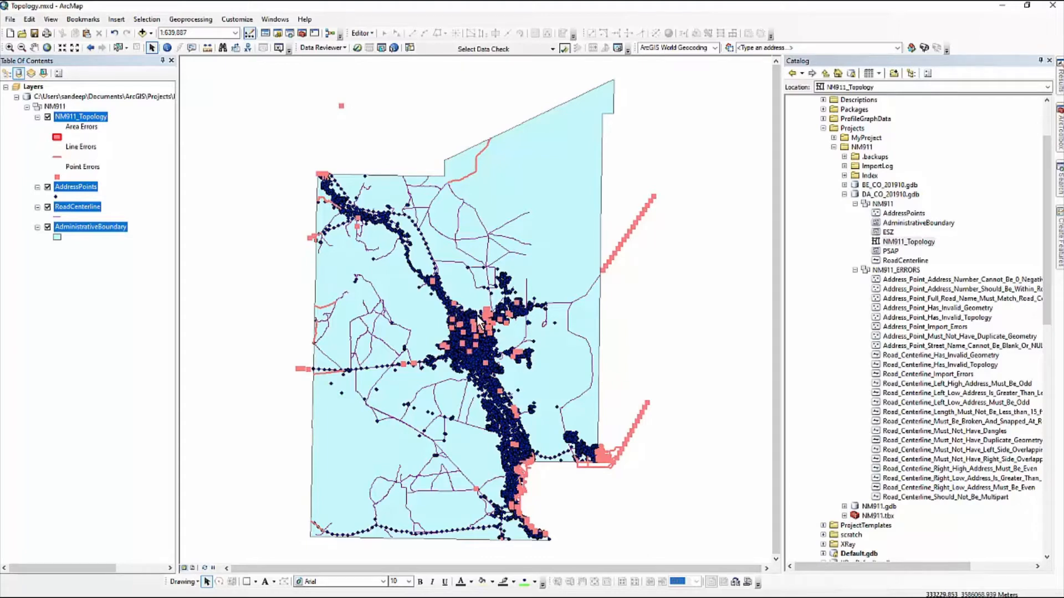
Step: Hide the NM911_Topology layer and add Address_Point_Has_Invalid_Topology and Road_Centerline_Has_Invalid_Topology from NM911_ERRORS to the map
click(936, 318)
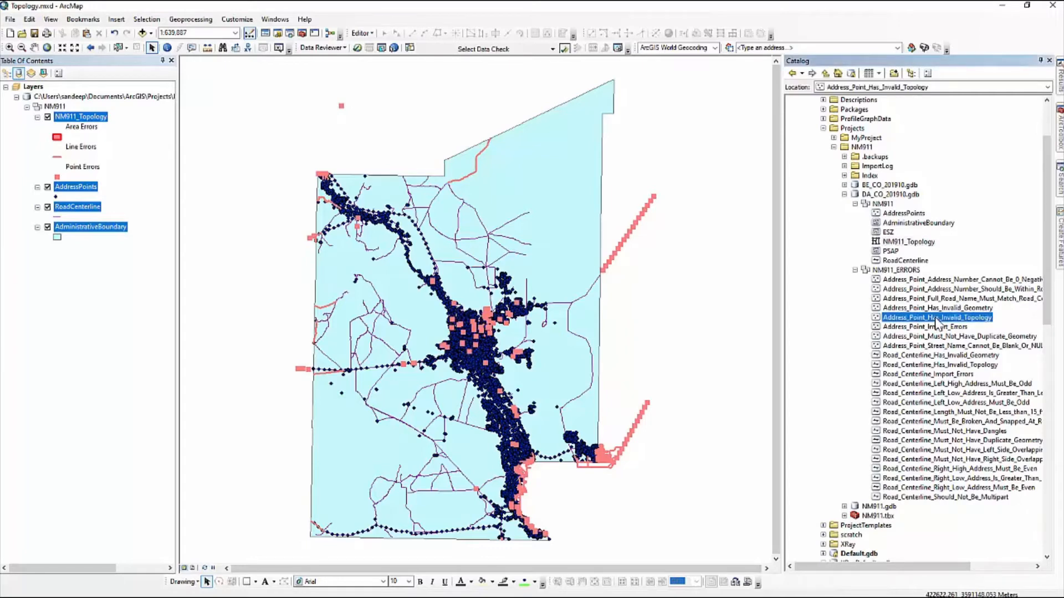
click(937, 364)
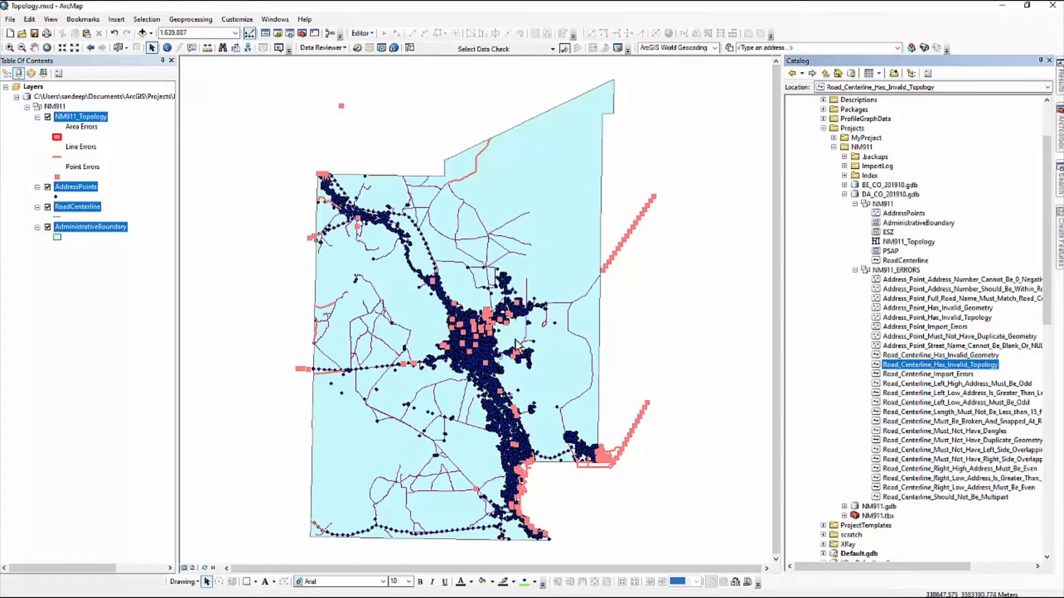
click(118, 149)
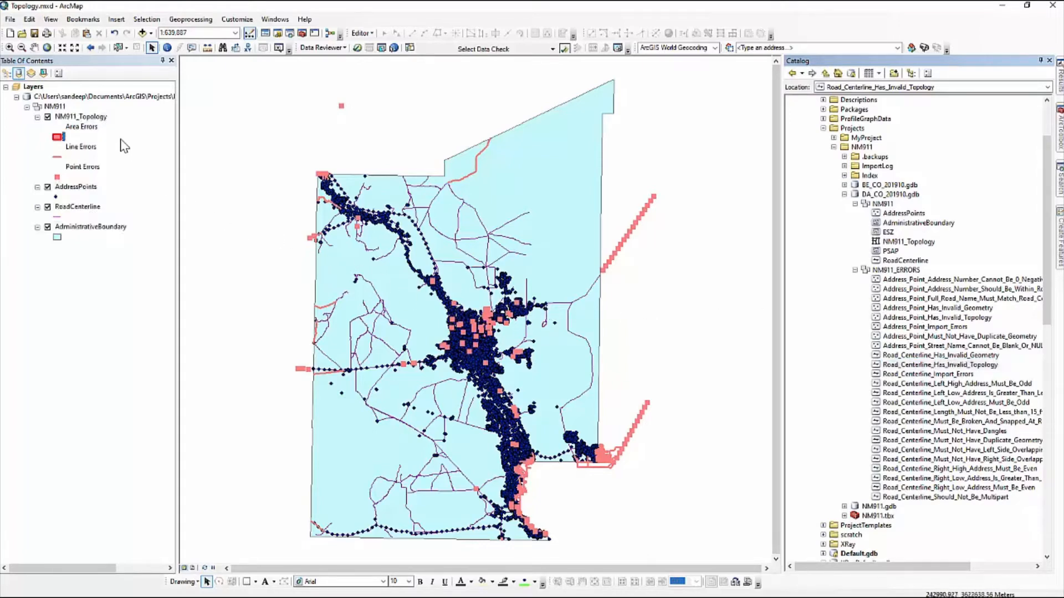
click(47, 117)
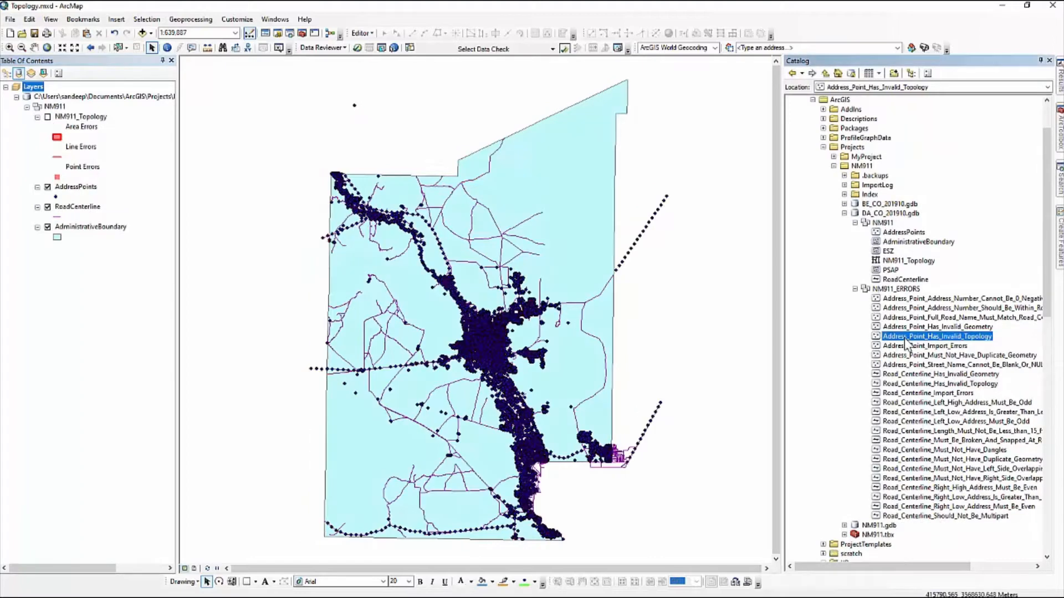
drag(906, 339, 717, 337)
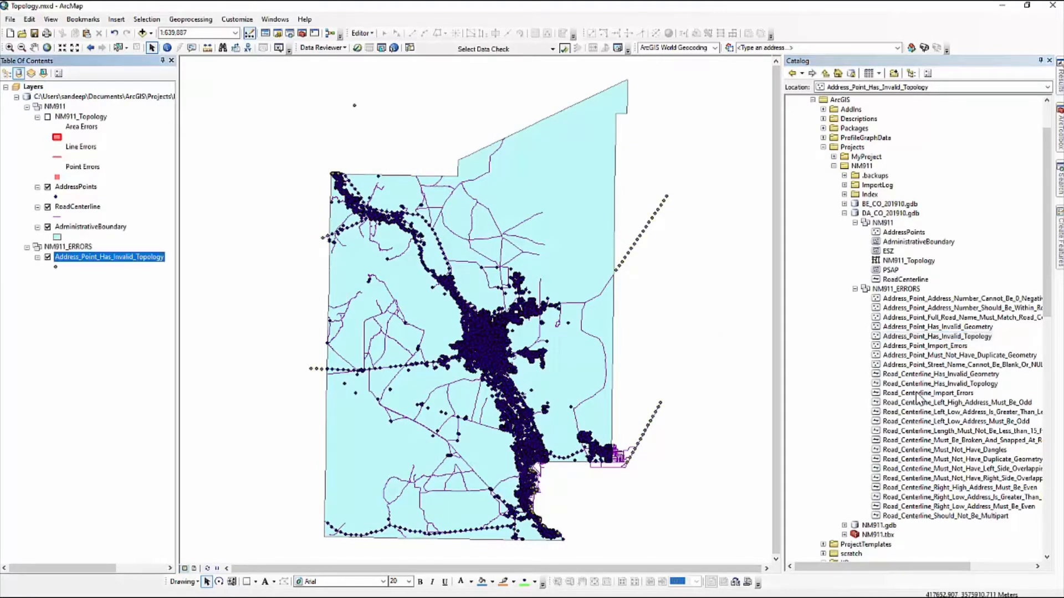
drag(928, 385, 92, 273)
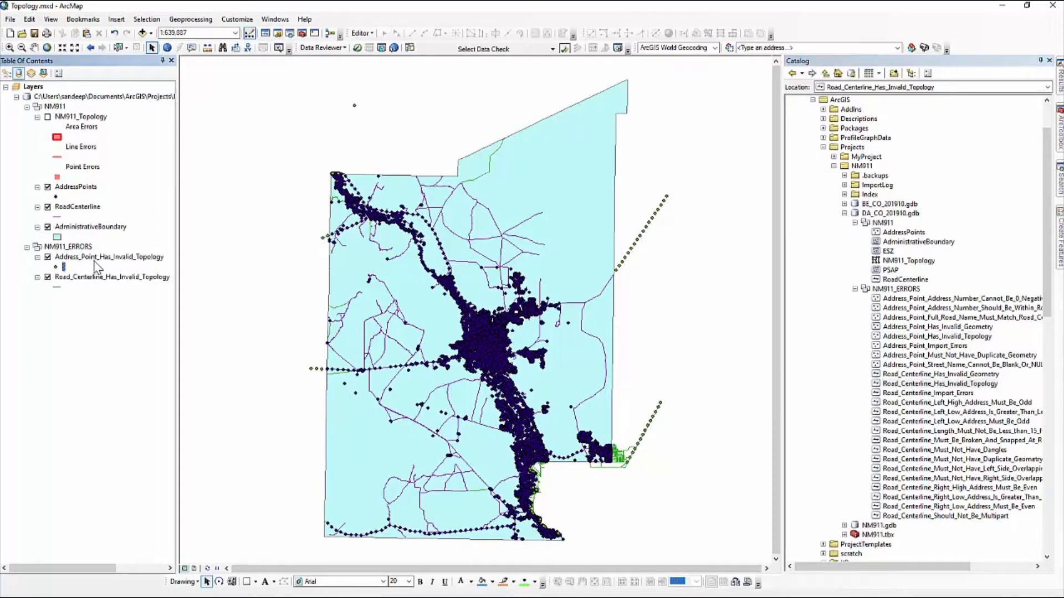
Step: Hide both road centerline layers and enlarge the point symbol of Address_Point_Has_Invalid_Topology
click(48, 277)
click(48, 207)
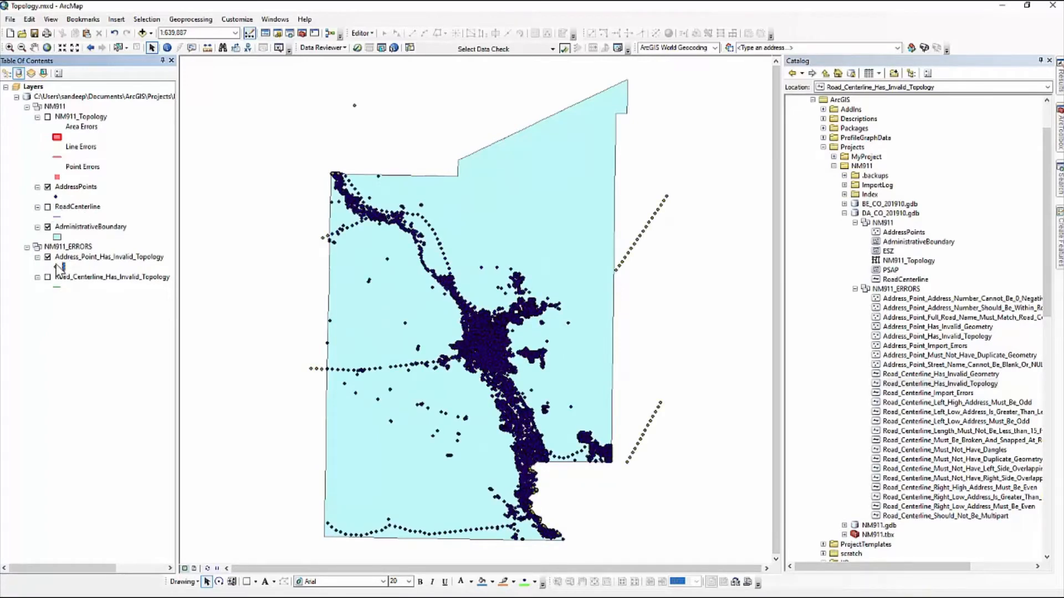
click(55, 267)
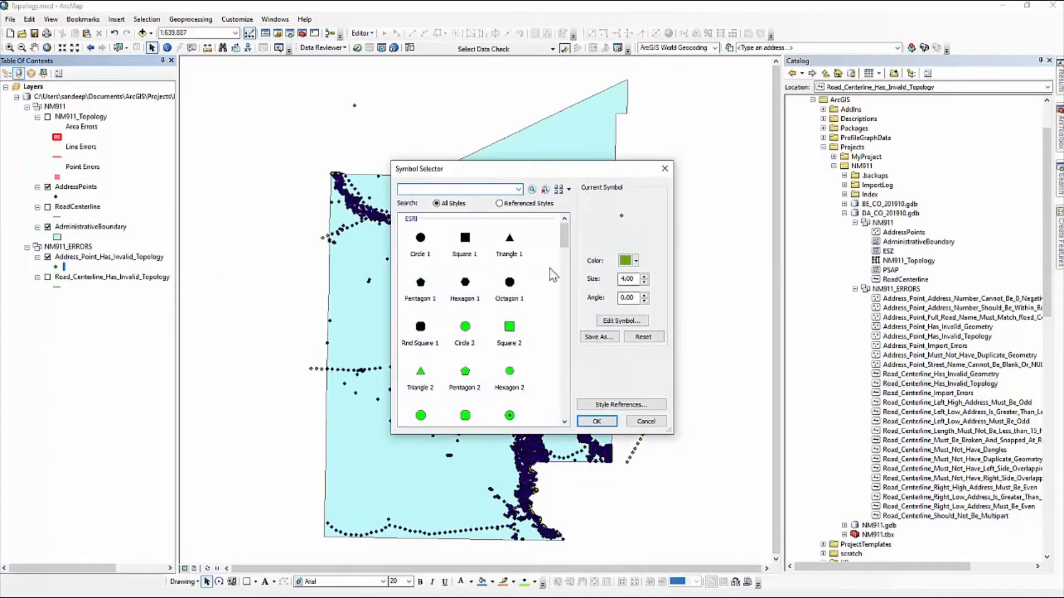
click(645, 276)
click(601, 424)
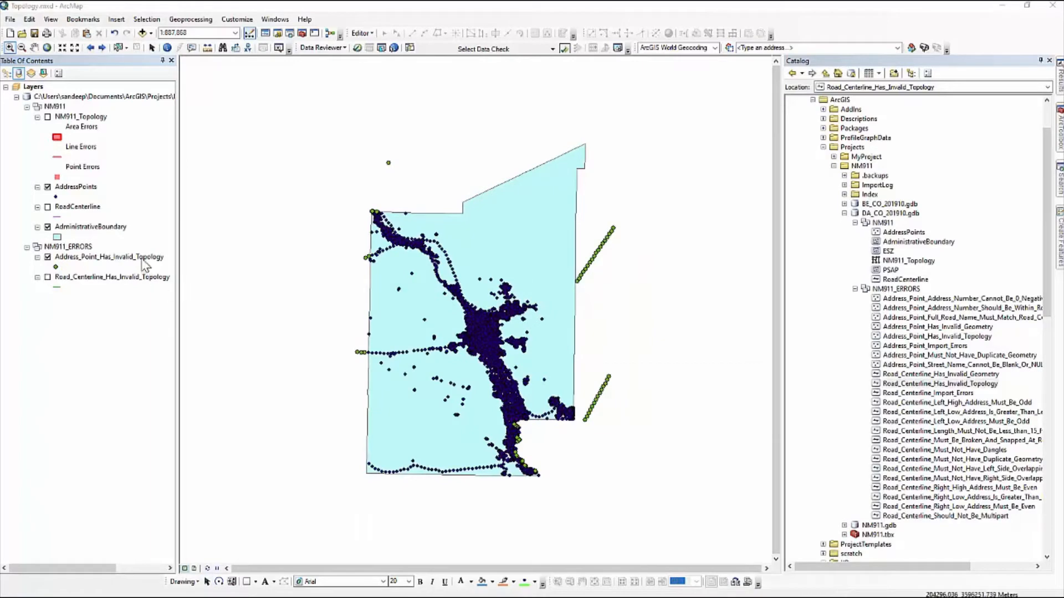
Step: Examine the records in the attribute table of Address_Point_Has_Invalid_Topology, including the street and community fields, and close it
right_click(142, 260)
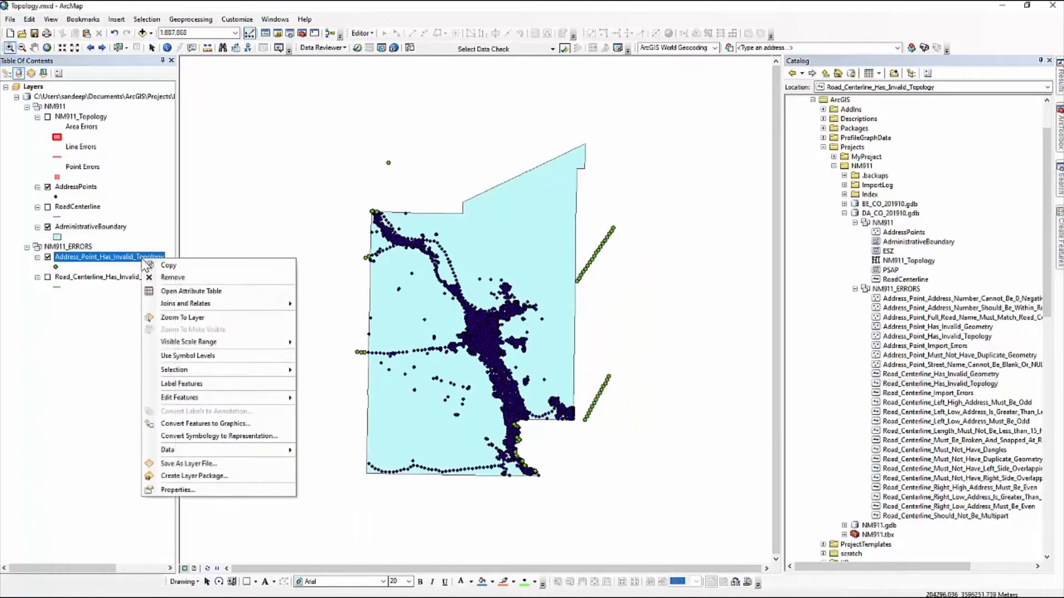
click(191, 292)
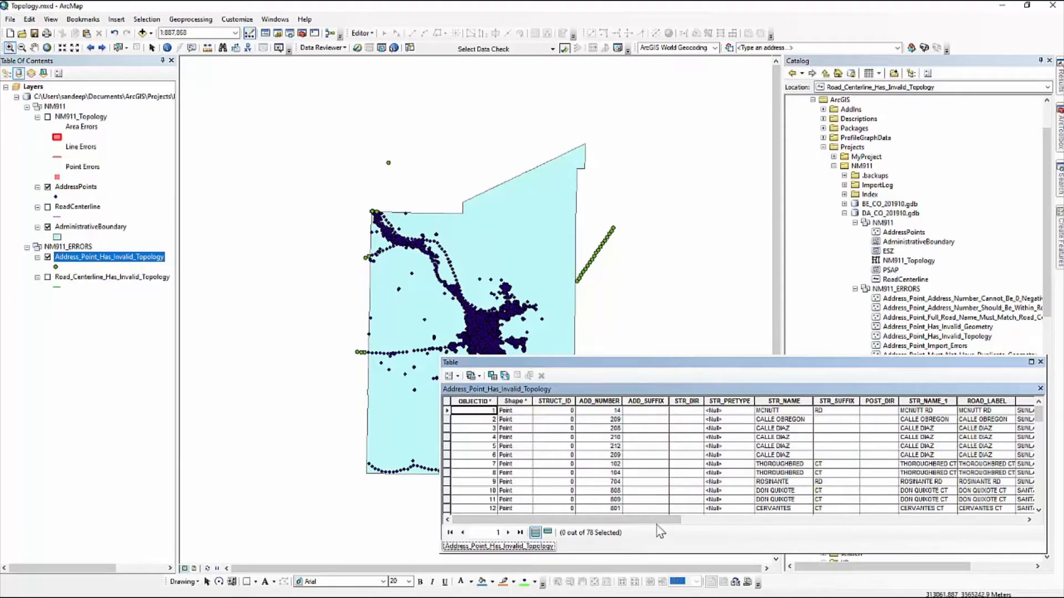
drag(659, 521, 810, 521)
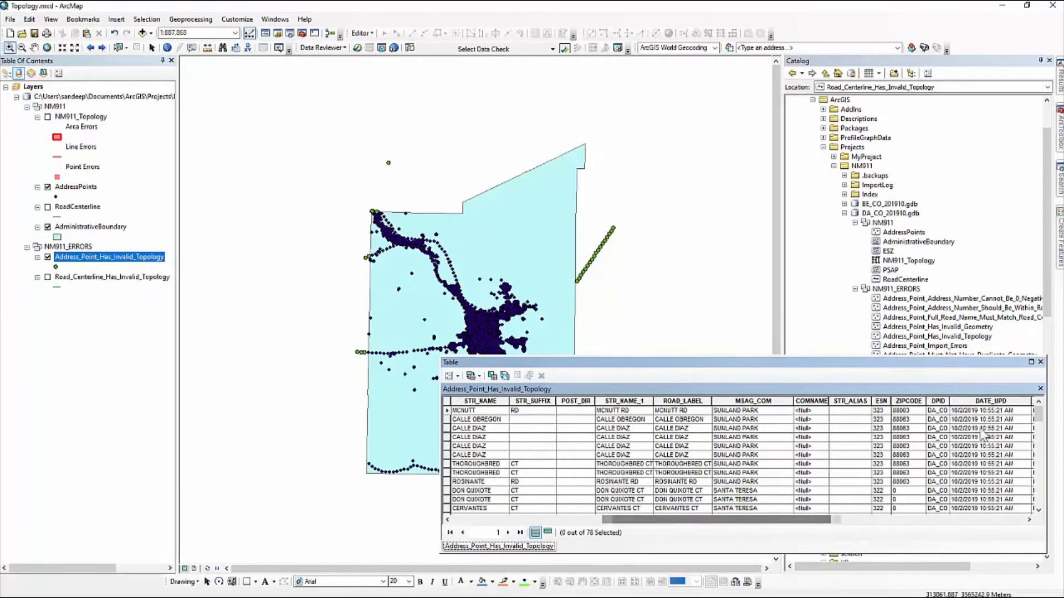
click(1040, 362)
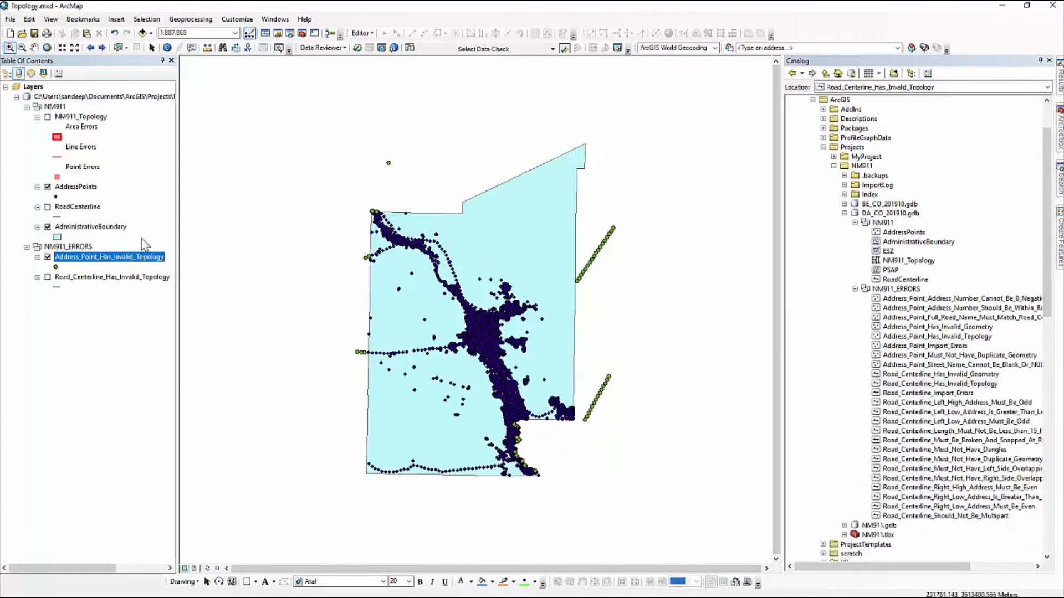
Step: Hide AddressPoints and Address_Point_Has_Invalid_Topology, and show RoadCenterline and Road_Centerline_Has_Invalid_Topology
click(48, 187)
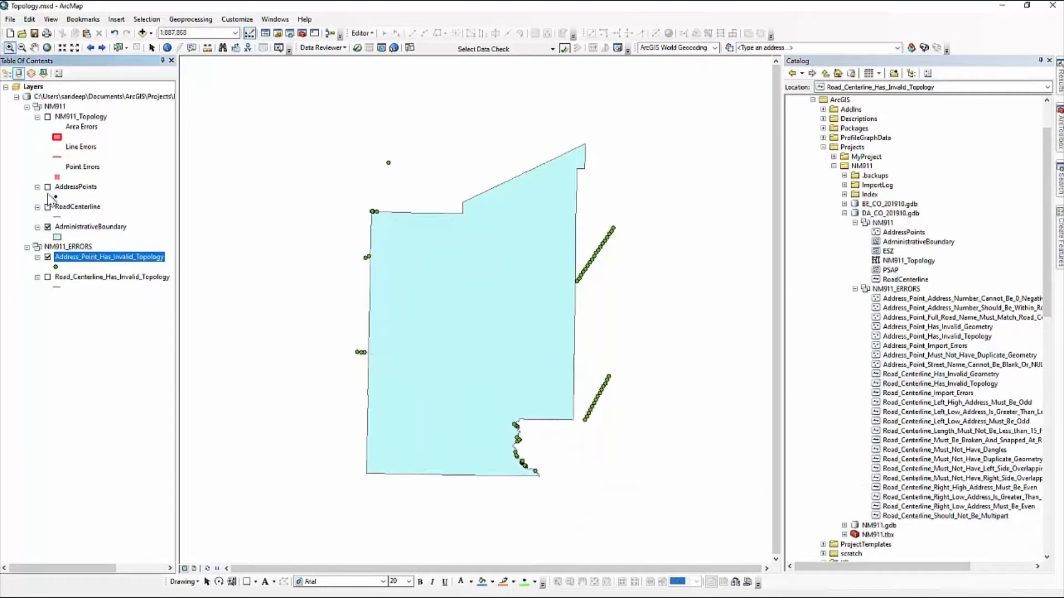
click(48, 257)
click(48, 277)
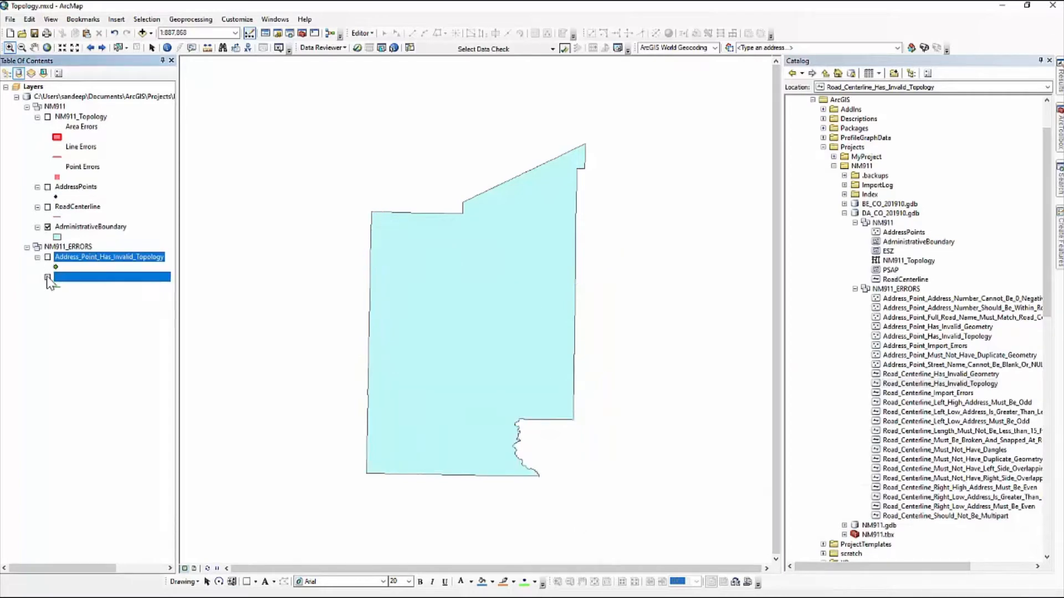
click(48, 208)
click(48, 207)
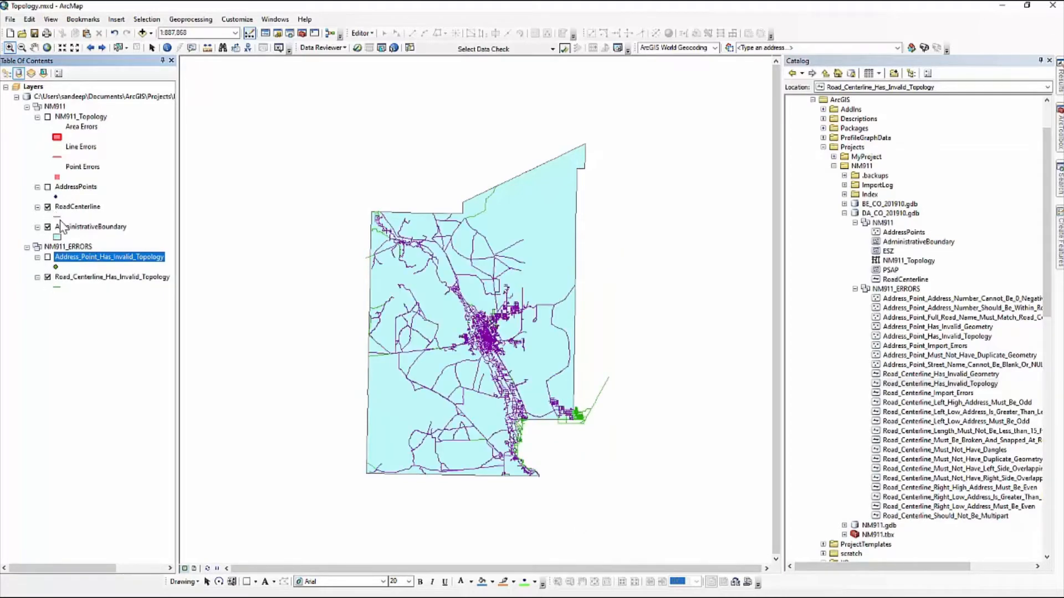
Step: Increase the line width of the Road_Centerline_Has_Invalid_Topology symbol
click(59, 288)
click(643, 276)
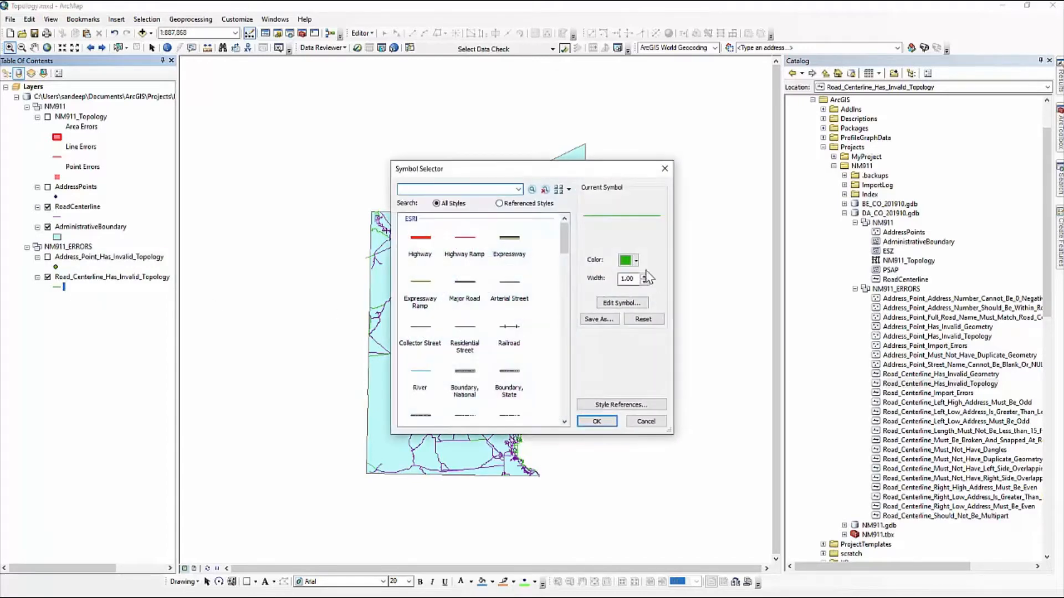
click(606, 421)
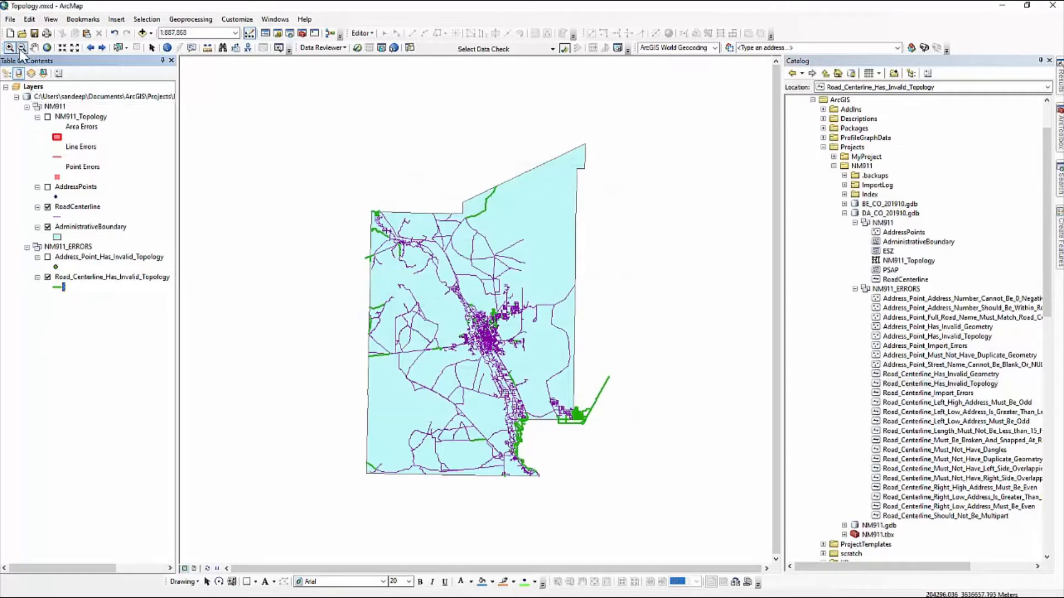
Step: Examine the road centerline errors around the central town on the map and in the Road_Centerline_Has_Invalid_Topology attribute table, and close the table
drag(456, 298, 497, 330)
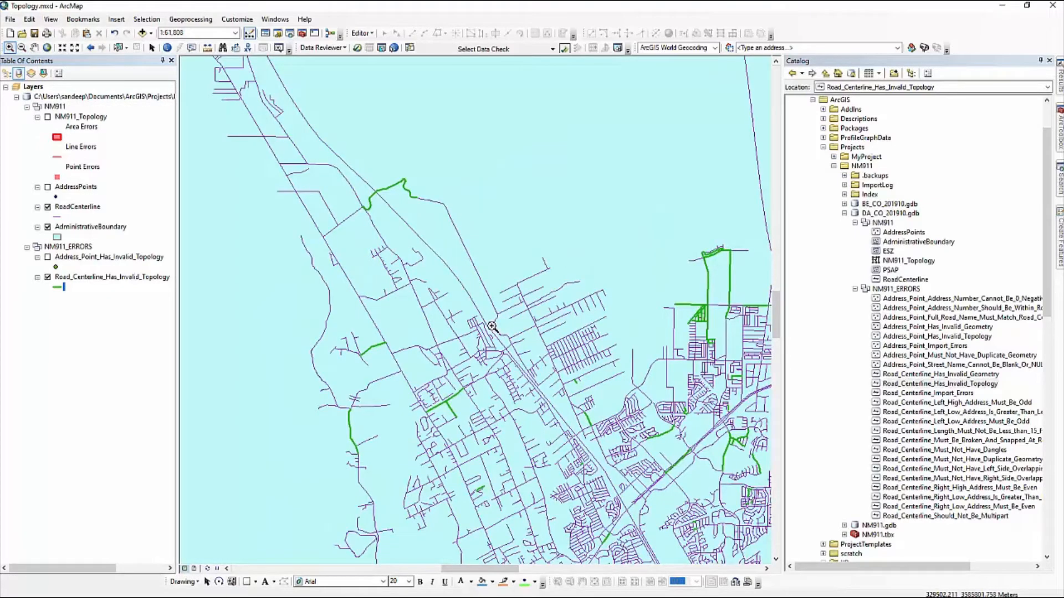
ctrl+double_click(126, 278)
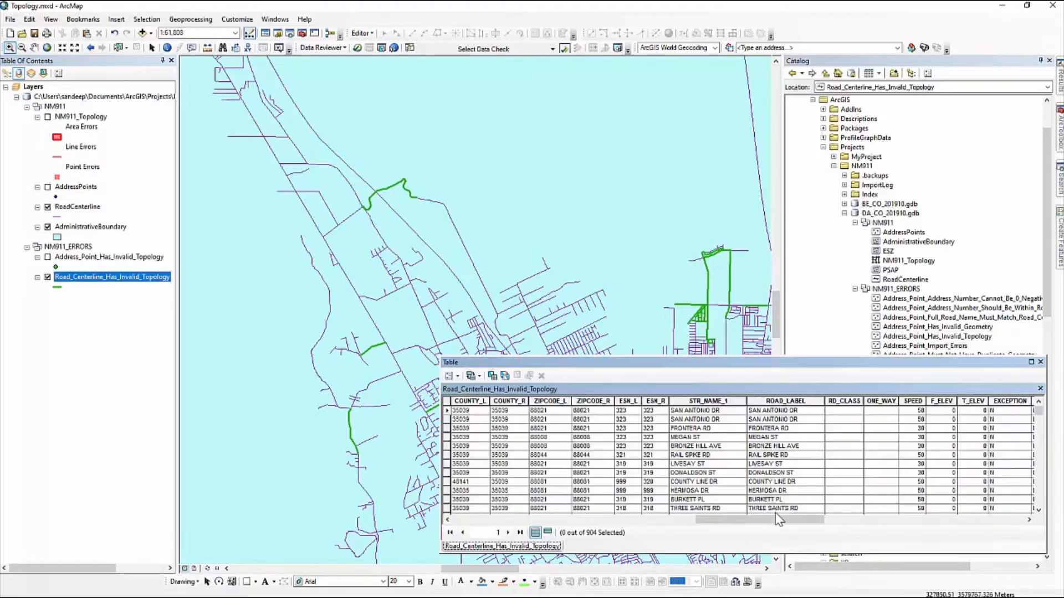
drag(752, 524, 923, 521)
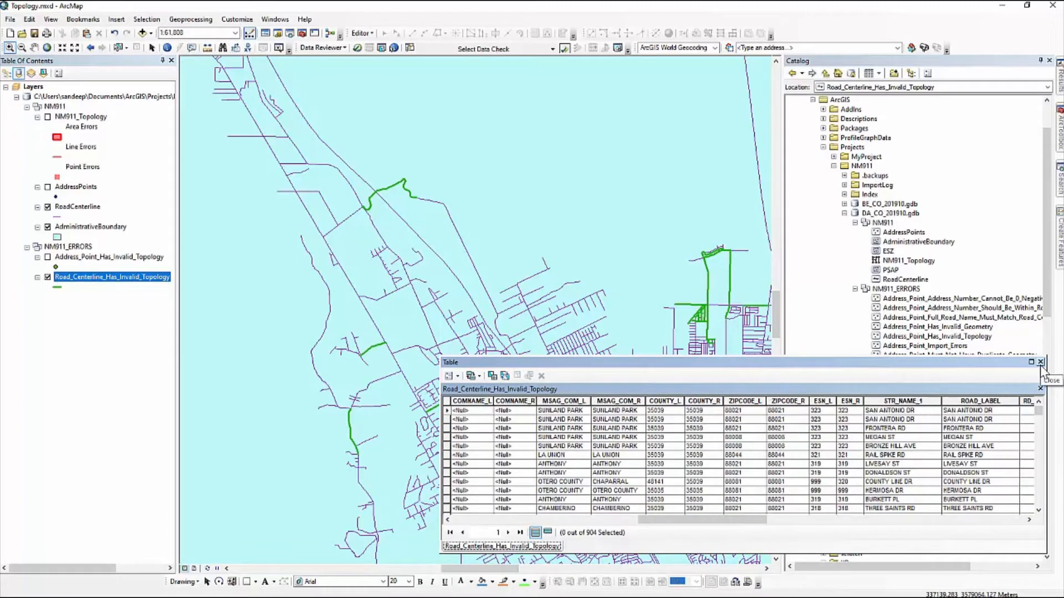
click(1041, 362)
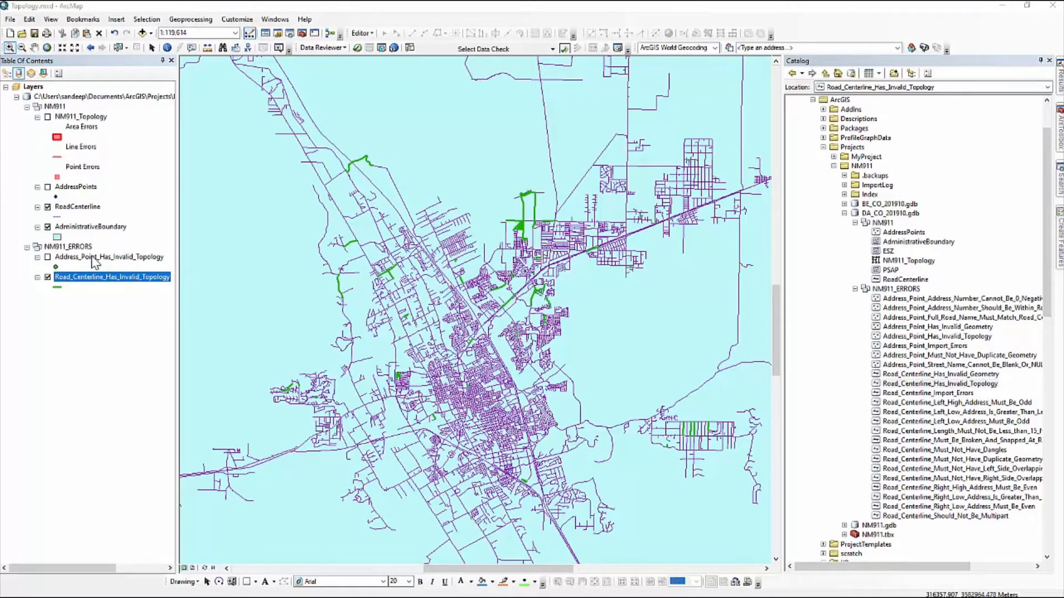
Step: Remove the Address_Point_Has_Invalid_Topology and Road_Centerline_Has_Invalid_Topology layers from the map
click(89, 248)
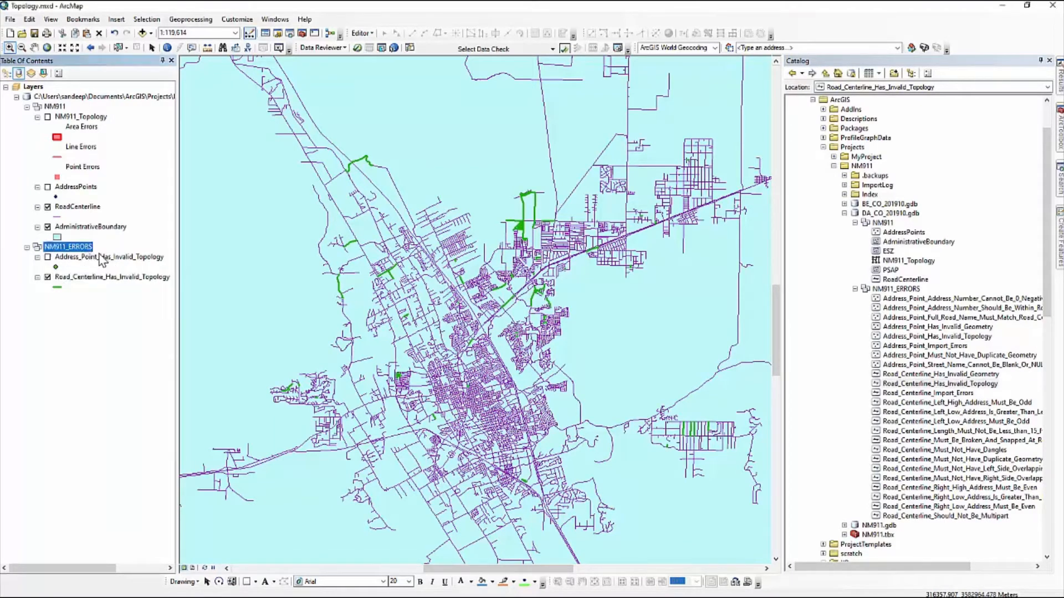
right_click(103, 258)
click(133, 275)
right_click(122, 257)
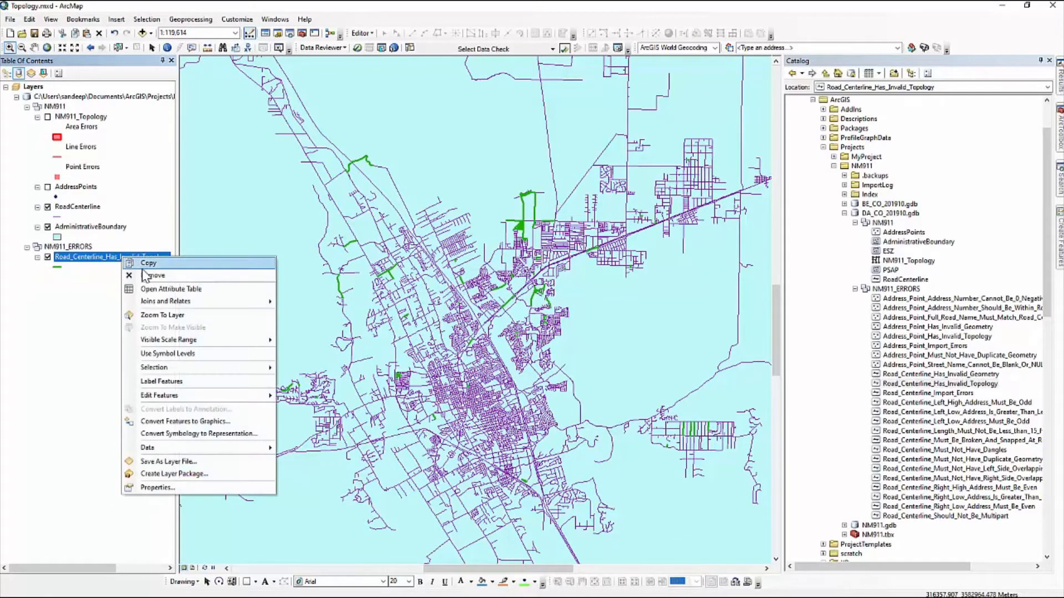
click(147, 276)
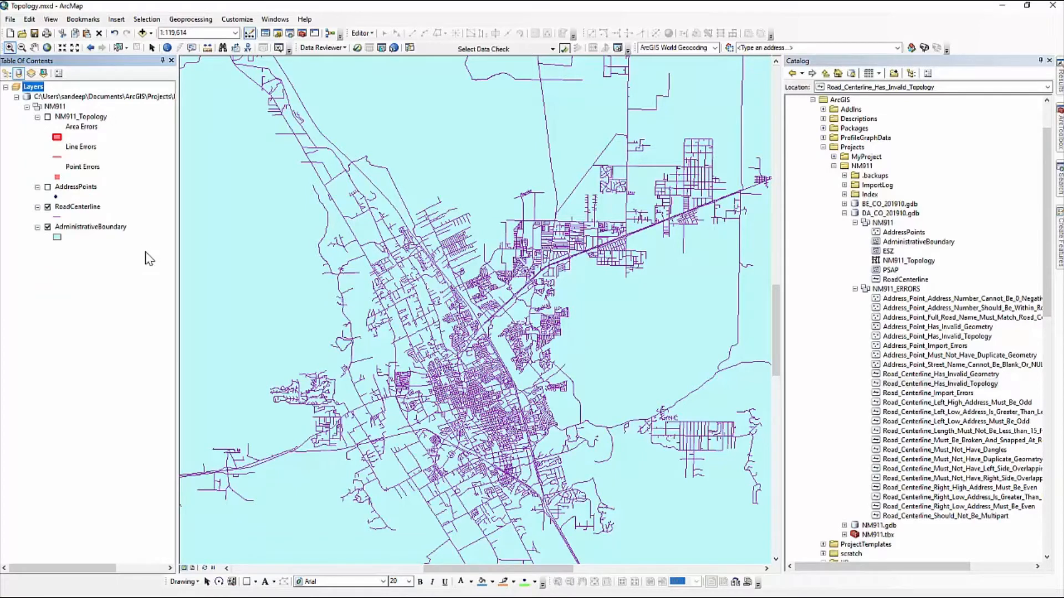
Step: Display the Topology toolbar
click(246, 25)
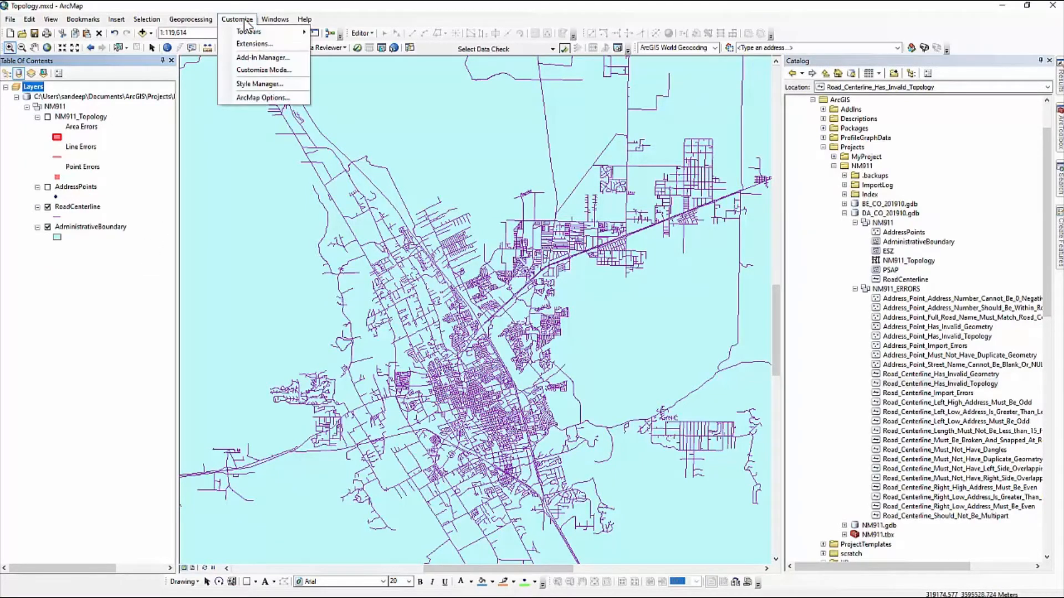
mouse_move(256, 36)
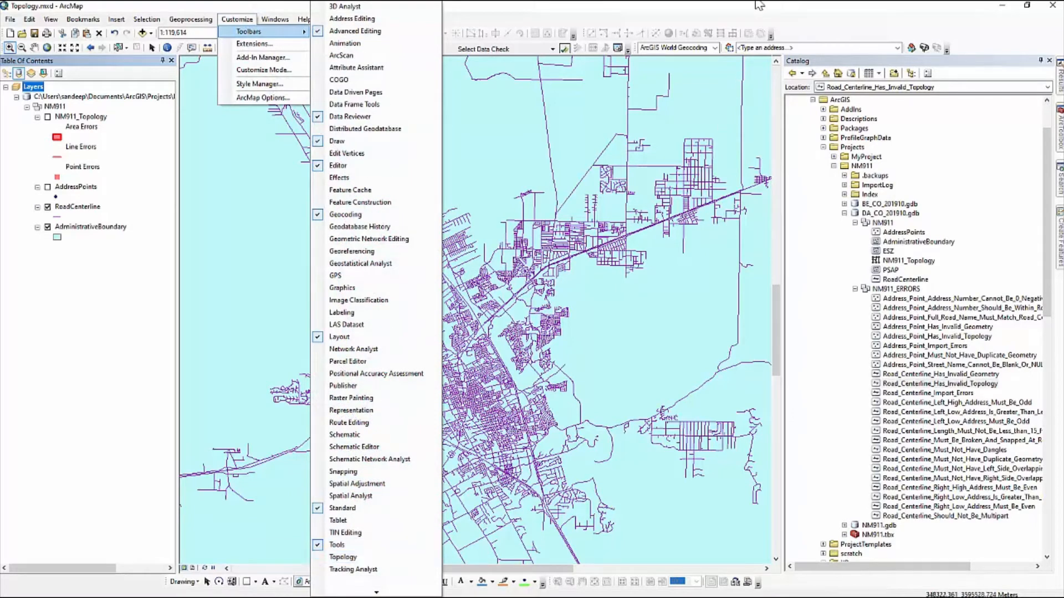
click(762, 16)
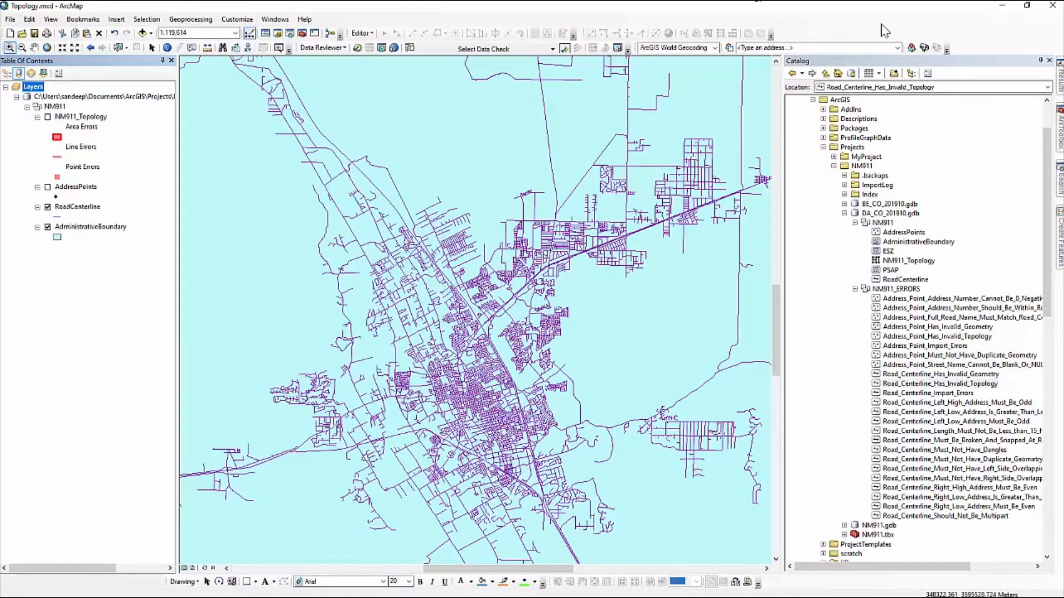
right_click(959, 34)
click(982, 557)
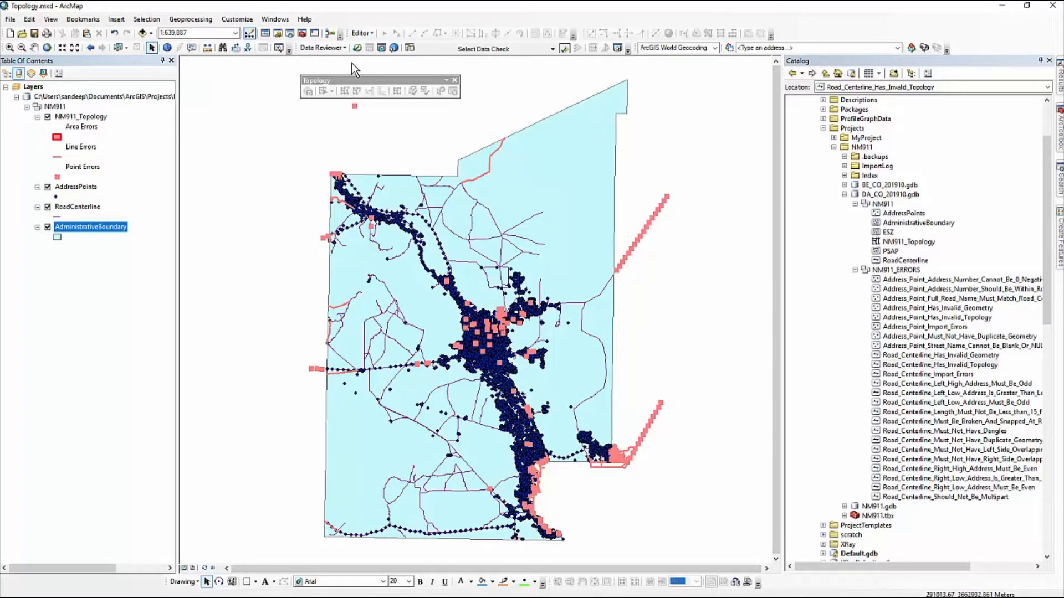
Step: Check in the list of available toolbars whether the Editor toolbar is enabled
click(247, 22)
mouse_move(258, 31)
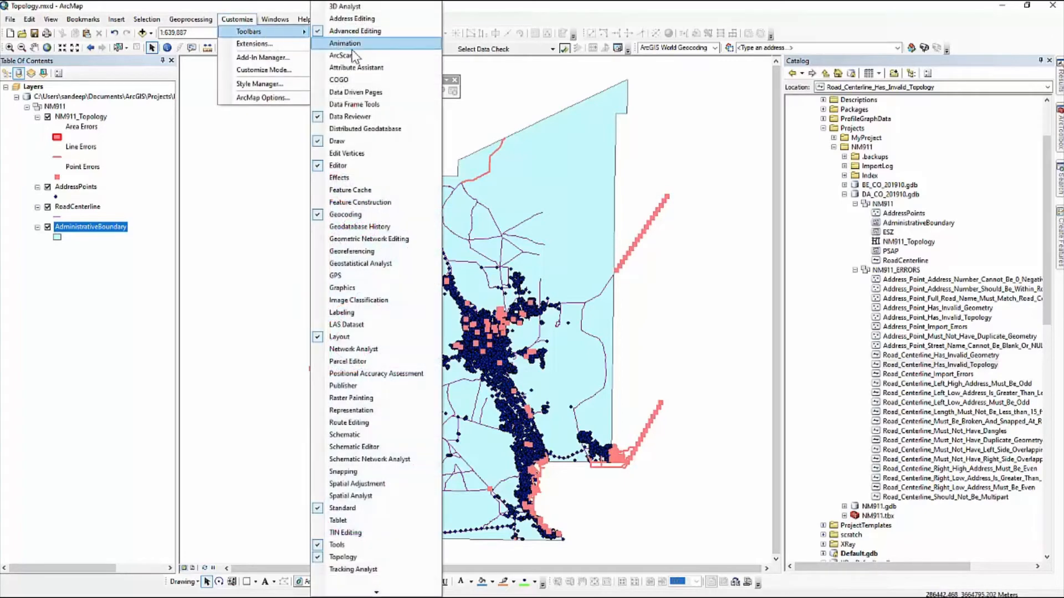
click(359, 167)
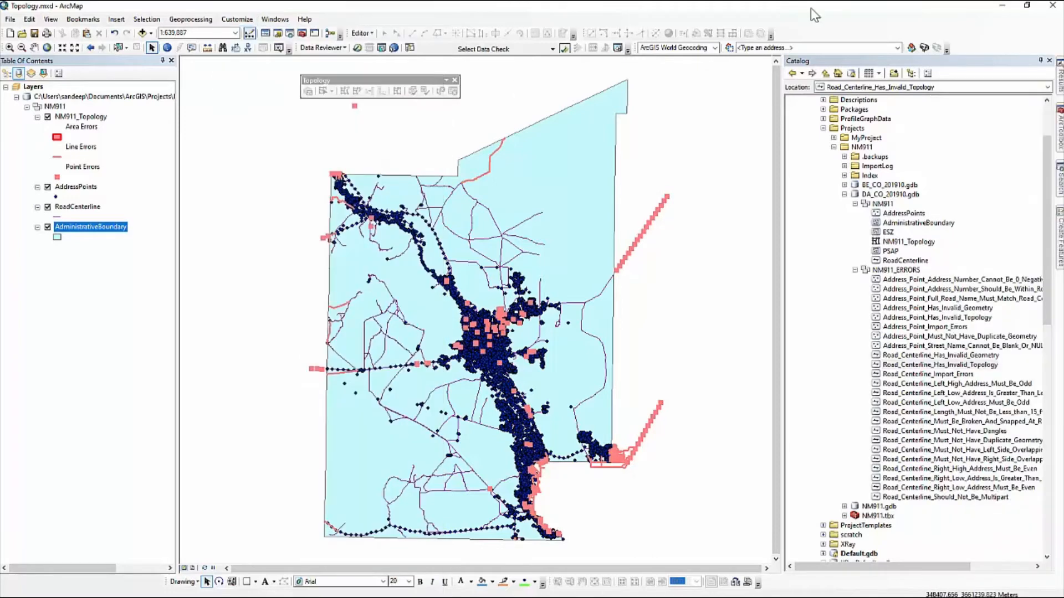
right_click(959, 33)
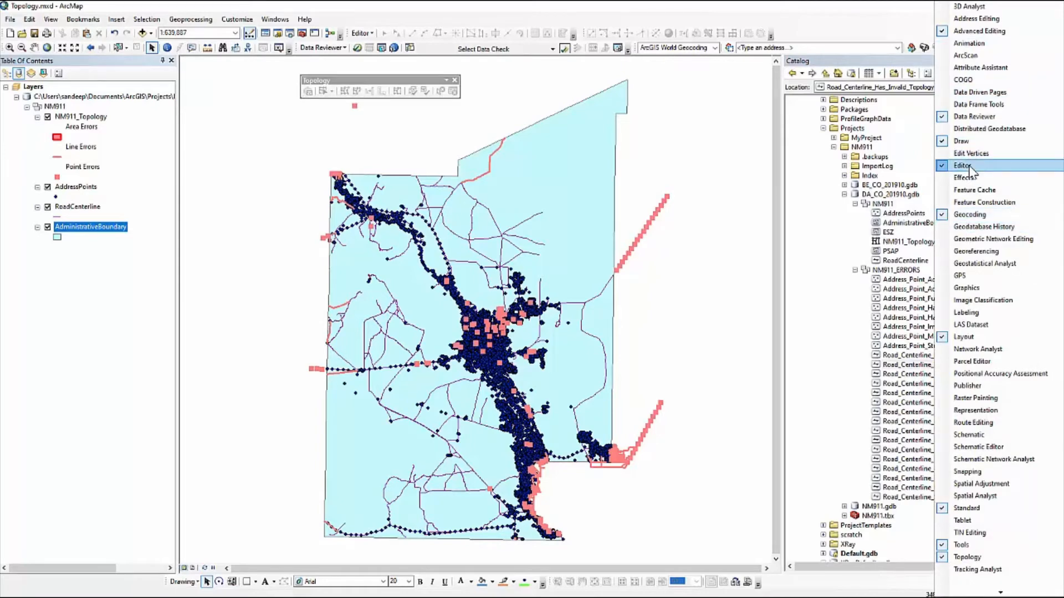
click(410, 6)
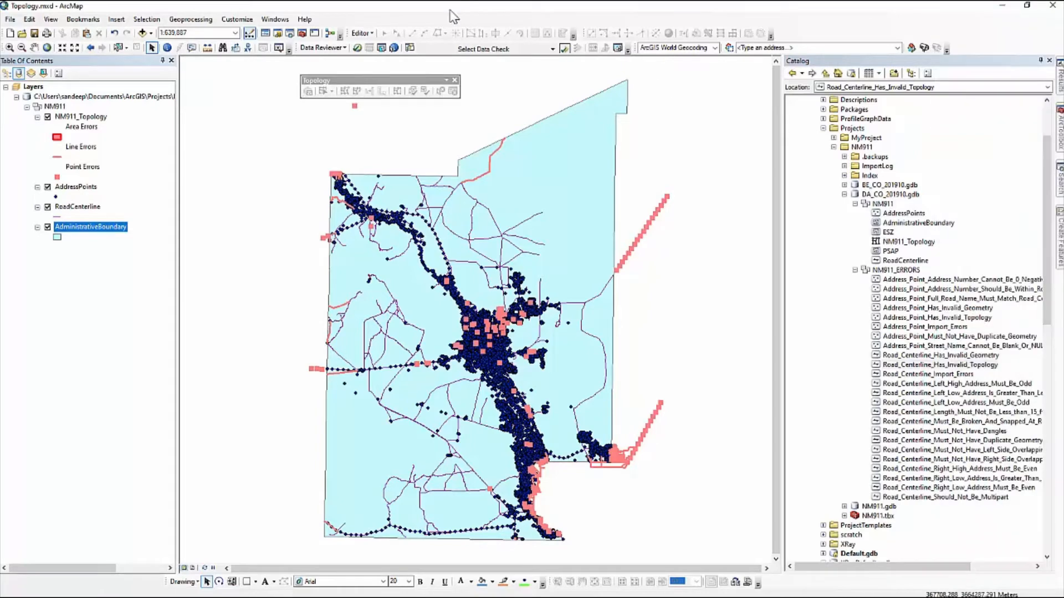
Step: Start an edit session and search for the topology errors from all rules in the Error Inspector
click(374, 33)
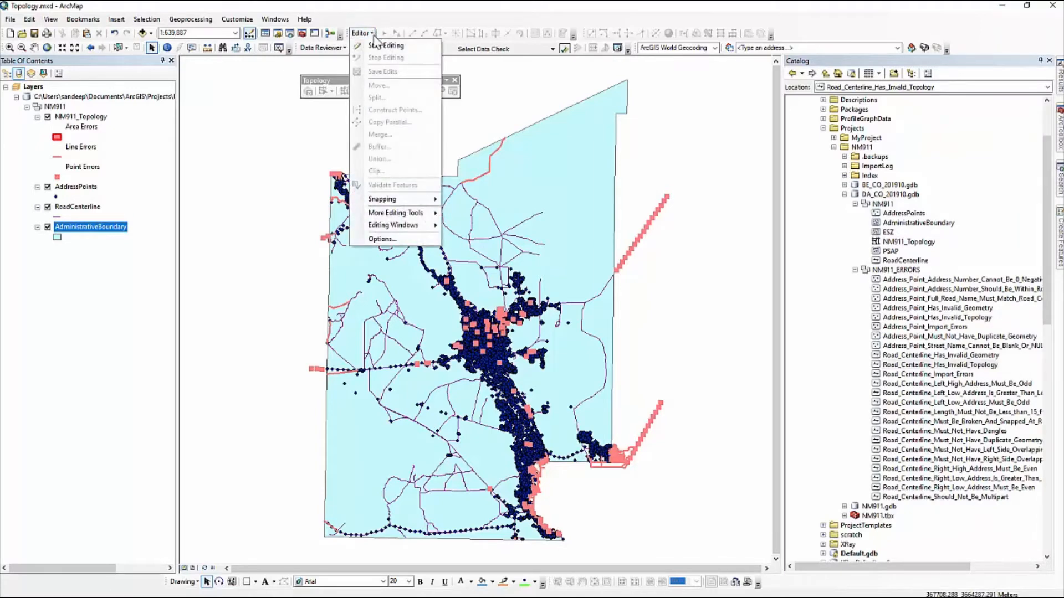
click(378, 46)
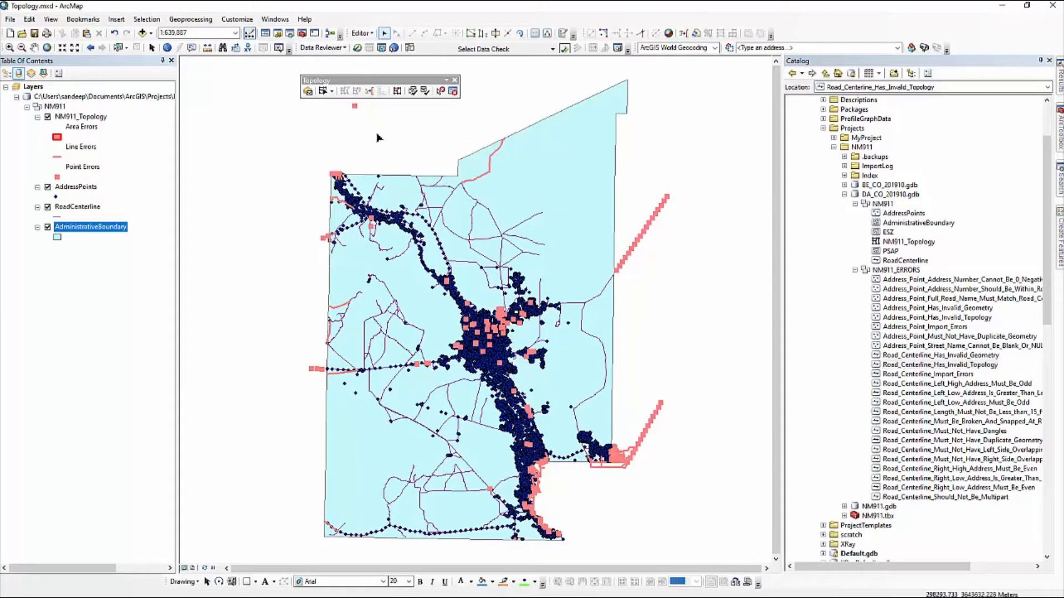
click(452, 90)
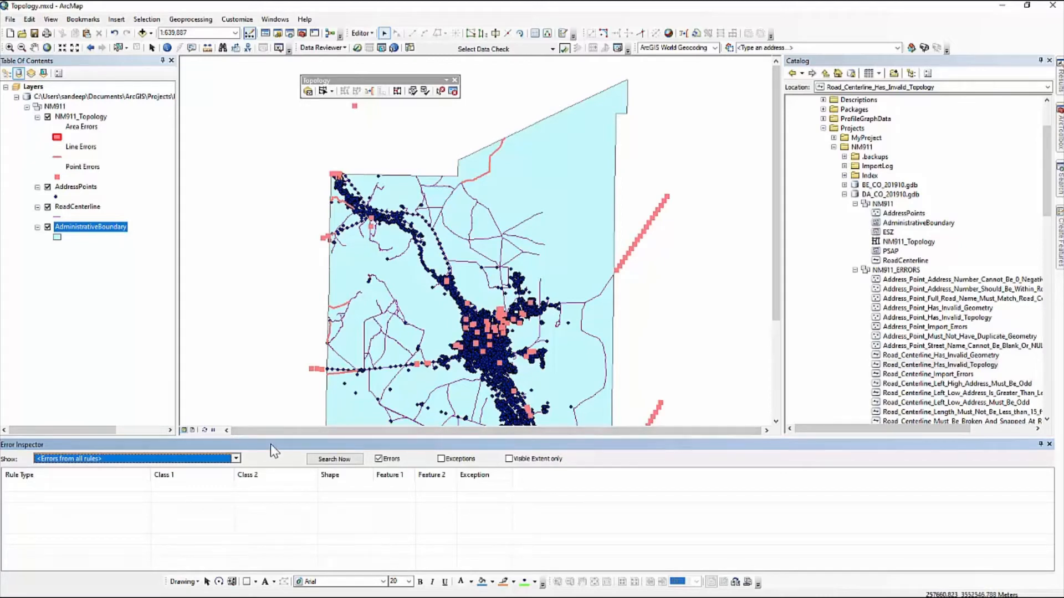
click(336, 459)
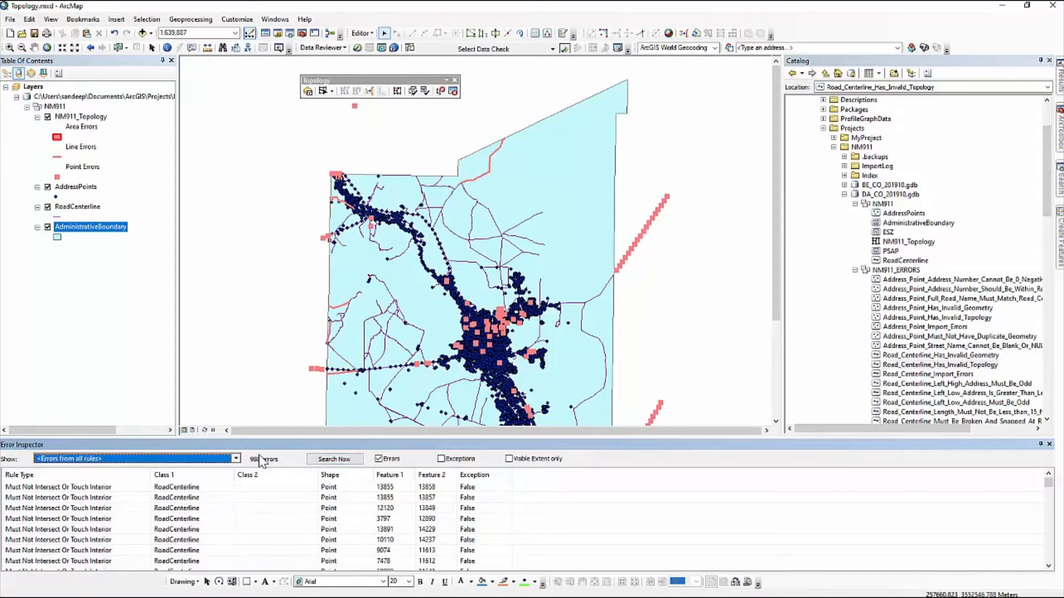
Step: Search for errors of the rule RoadCenterline - Must Not Intersect and limit the Error Inspector to the visible extent only
click(236, 460)
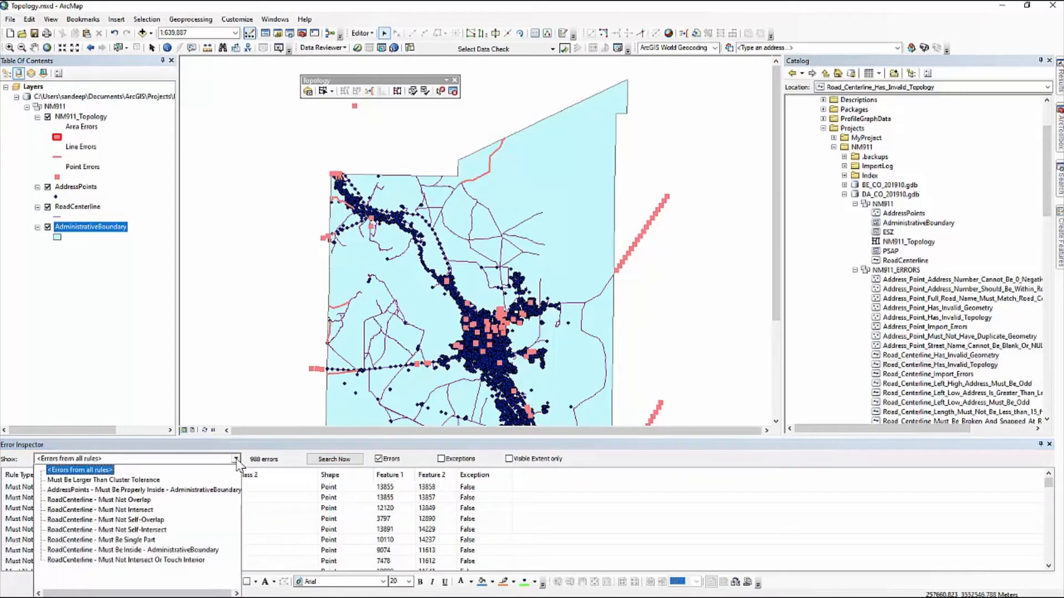
click(141, 510)
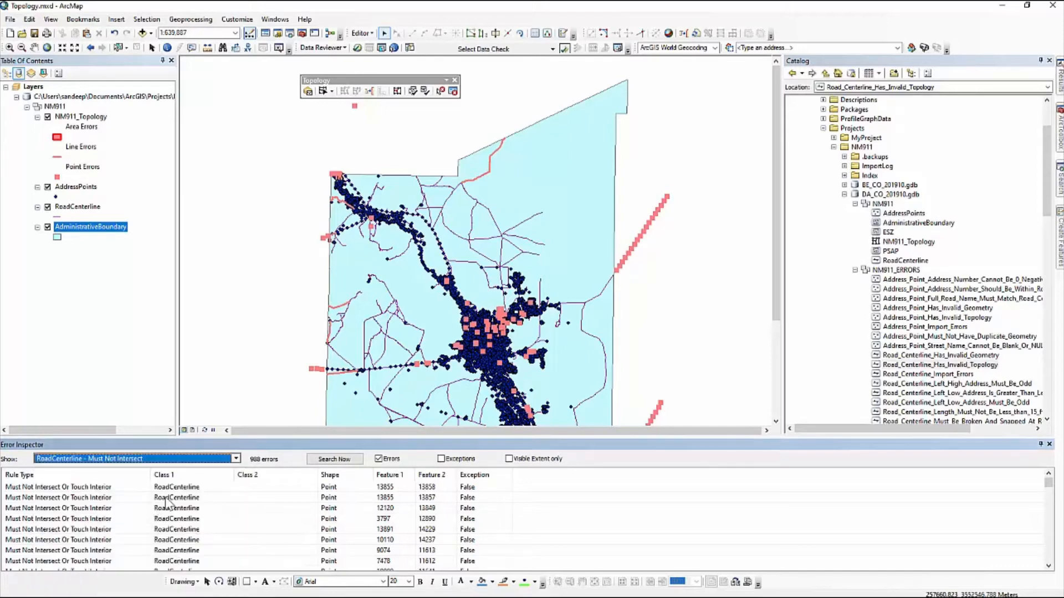
click(319, 460)
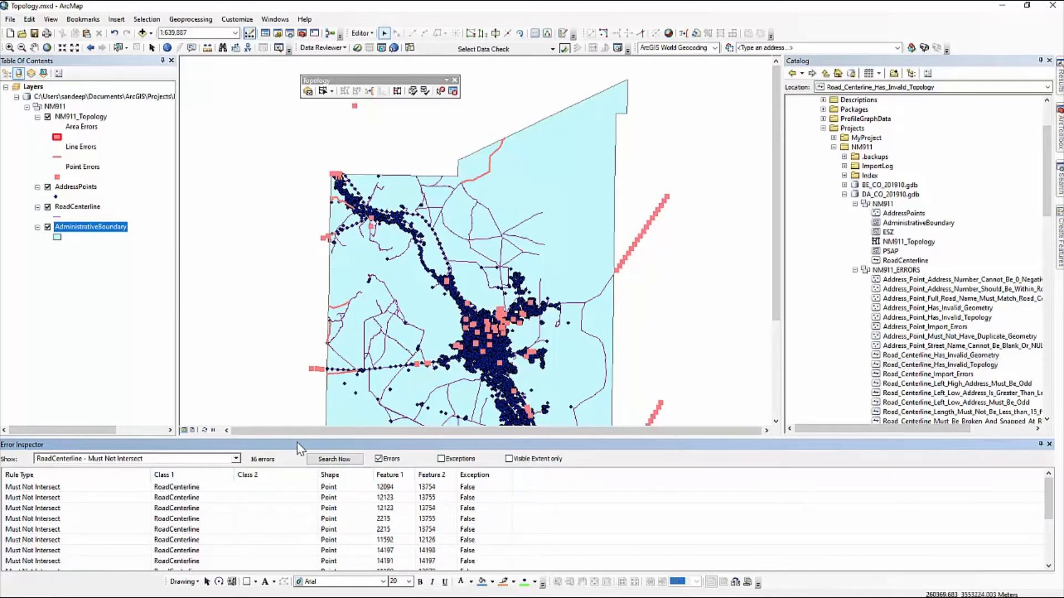
click(508, 458)
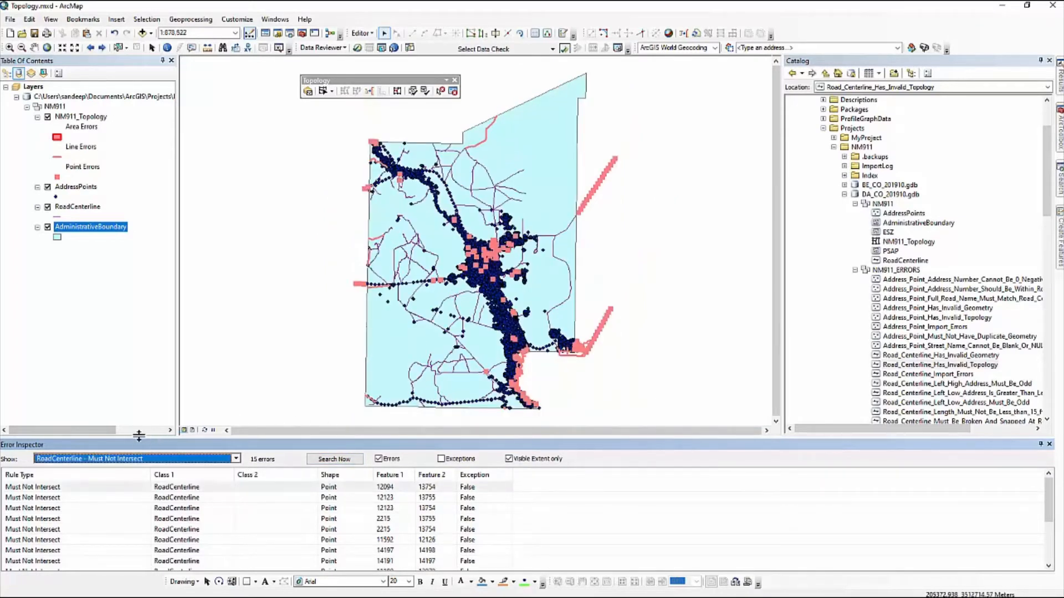
Step: Zoom the map to the first Must Not Intersect error in the Error Inspector
click(100, 490)
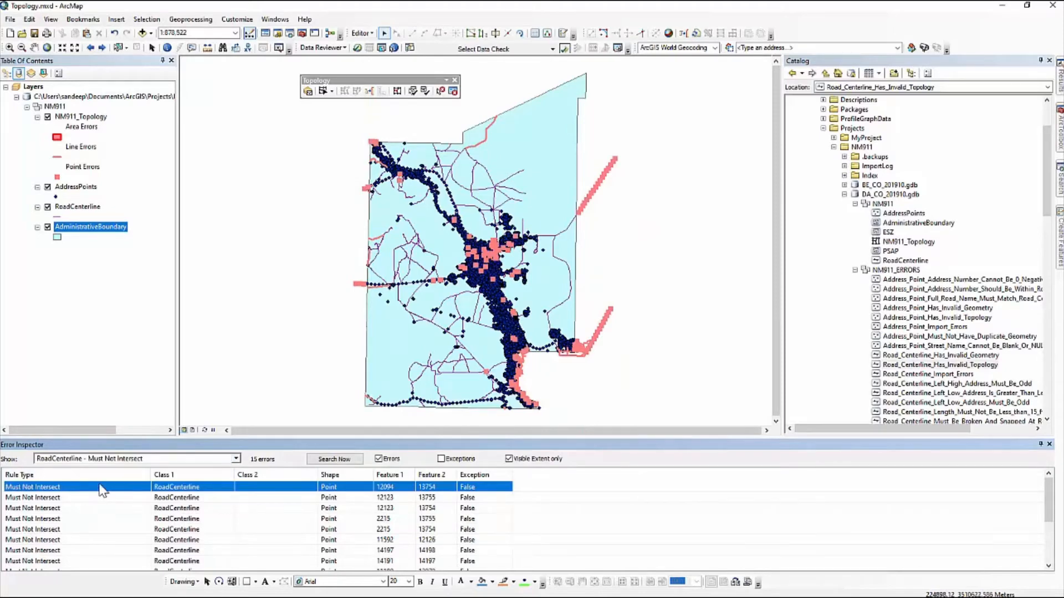
right_click(66, 485)
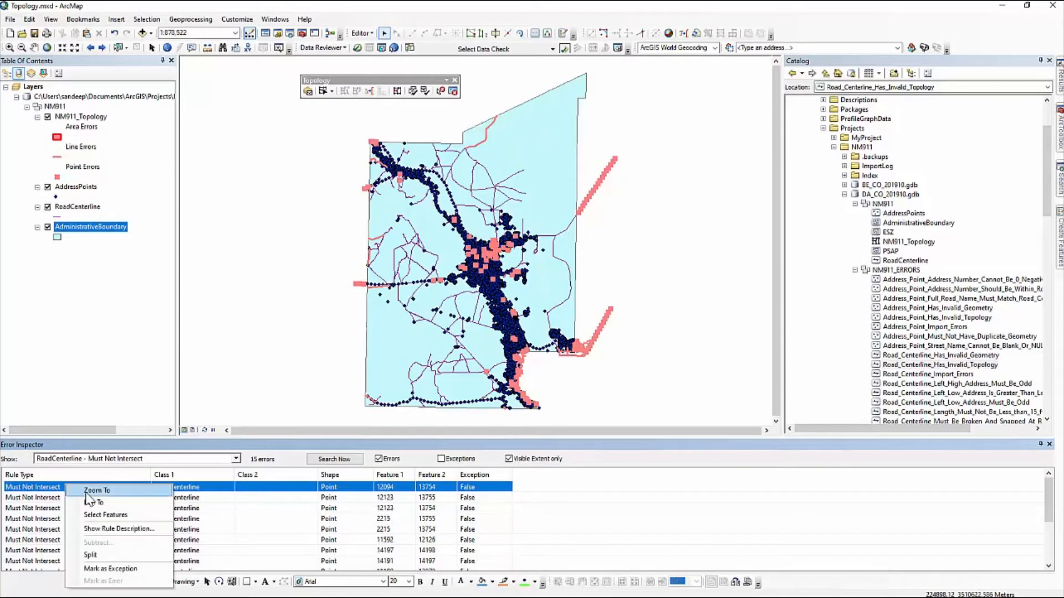
click(89, 492)
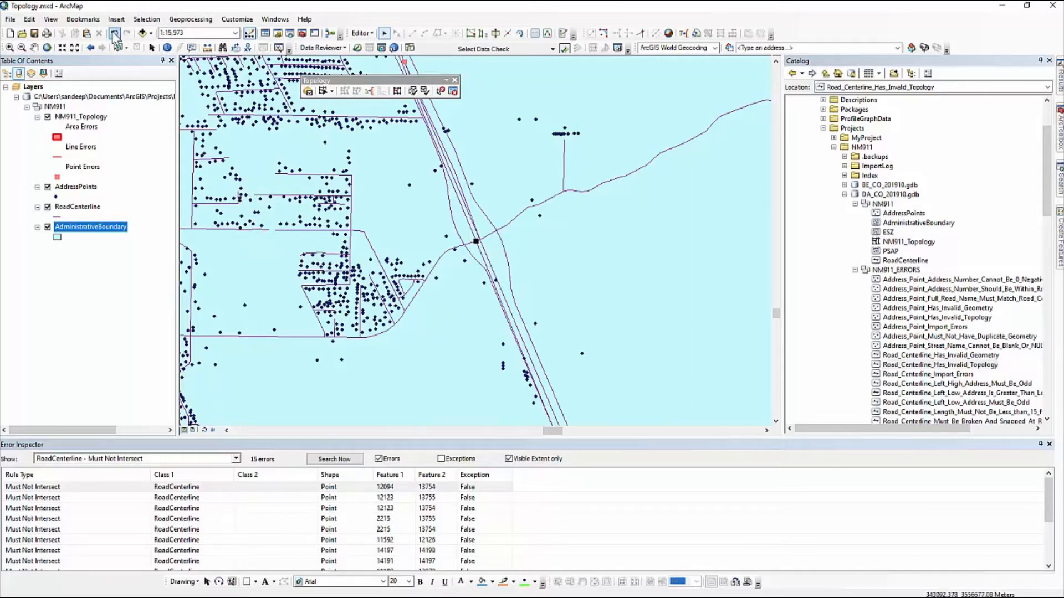
Step: Go to the Must Not Intersect bookmark and label the RoadCenterline features with the ROAD_LABEL field
click(99, 23)
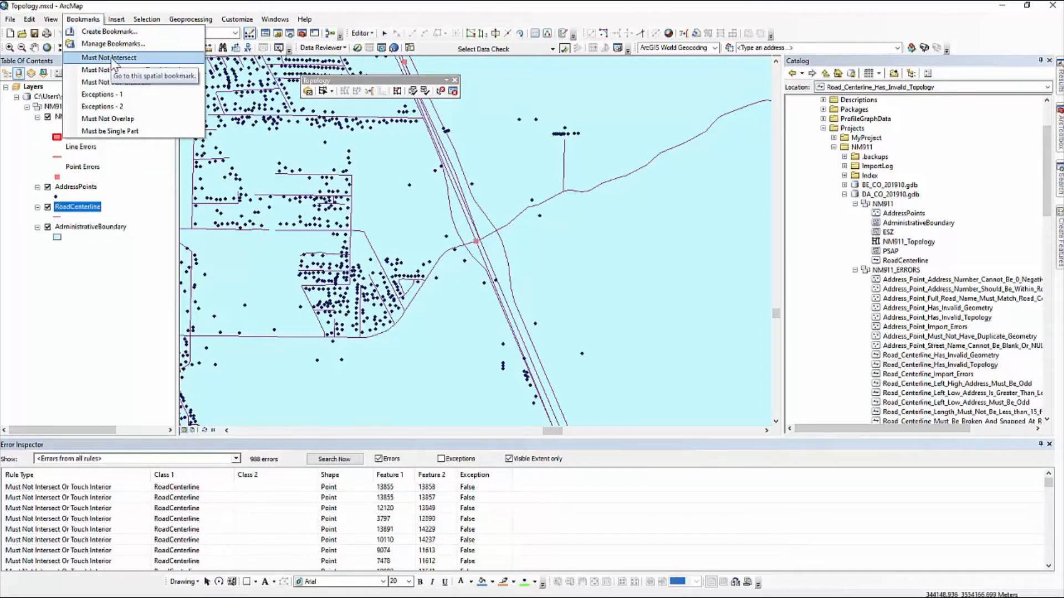
click(113, 57)
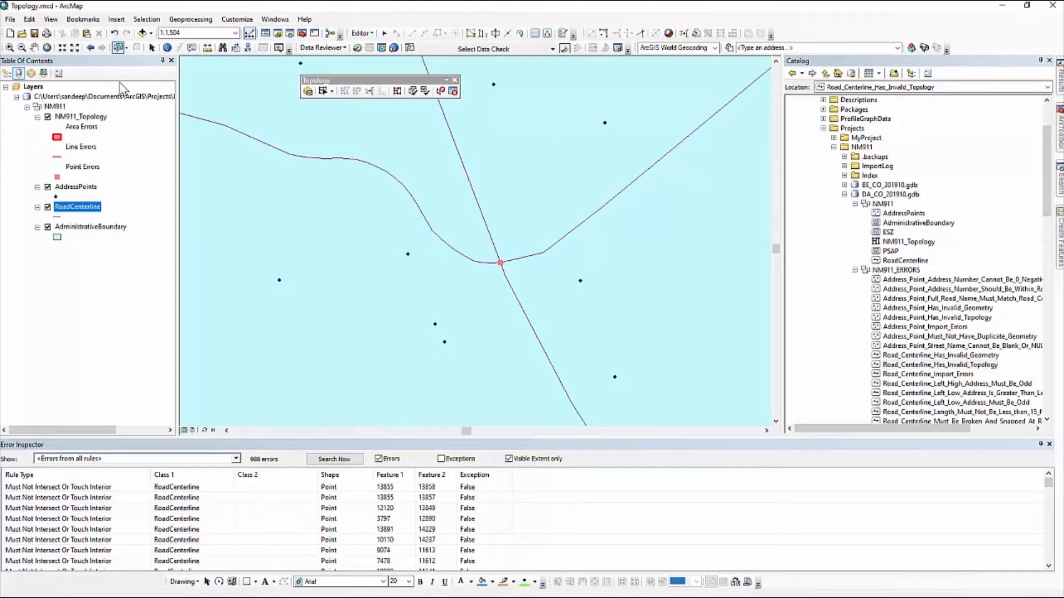
right_click(94, 211)
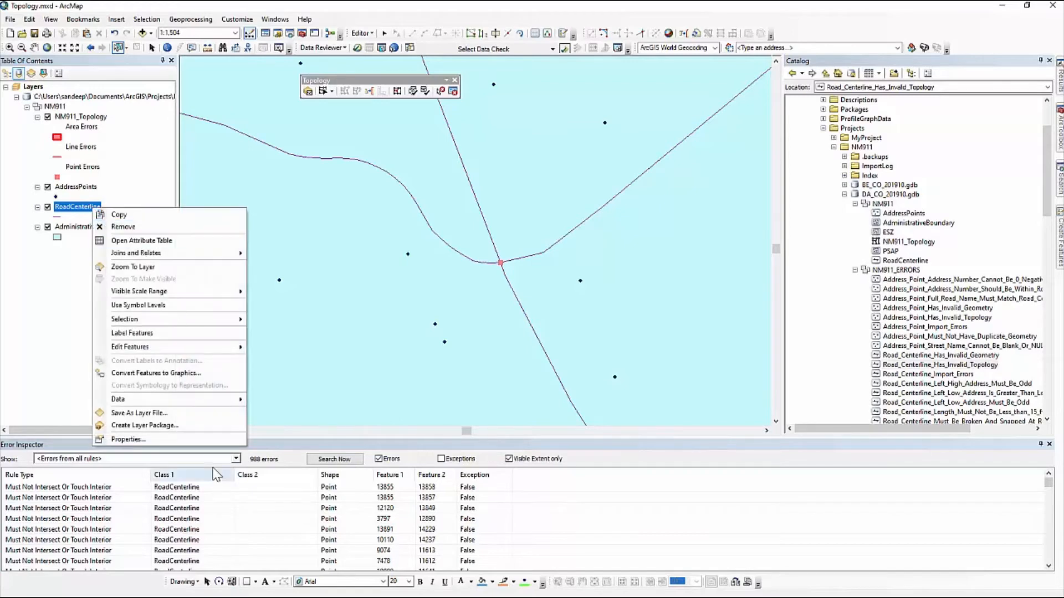
click(203, 443)
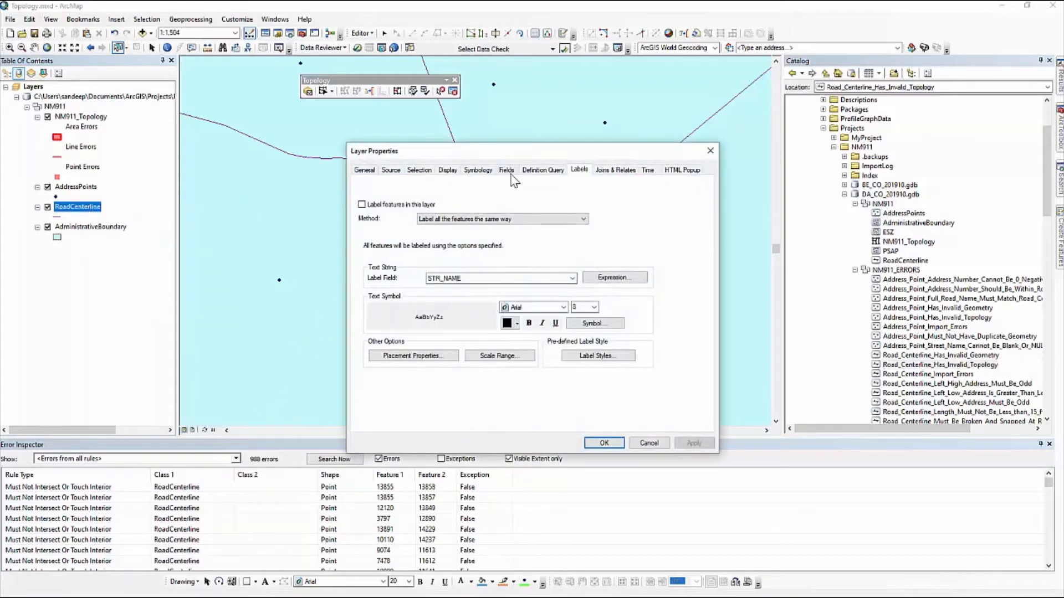
click(393, 205)
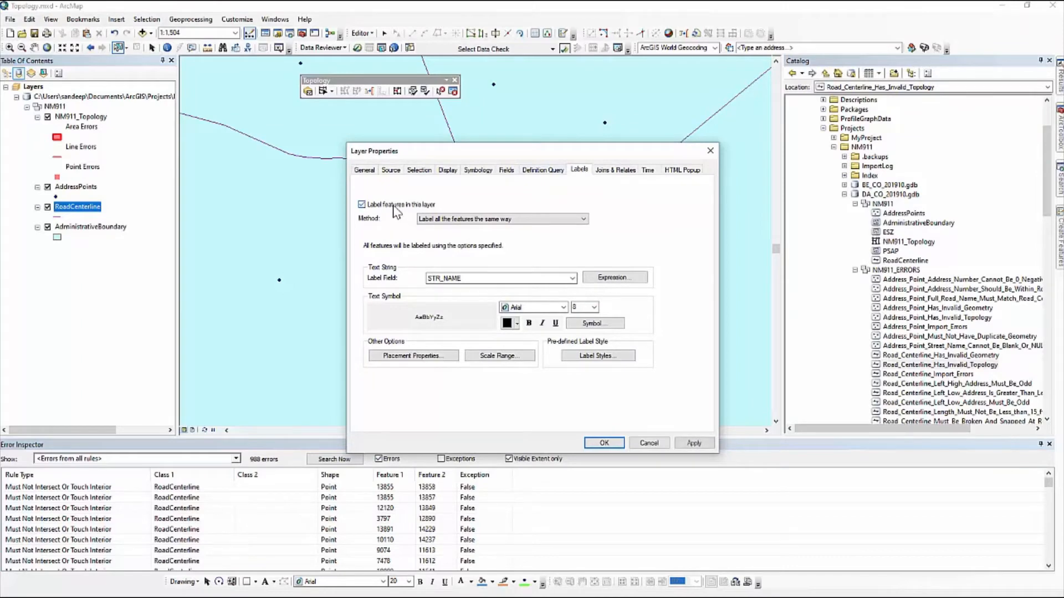
click(571, 279)
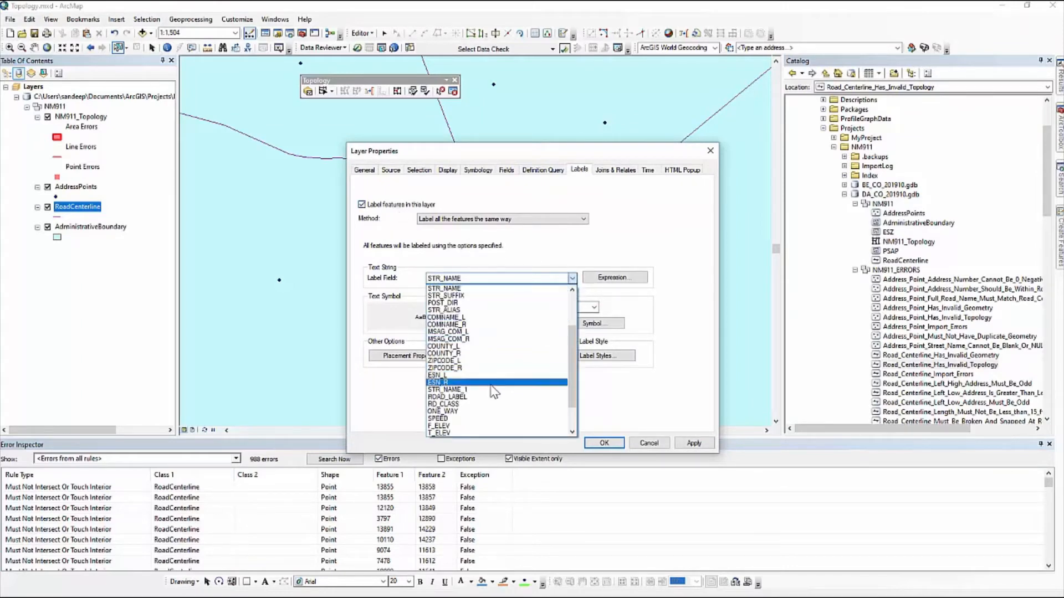
click(488, 397)
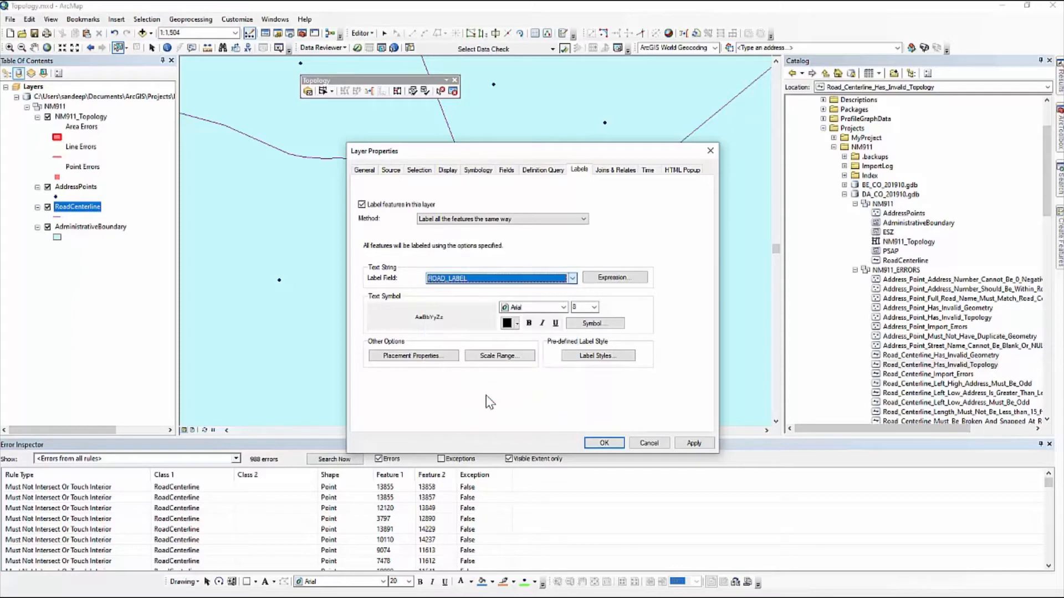
click(604, 444)
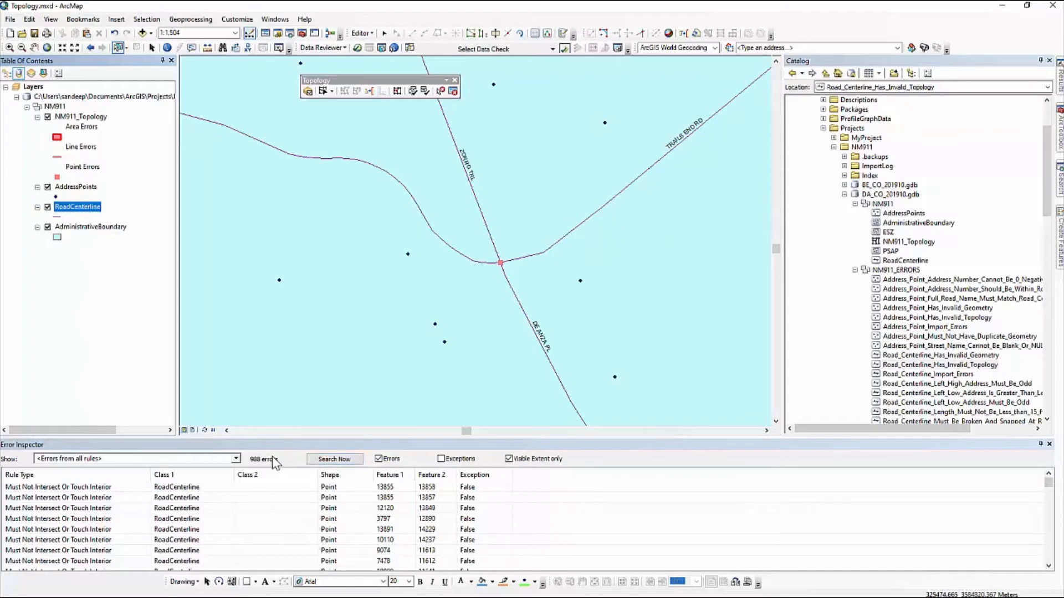
Step: Search the visible extent for topology errors from all rules at the bookmarked road intersection
click(334, 461)
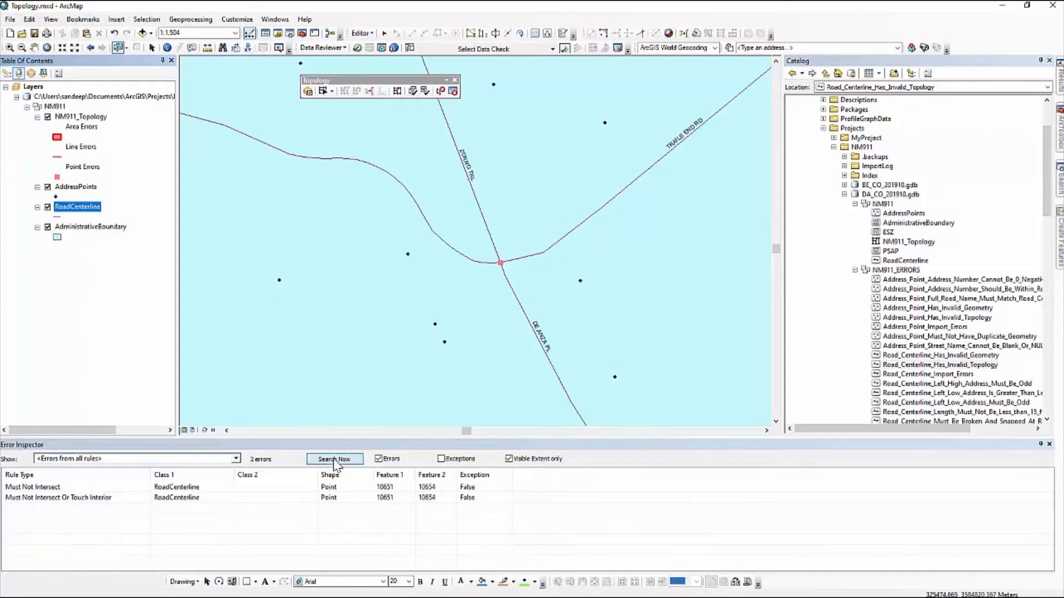
Step: Highlight the Must Not Intersect and Must Not Intersect Or Touch Interior errors in turn to see where they lie on the map
click(48, 488)
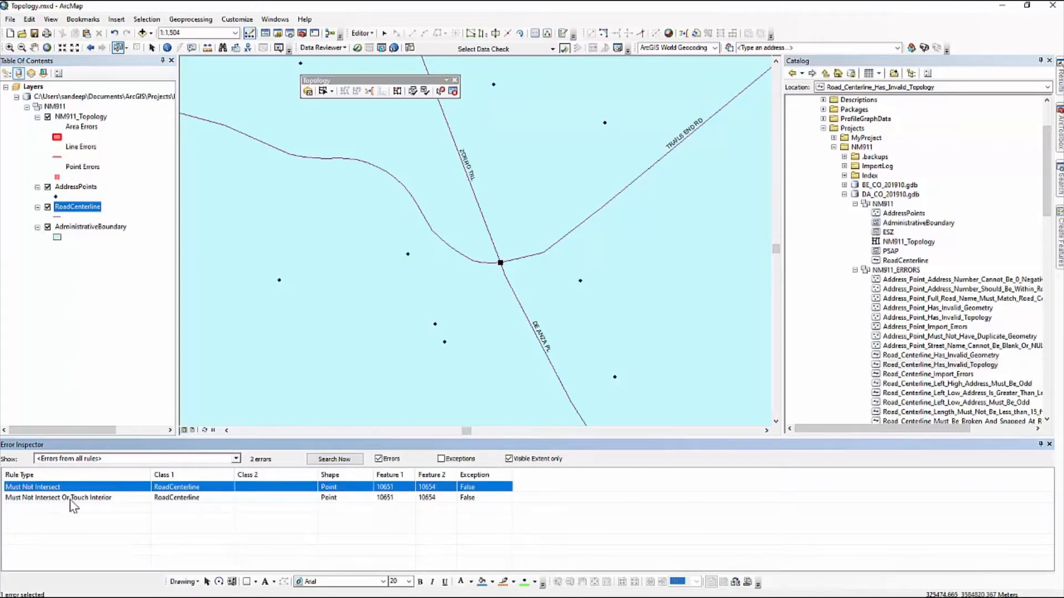
click(69, 498)
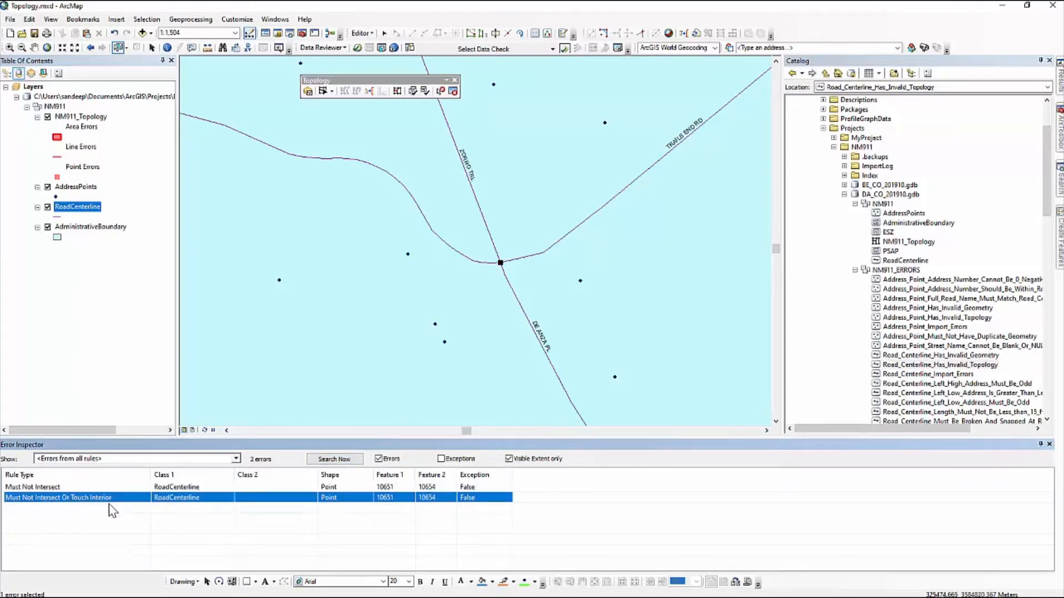
click(80, 489)
click(602, 444)
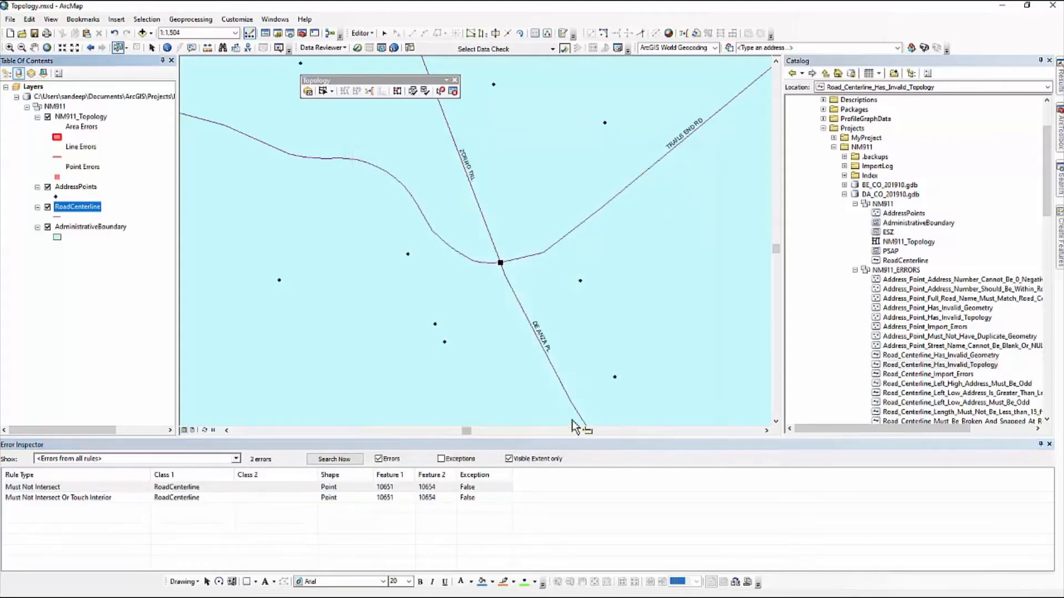
Step: Turn off the AdministrativeBoundary layer so only the roads and address points show around the flagged intersection
click(48, 227)
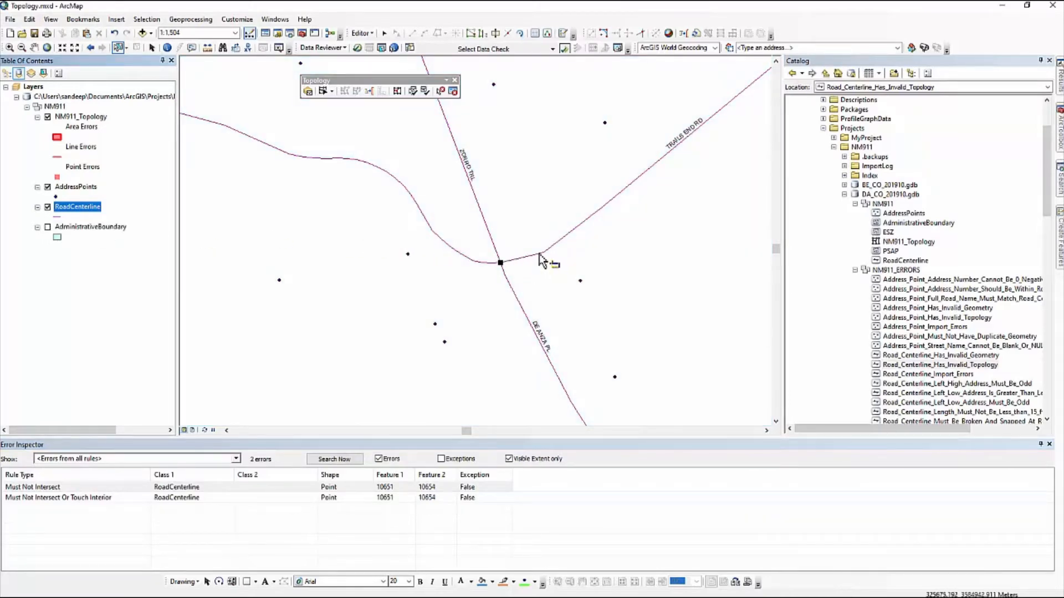
click(9, 48)
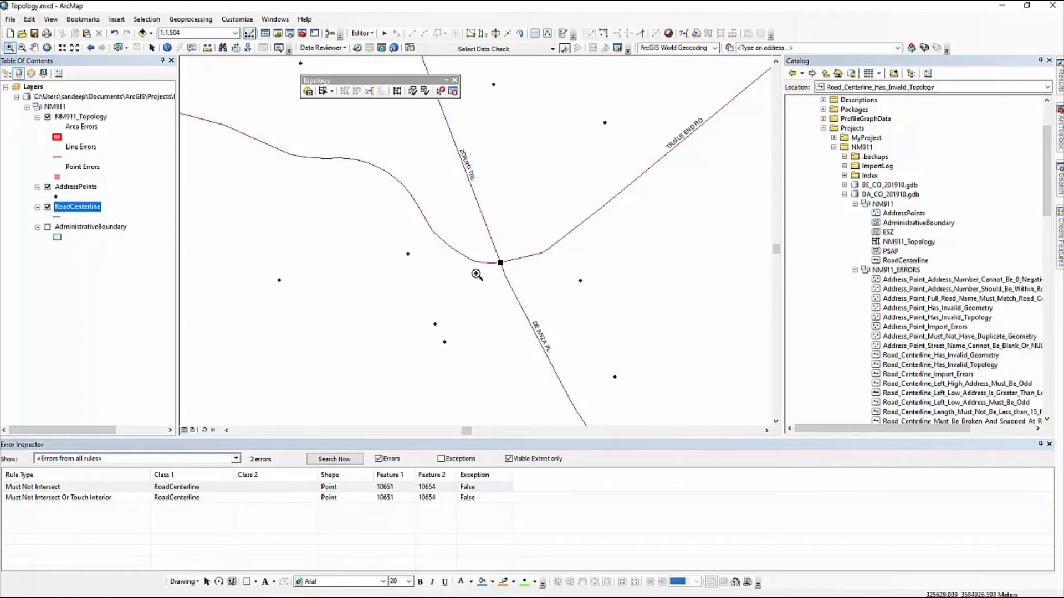
click(543, 297)
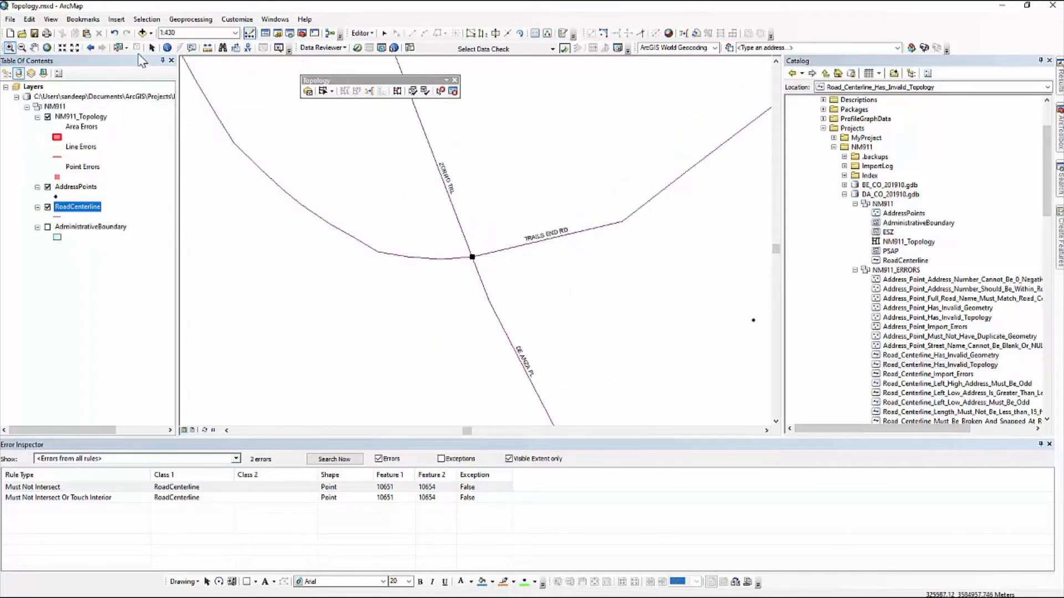
Step: Select the road centerlines meeting at the error point one by one, finishing with Zorro Trl, to examine where each segment ends
click(118, 48)
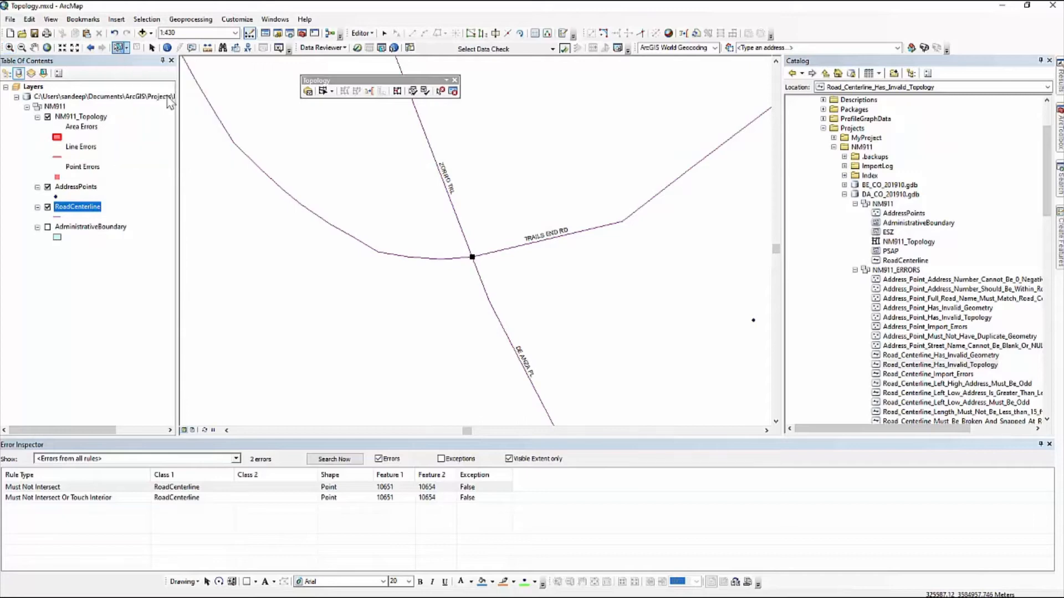
click(422, 260)
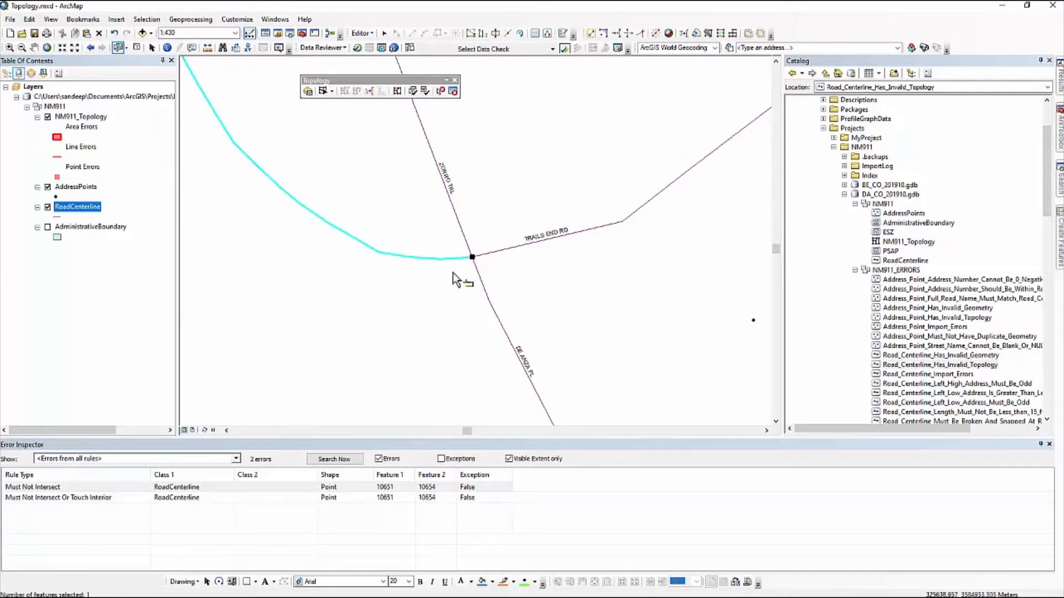
click(510, 259)
drag(504, 294, 482, 305)
drag(475, 222, 447, 238)
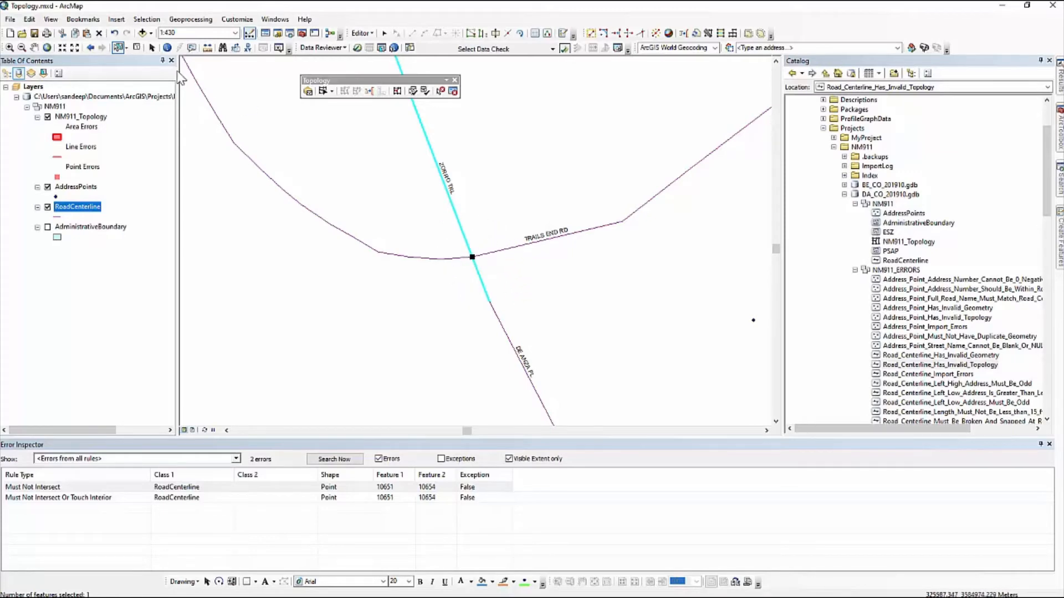
Step: Add the Imagery basemap to the map
click(150, 33)
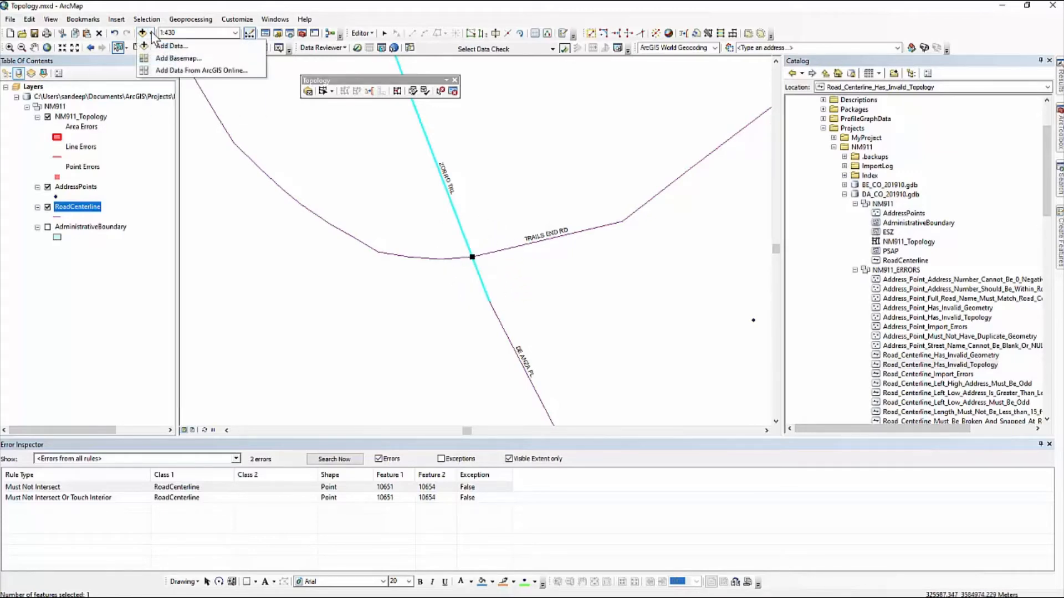
click(177, 58)
click(423, 217)
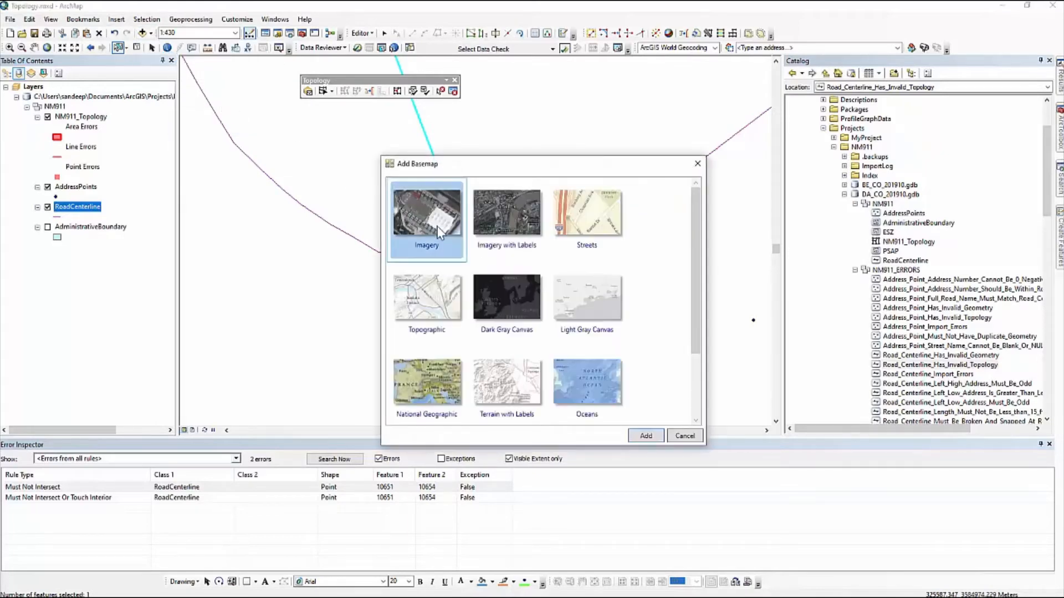
click(645, 436)
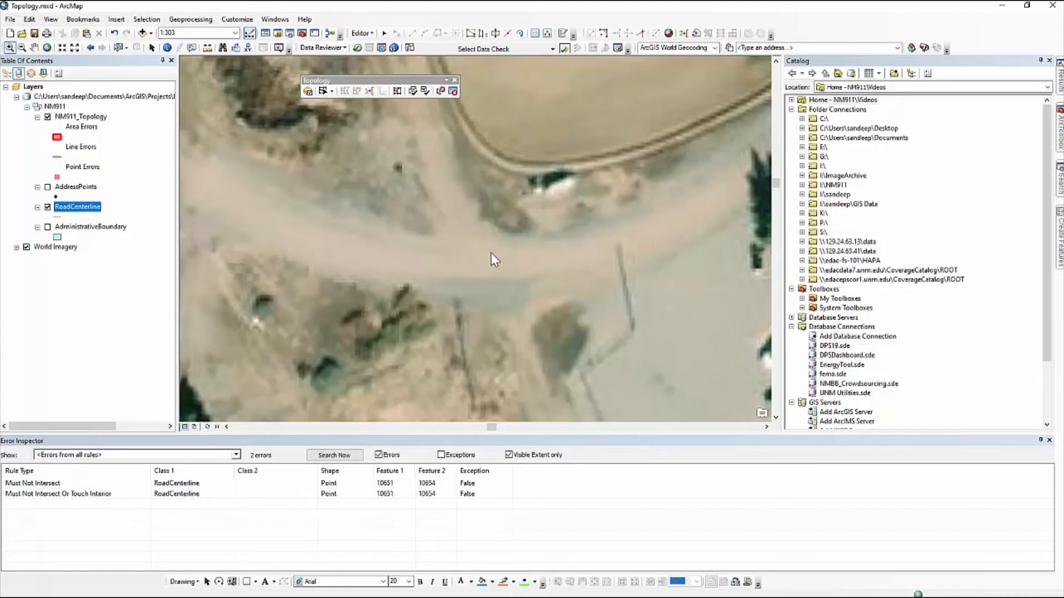
Step: Check the Must Not Intersect error's location against the aerial imagery and turn off the World Imagery layer
click(51, 484)
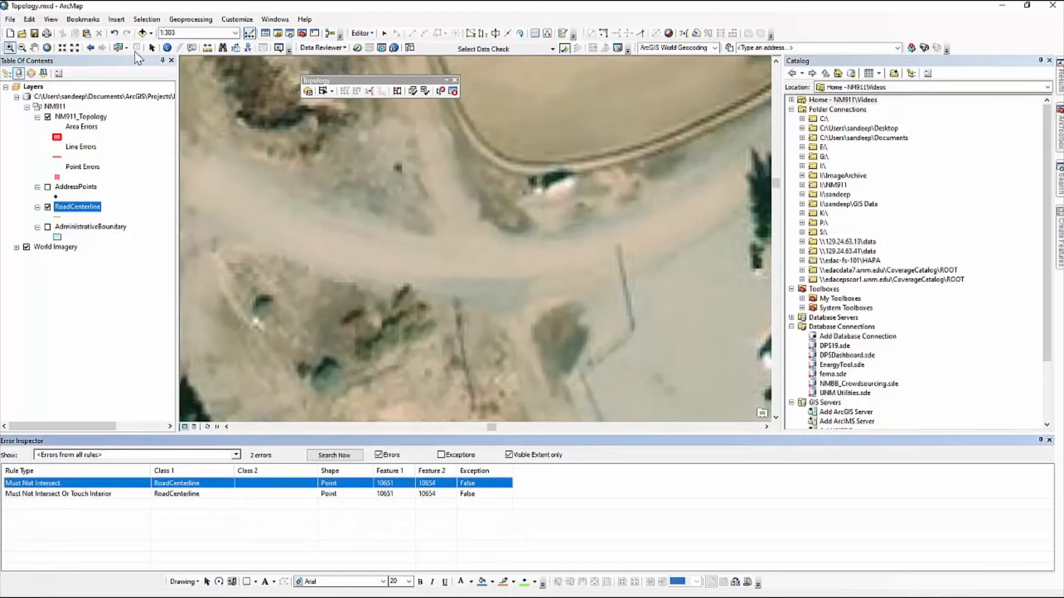
click(93, 49)
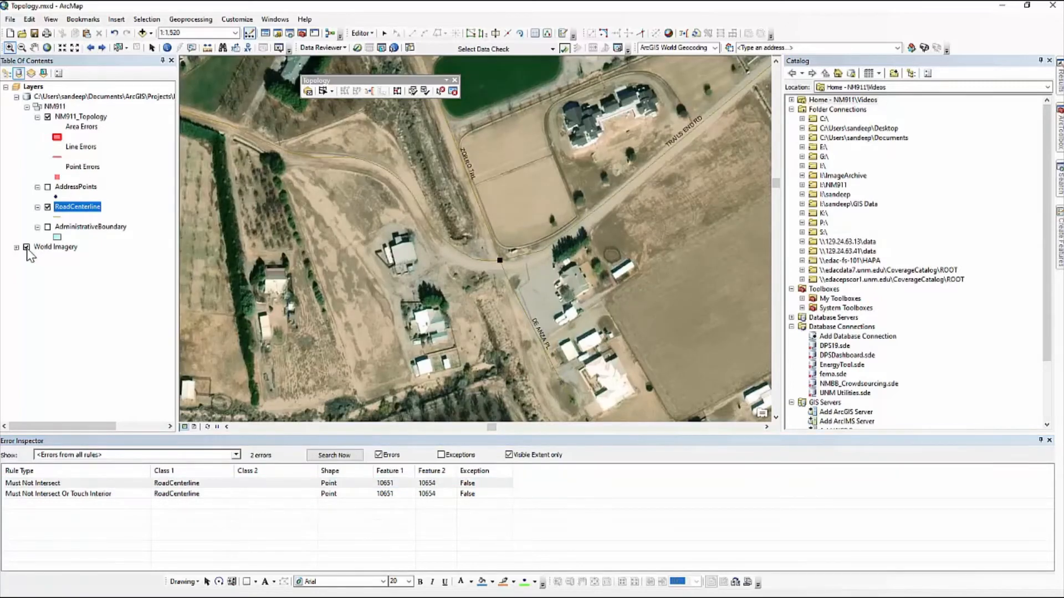
click(26, 248)
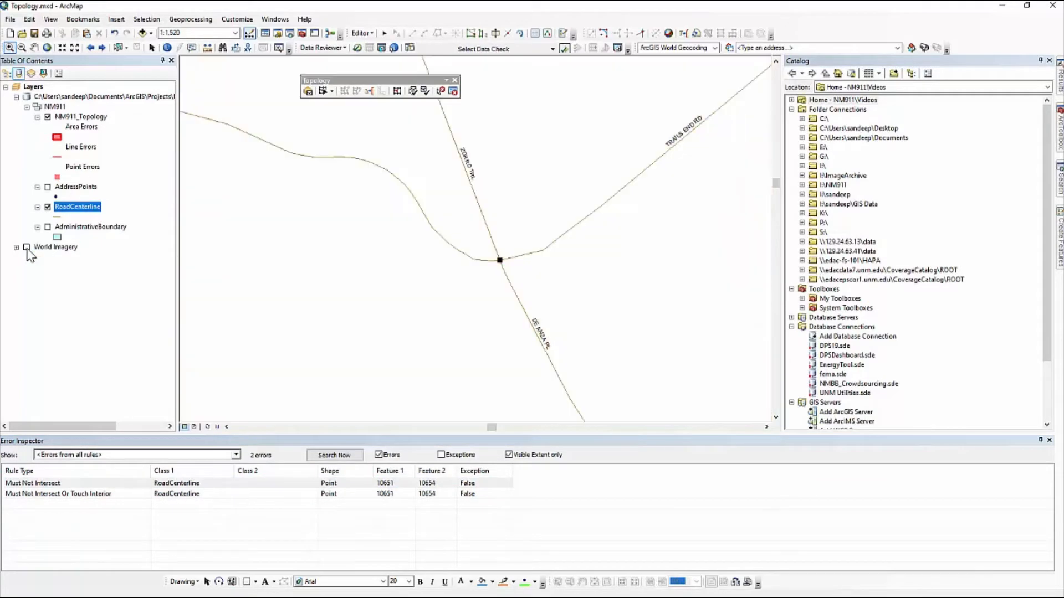
Step: Delete the end vertex of the Zorro Trl centerline that overshoots the intersection so the line ends at Trails End Rd
click(101, 485)
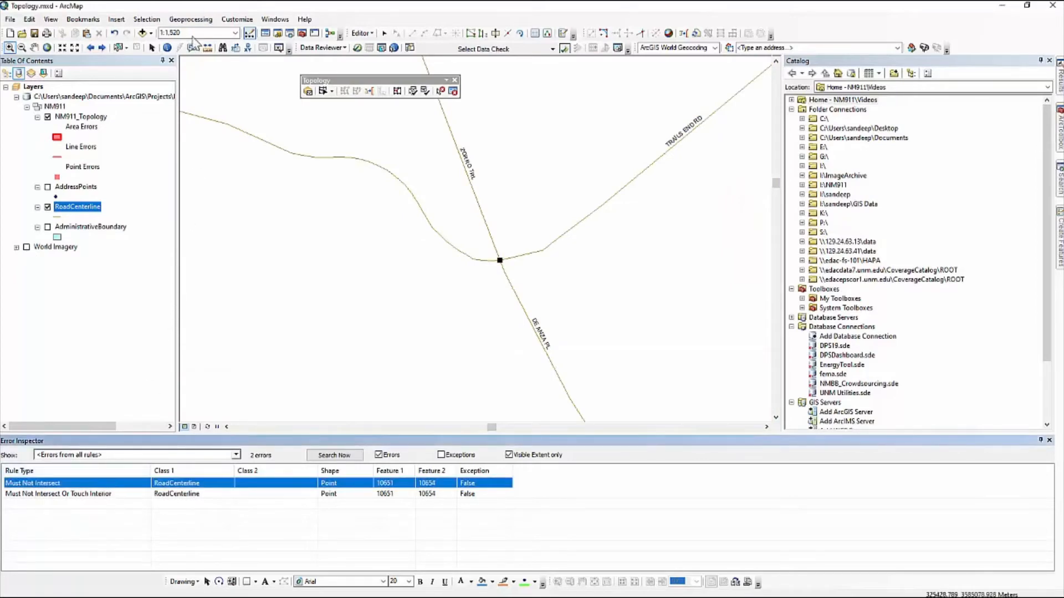
click(118, 47)
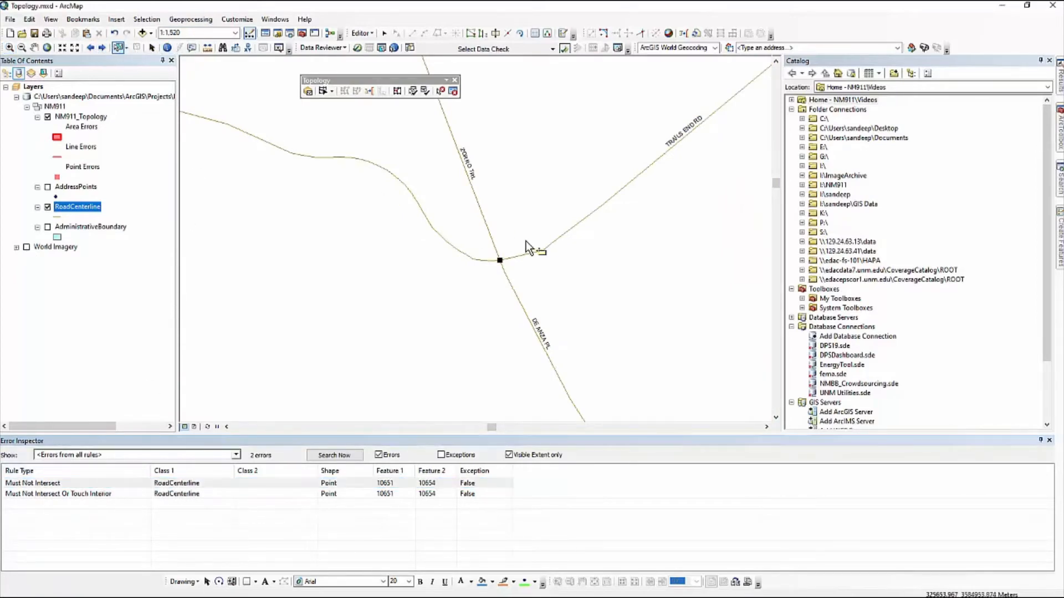
click(493, 239)
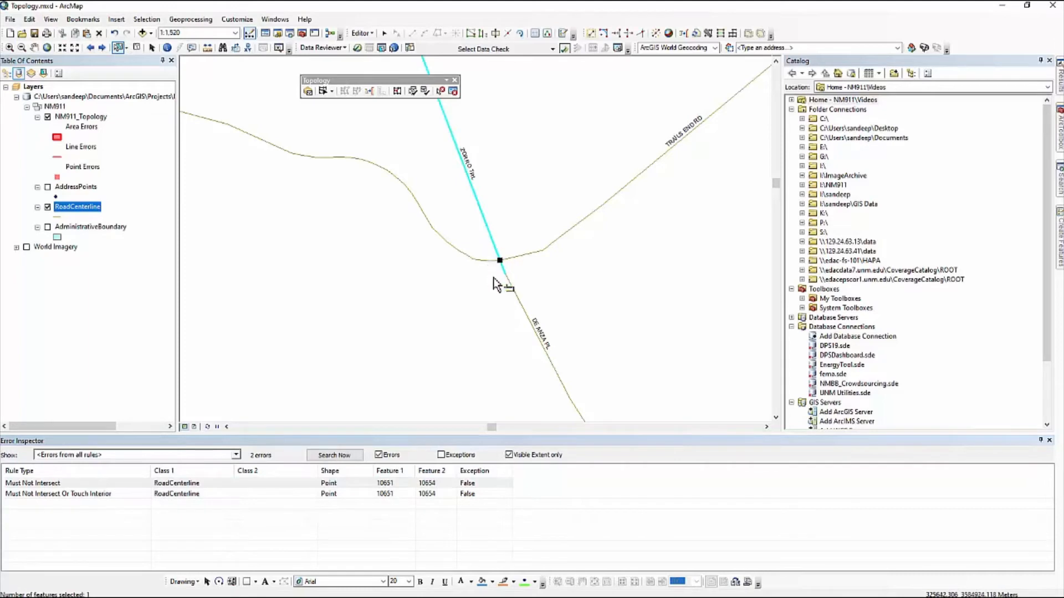
scroll(521, 277, up, 2)
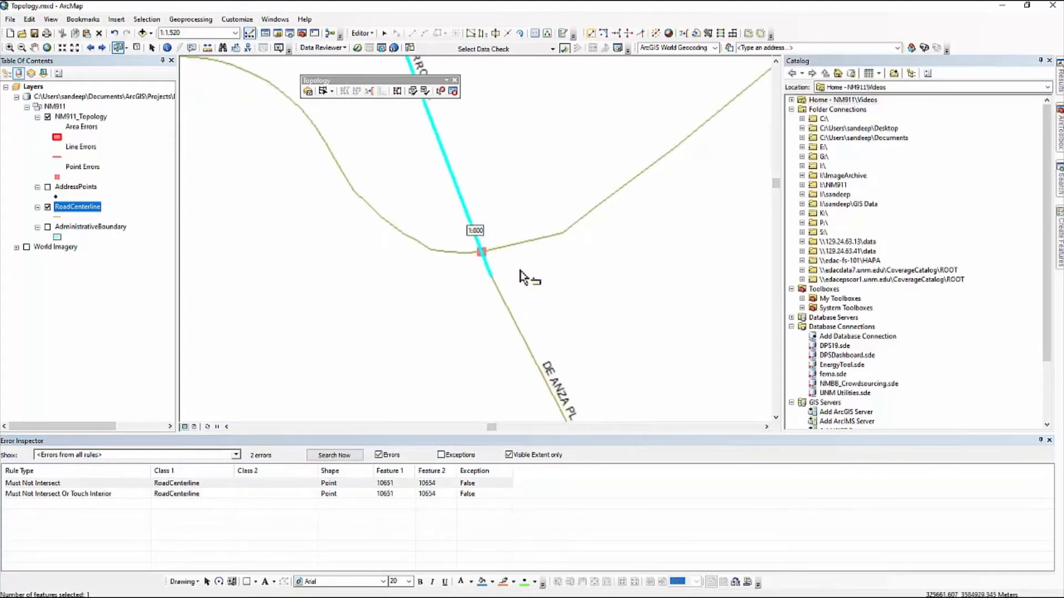
scroll(519, 271, up, 1)
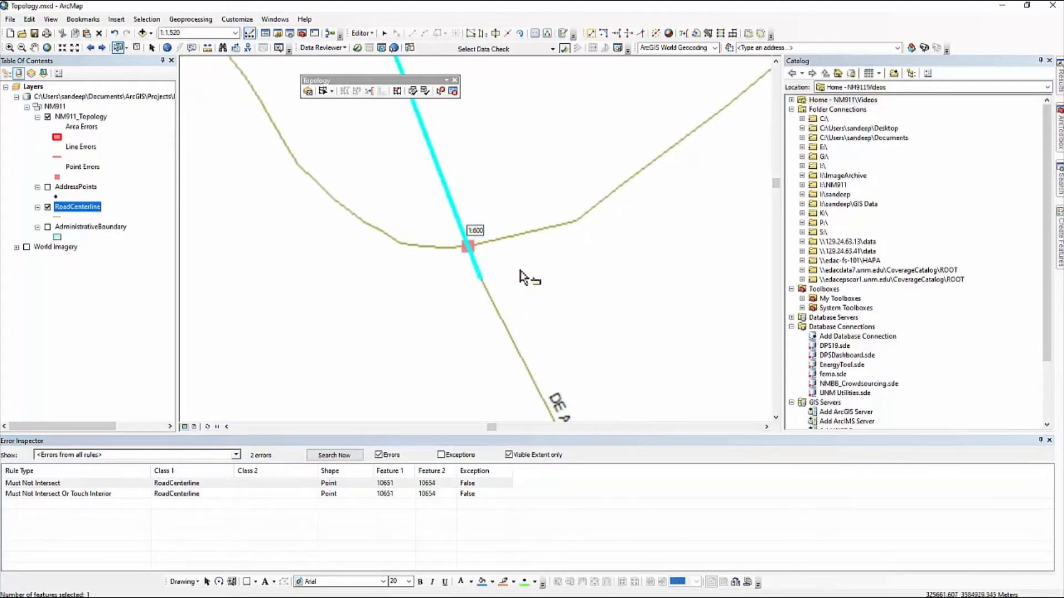
click(384, 33)
click(450, 198)
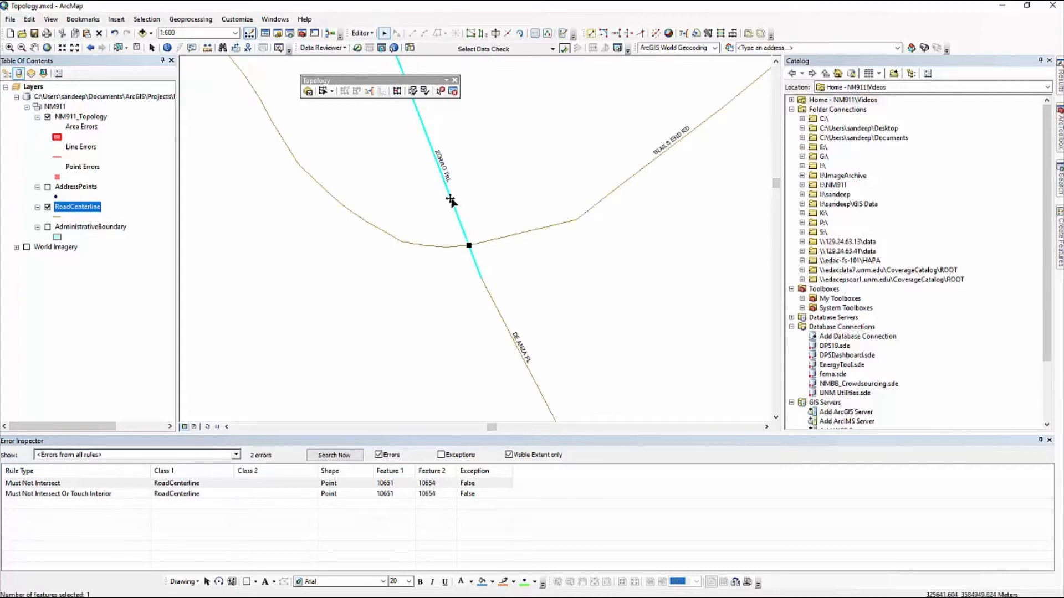
right_click(451, 200)
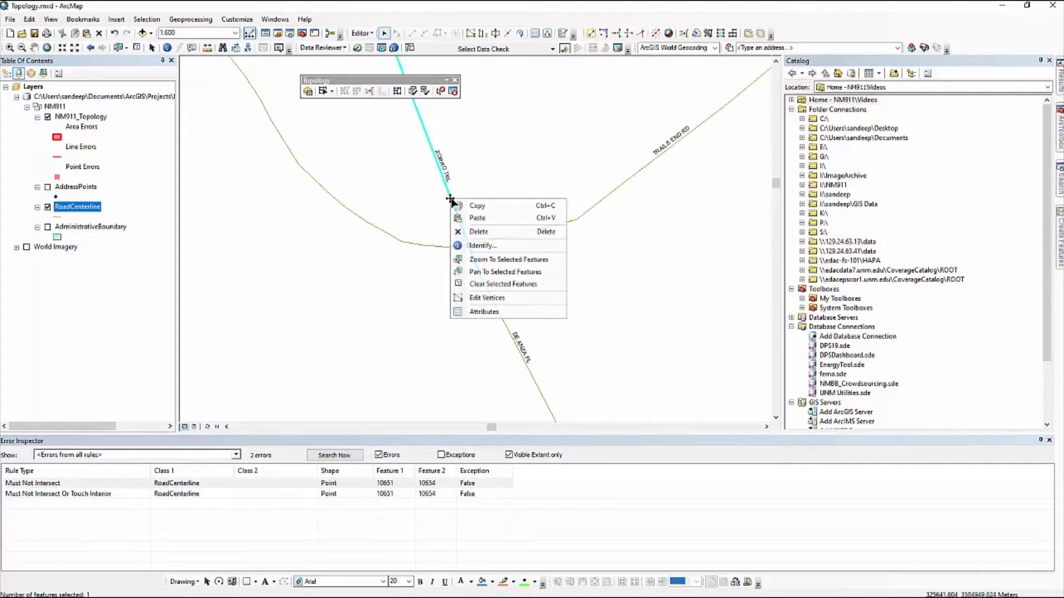
click(487, 298)
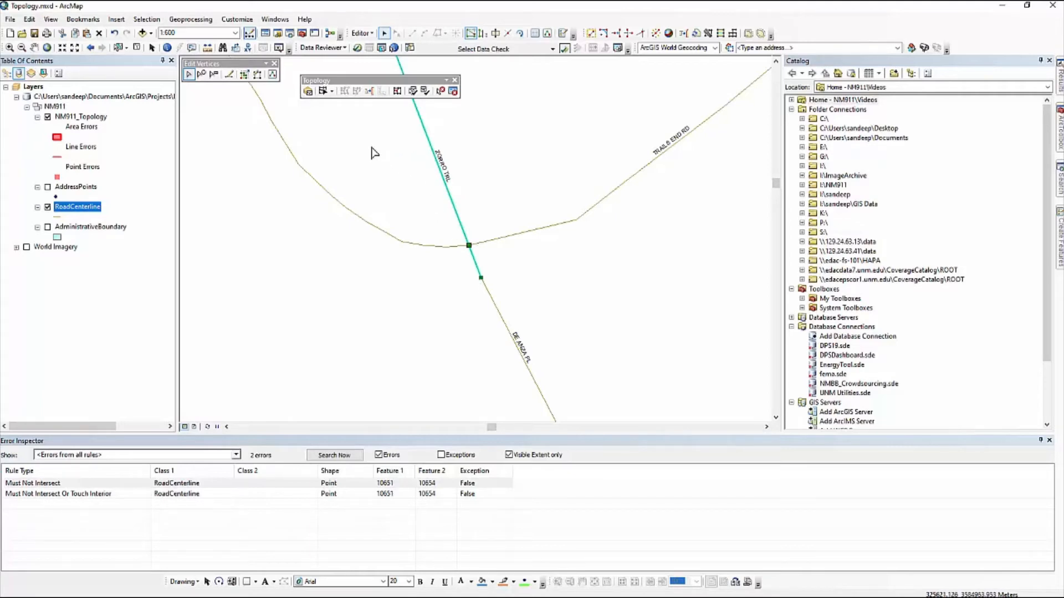
click(214, 76)
click(486, 260)
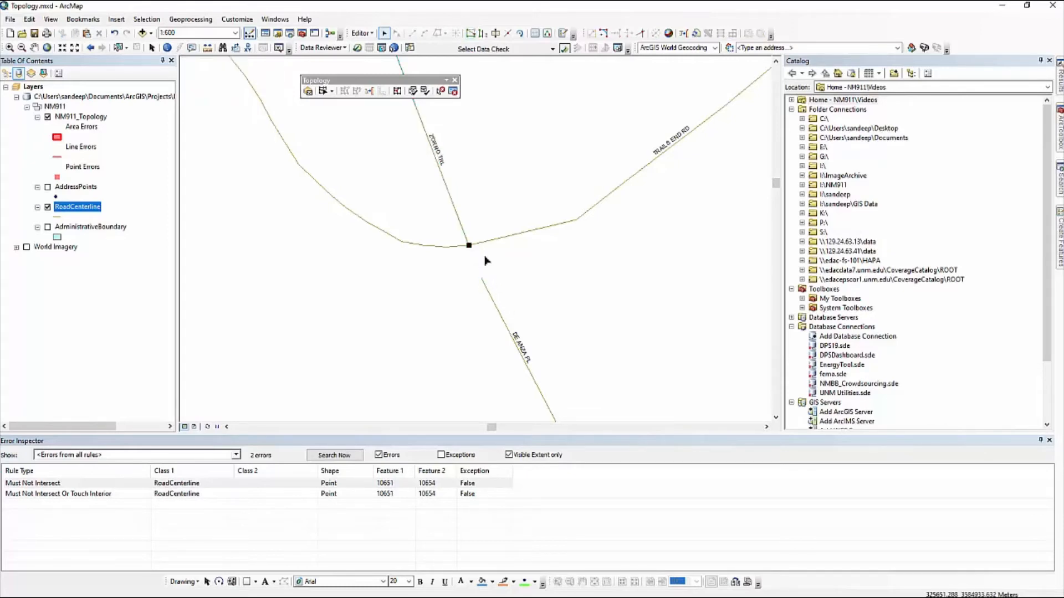
Step: Move the upper end vertex of the De Anza Pl centerline onto the intersection with Trails End Rd and finish the edit
double_click(488, 294)
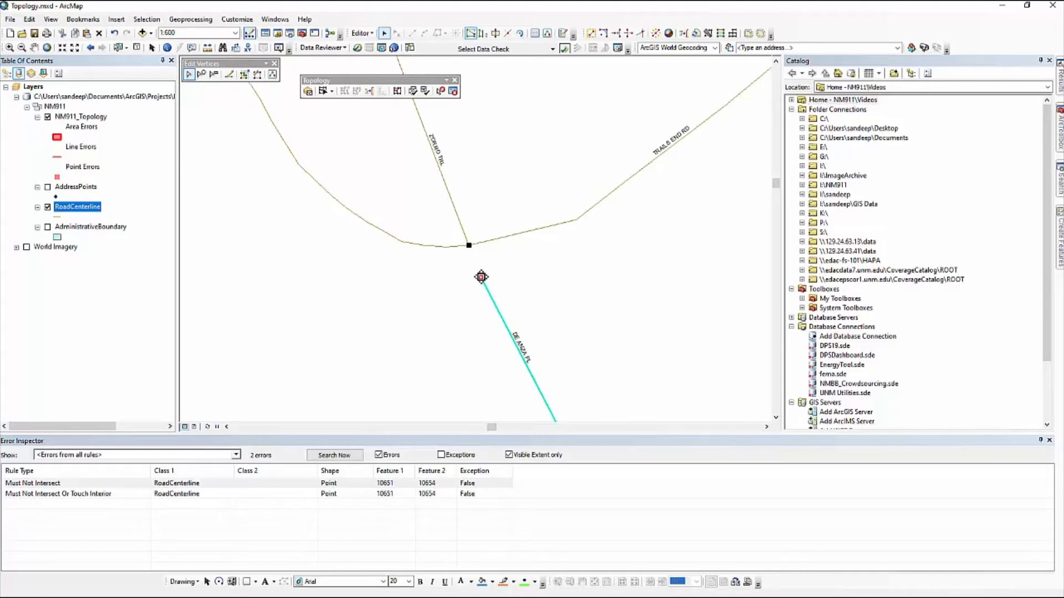
drag(481, 277, 469, 247)
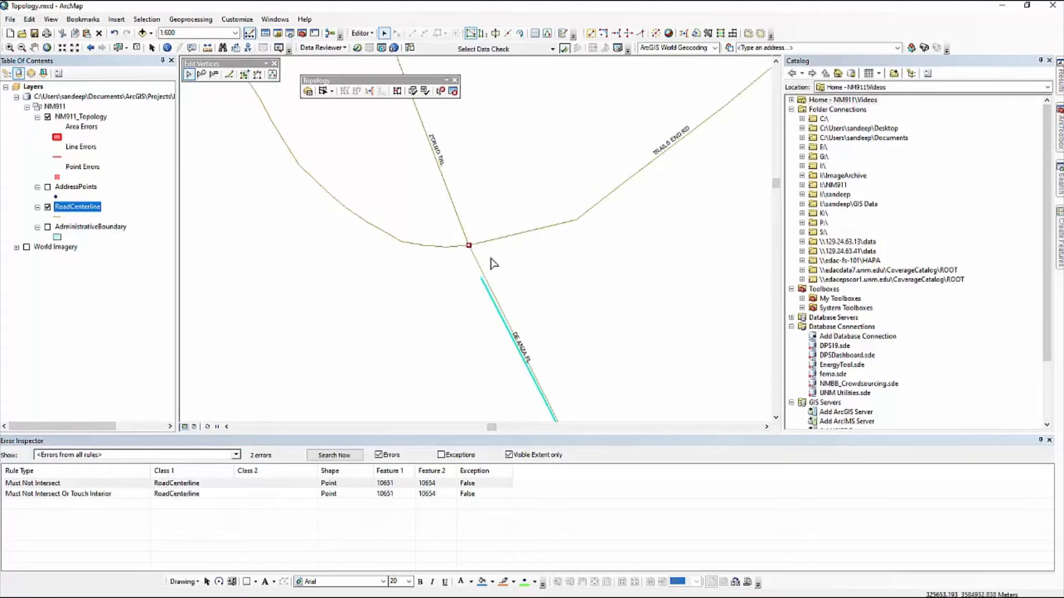
click(493, 264)
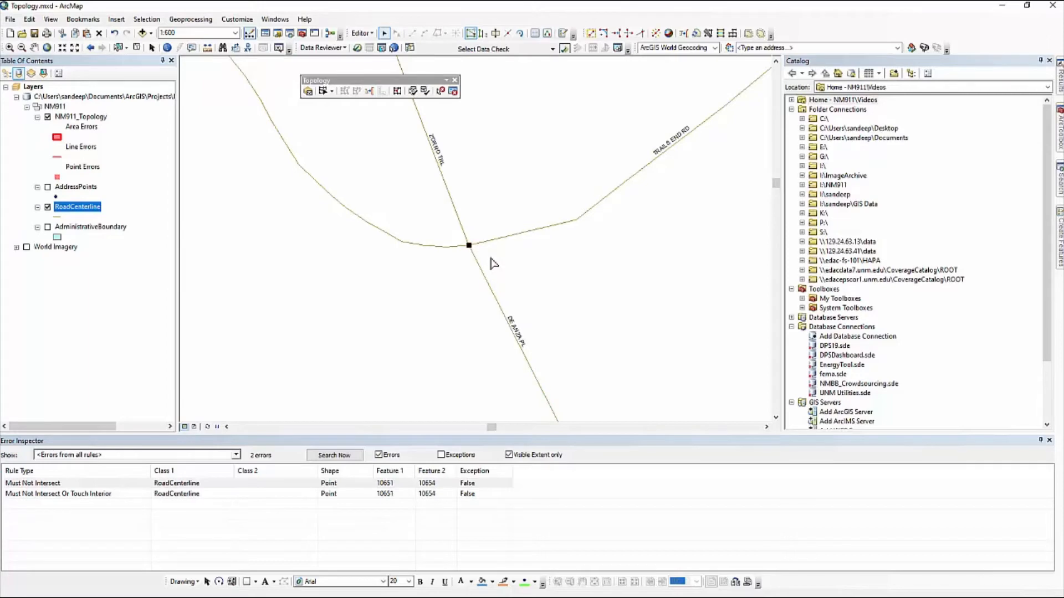
Step: Search the visible extent for errors again and examine closely whether the road segments at the intersection meet at one point
click(336, 455)
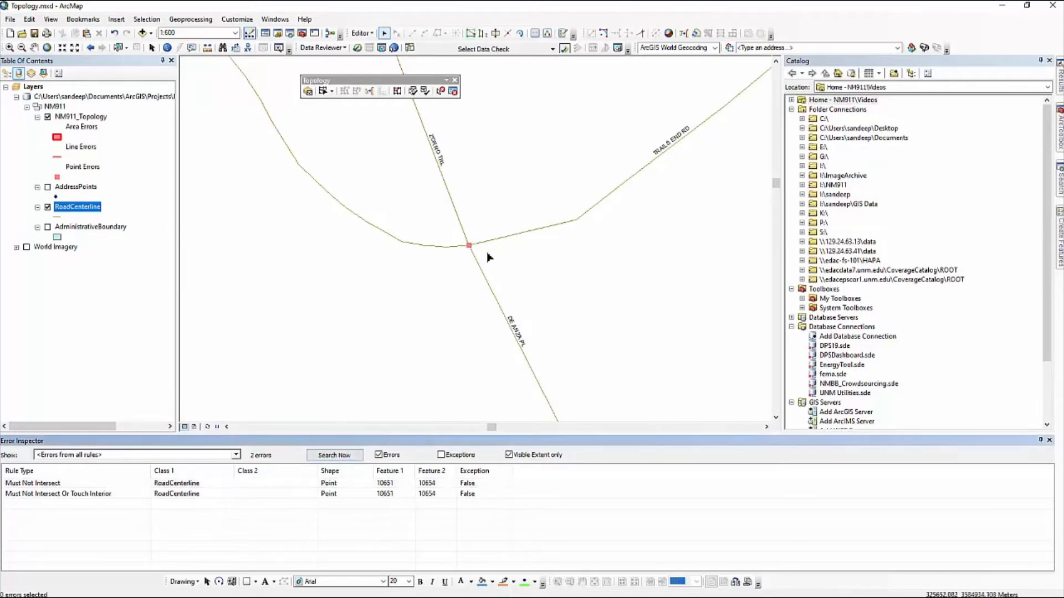
scroll(488, 242, up, 2)
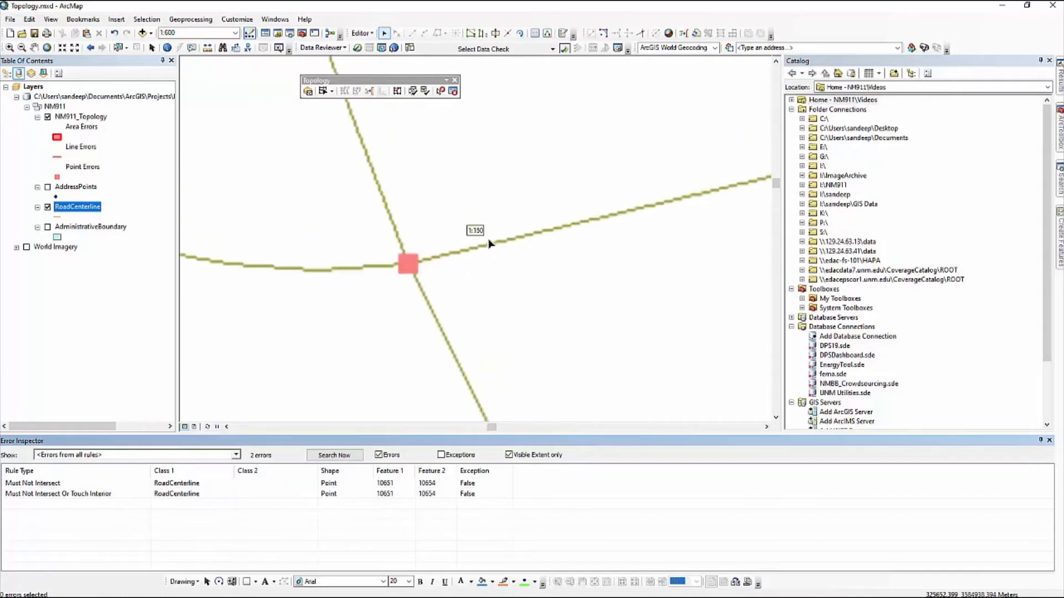
click(446, 270)
click(395, 268)
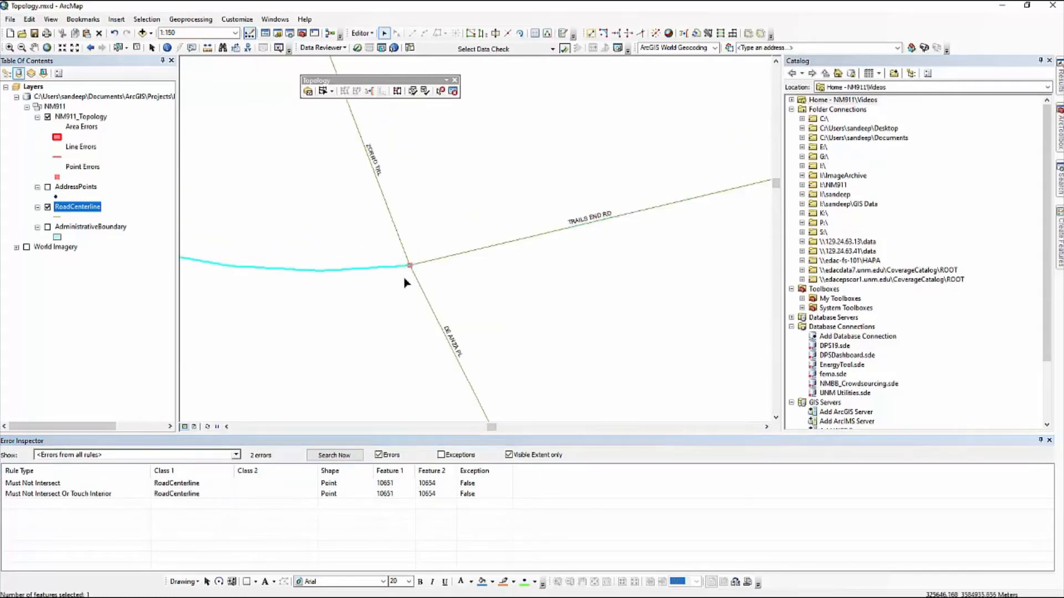
scroll(408, 272, up, 4)
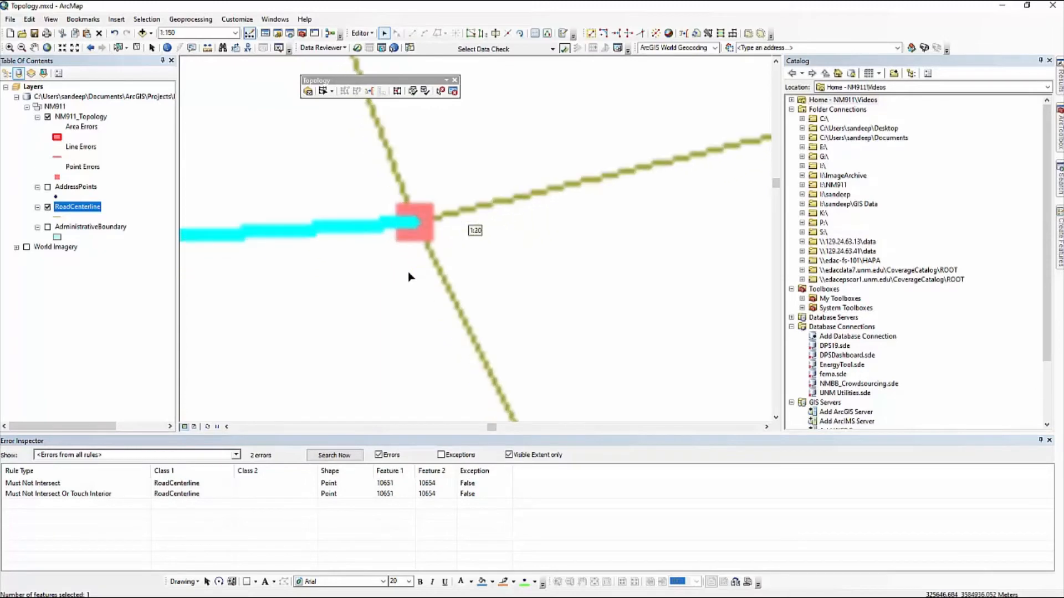
scroll(429, 236, up, 2)
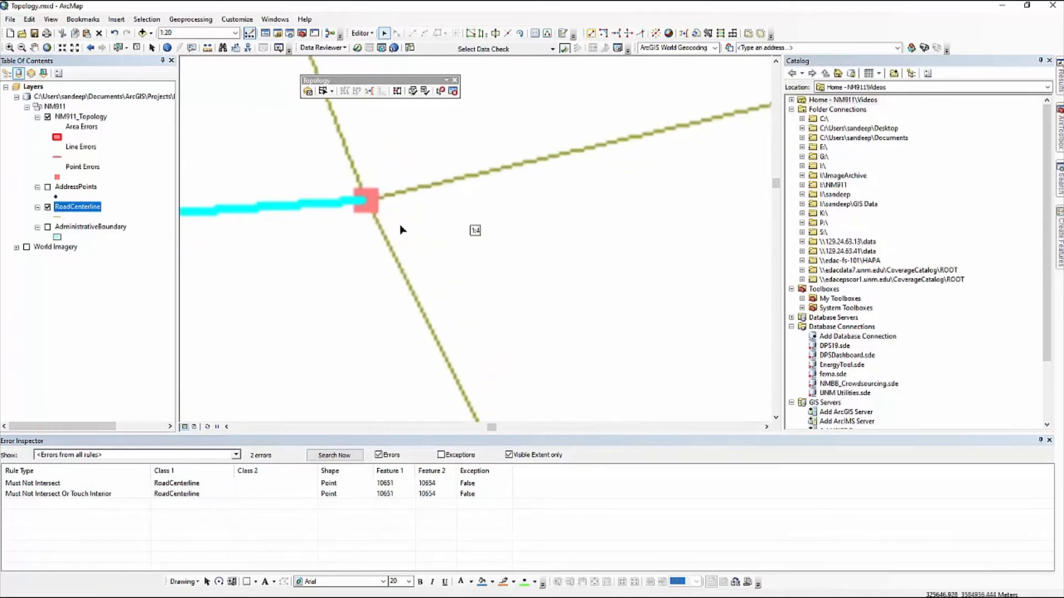
scroll(361, 206, up, 1)
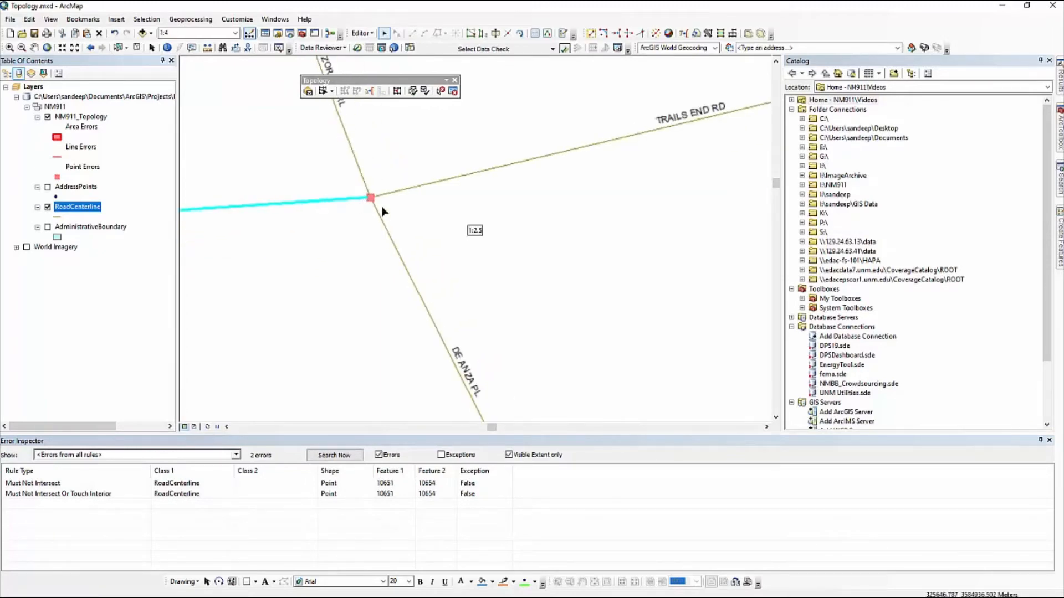
scroll(424, 227, down, 4)
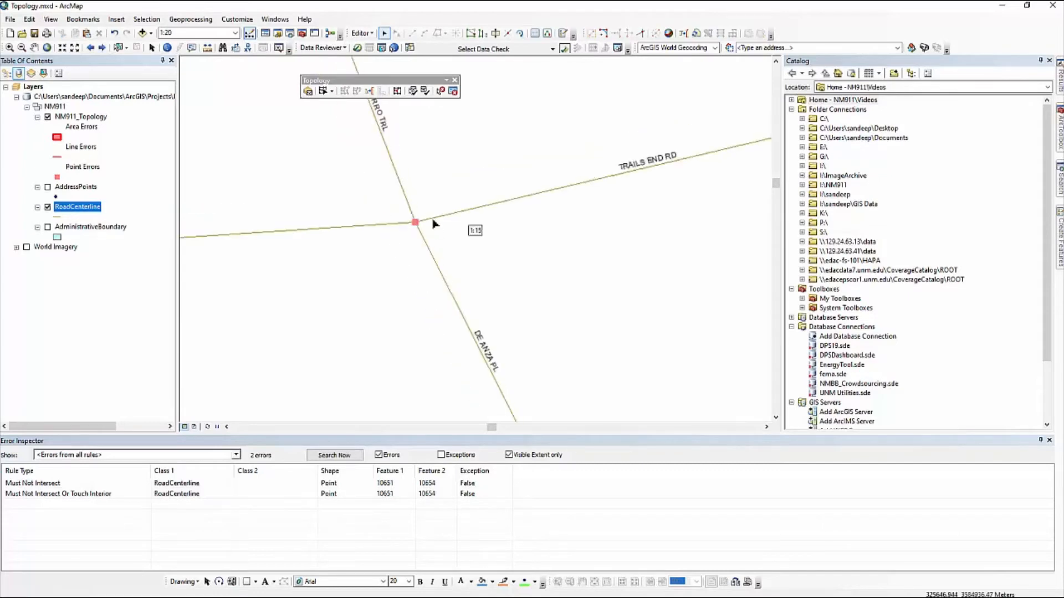
click(434, 220)
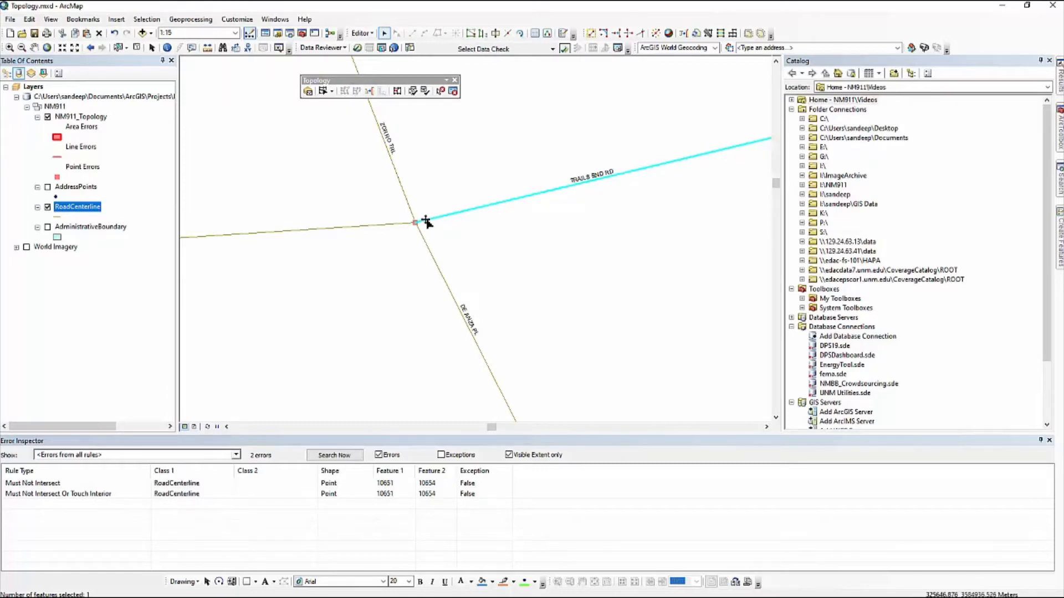
double_click(425, 222)
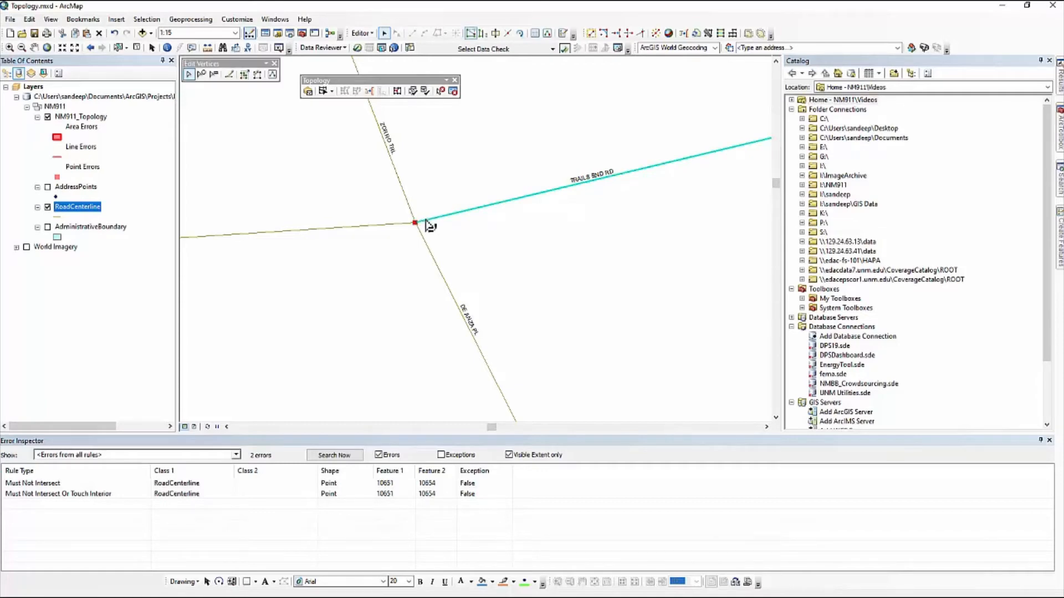
scroll(431, 226, down, 3)
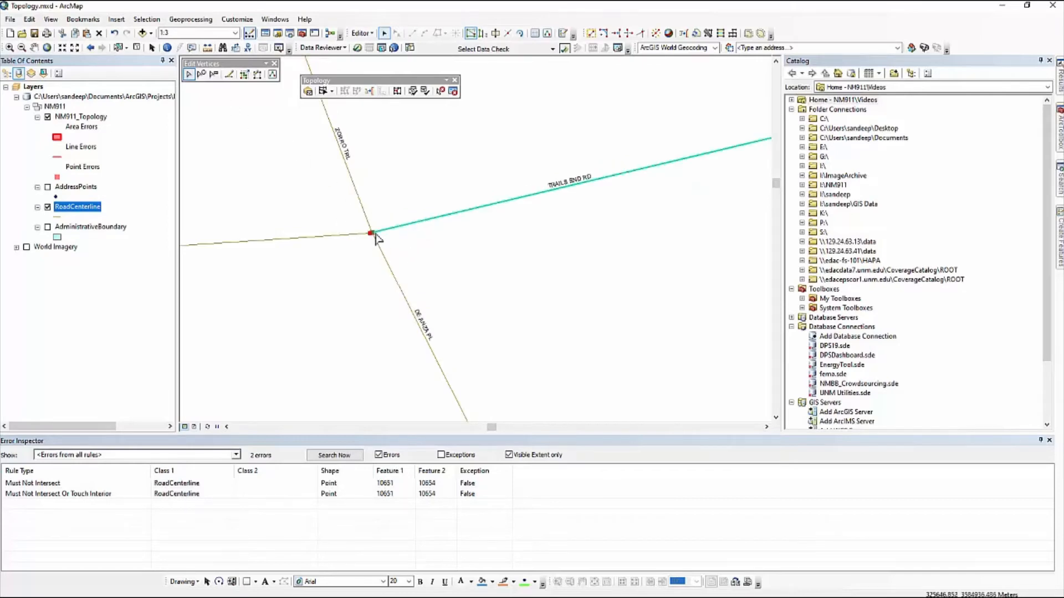
scroll(376, 237, down, 2)
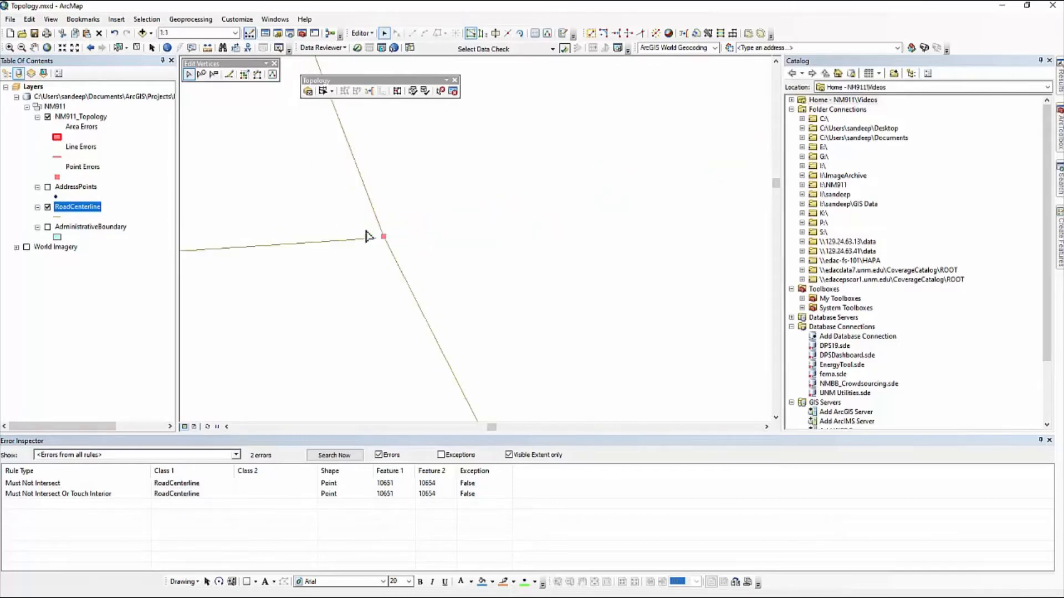
click(214, 75)
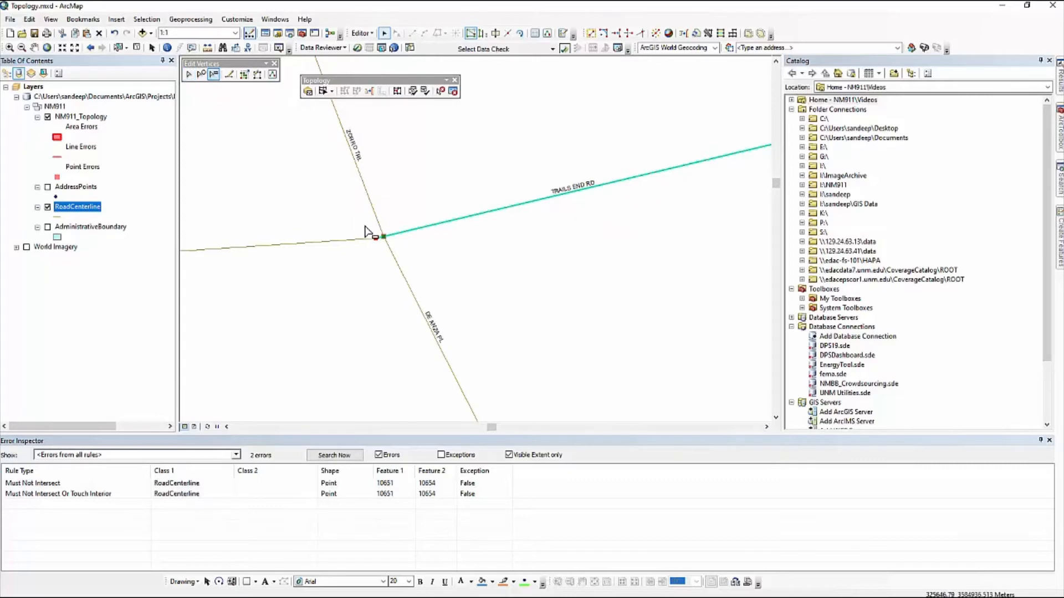
click(419, 248)
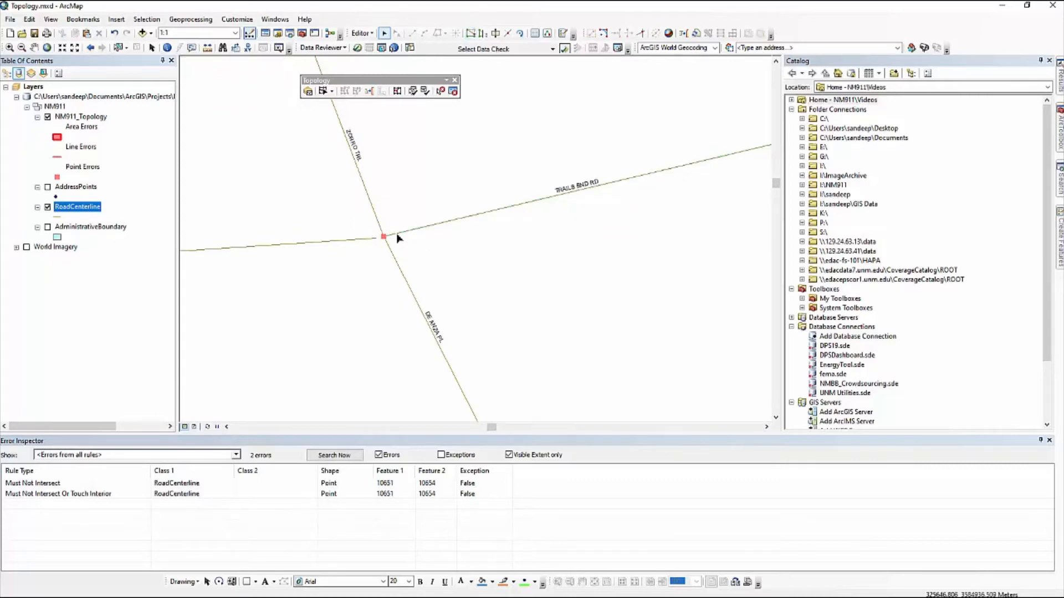
Step: Snap the east end vertex of the western Trails End Rd segment onto the intersection endpoint and validate the topology in the current extent
double_click(365, 240)
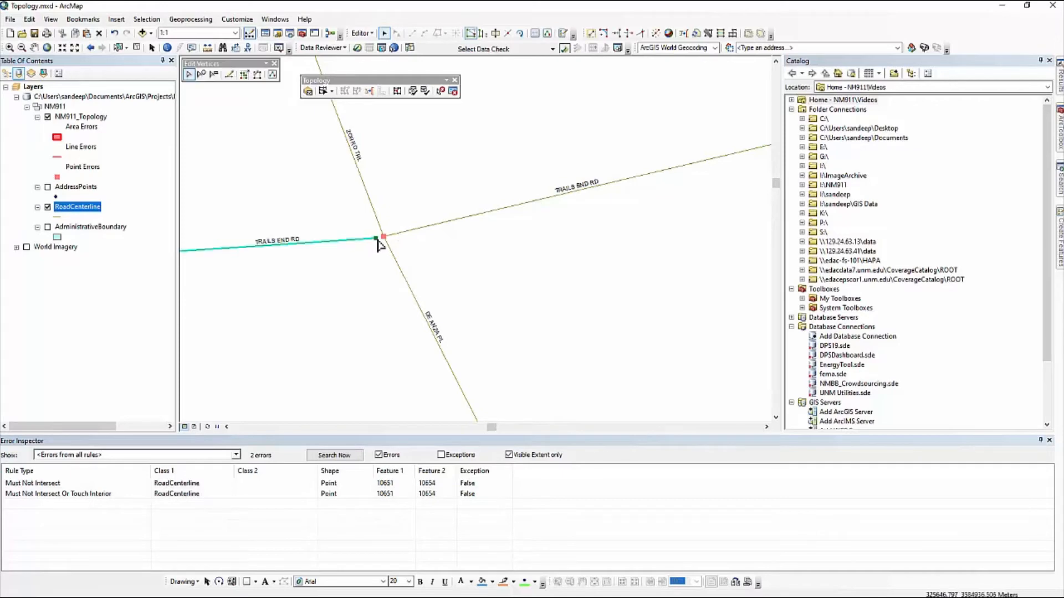
drag(376, 239, 381, 237)
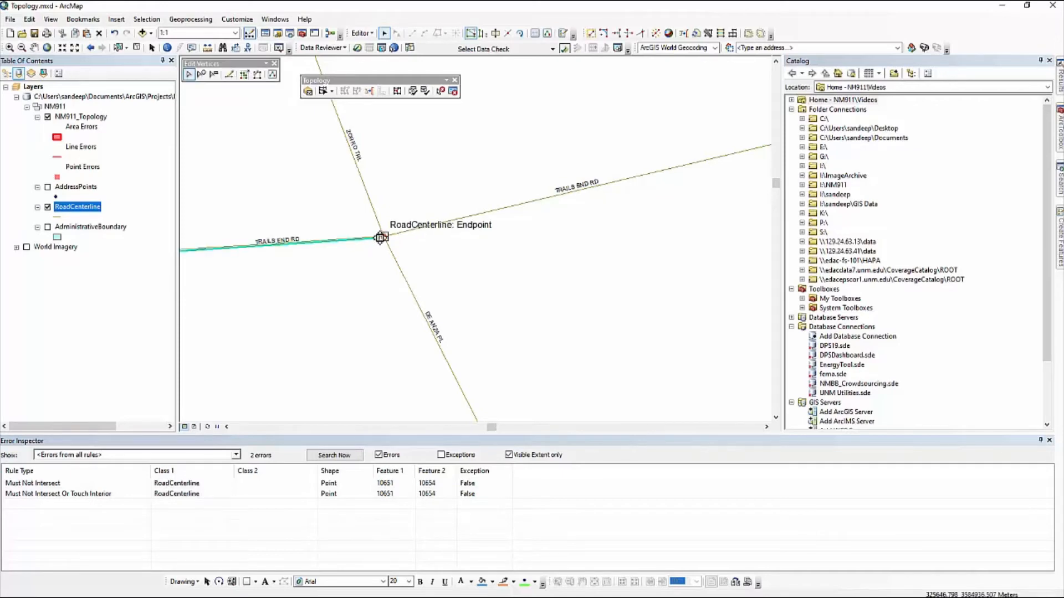
click(418, 248)
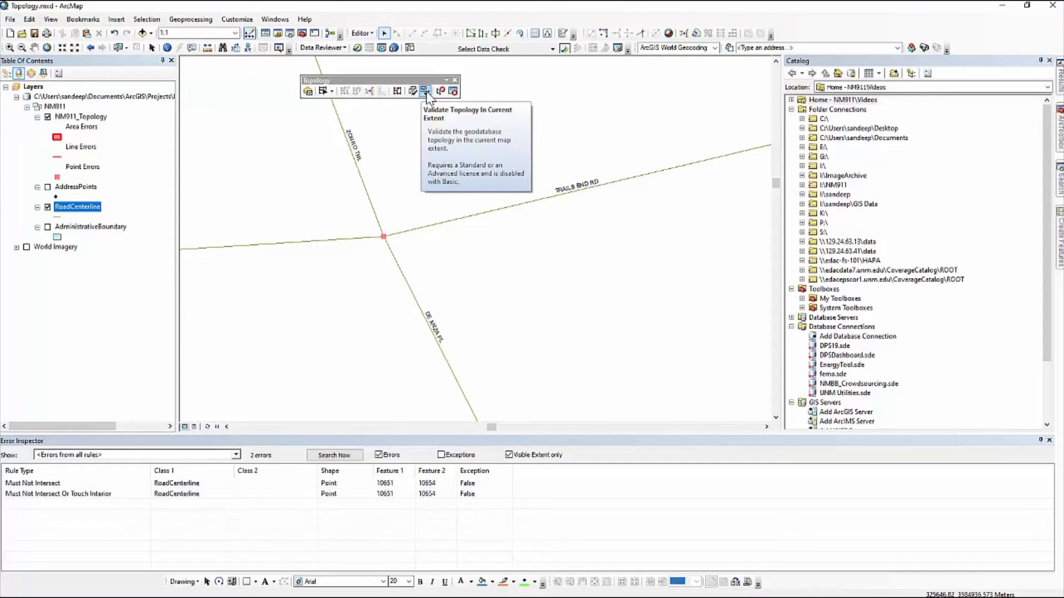
click(426, 93)
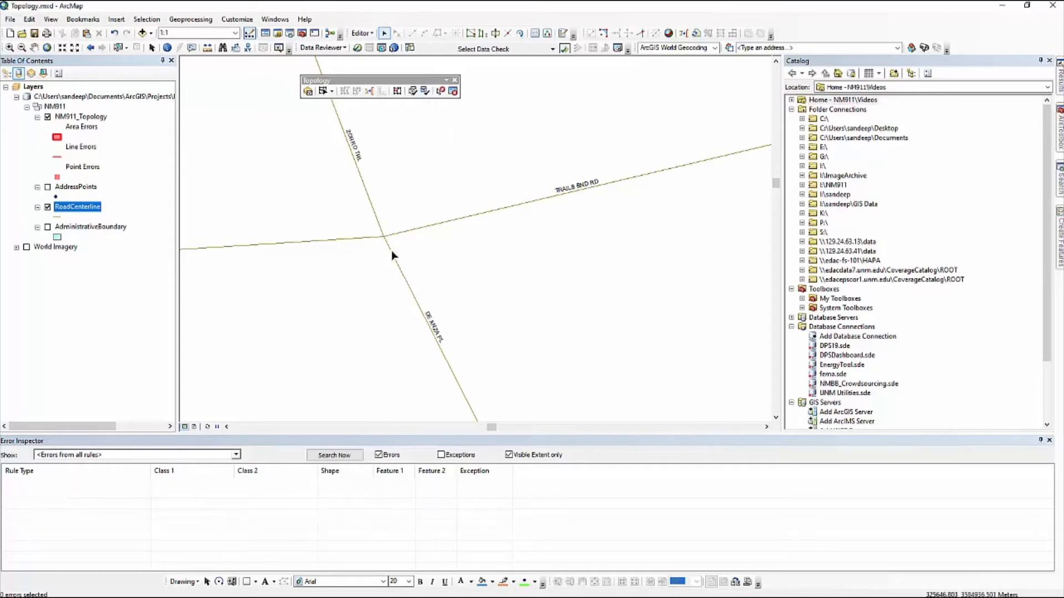
scroll(512, 221, up, 3)
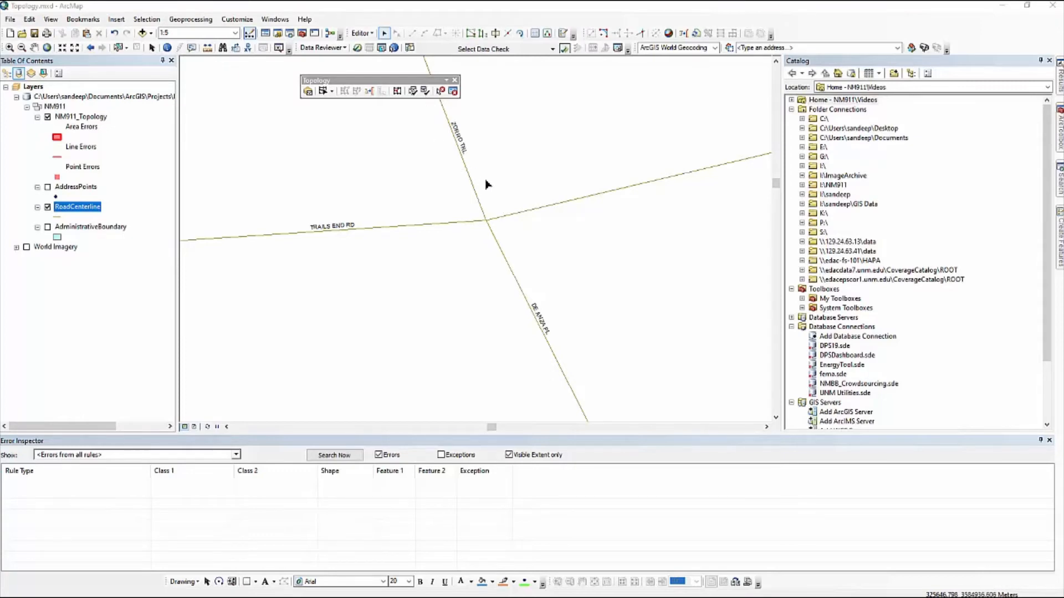
Step: Go to the Must Not Intersect or Touch Interior bookmark and zoom in on the Talavera Ave point errors
click(88, 22)
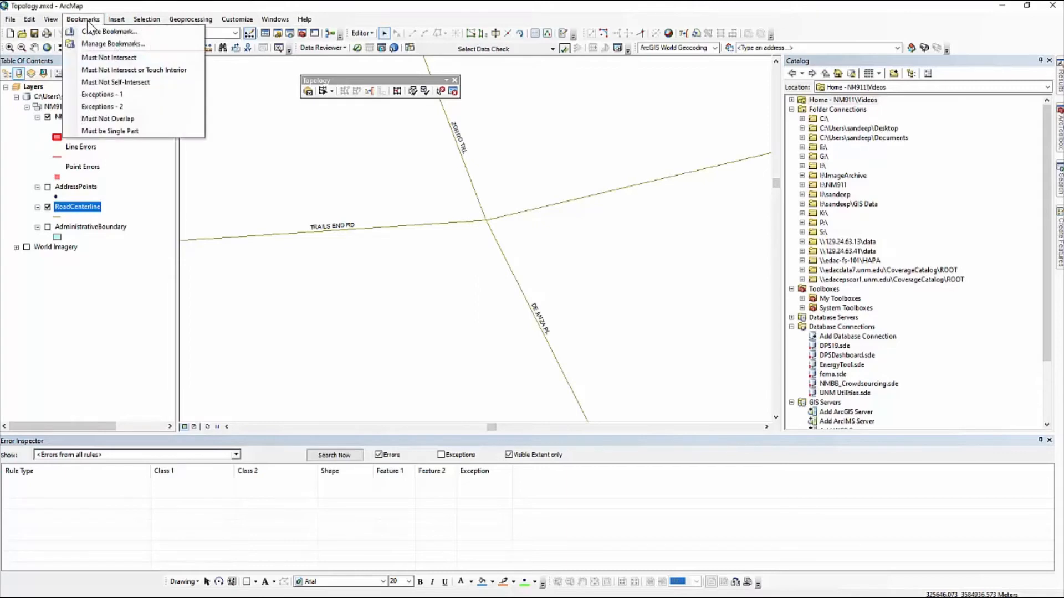
click(116, 71)
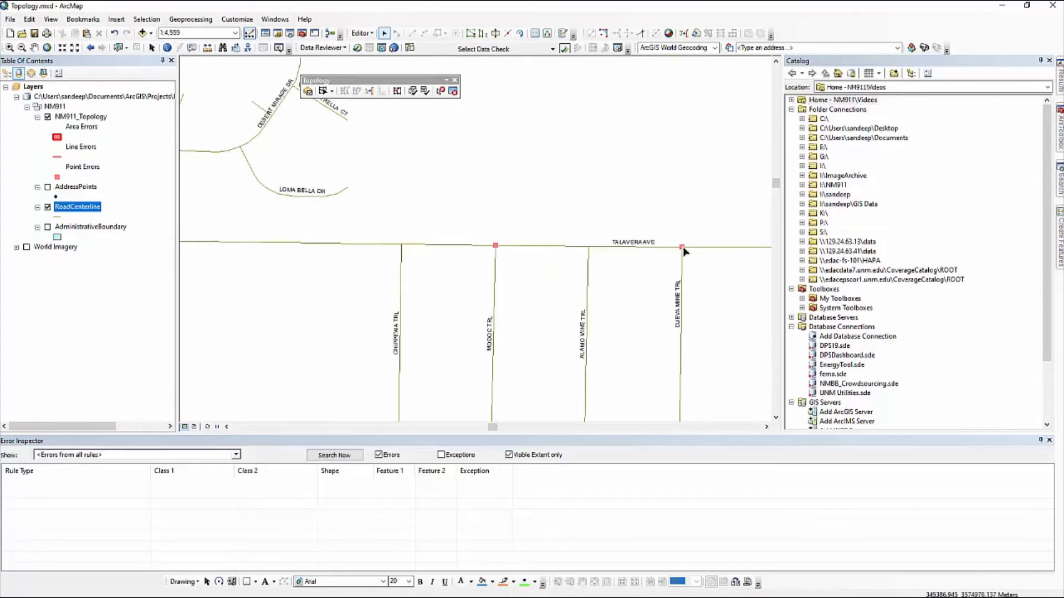
scroll(540, 269, up, 1)
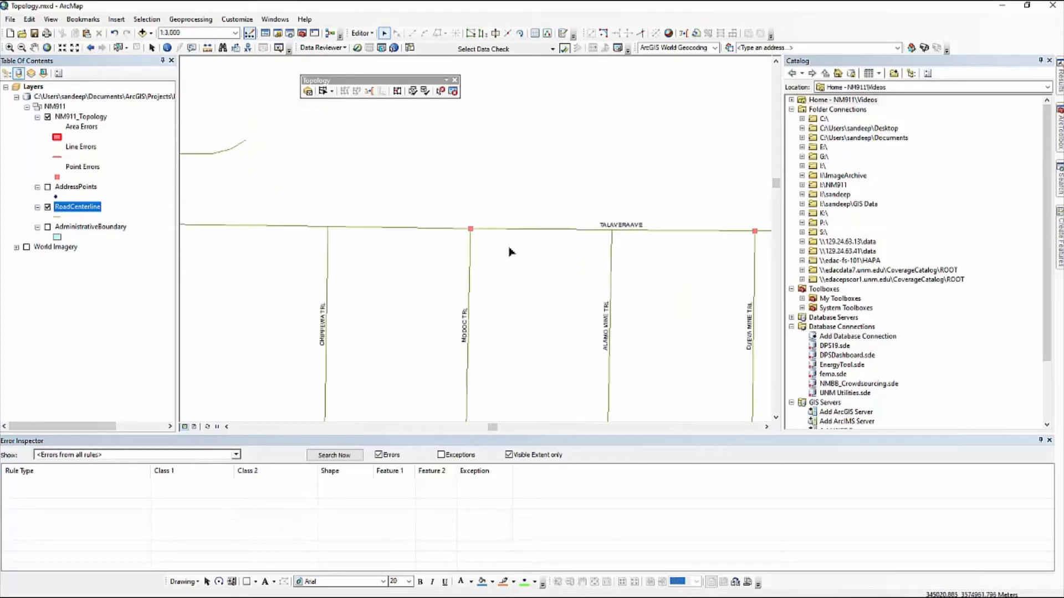
Step: Split the Talavera Ave centerline between Chippewa Trl and Alamo Mine Trl at Modoc Trl, check both halves and clear the selection
click(511, 252)
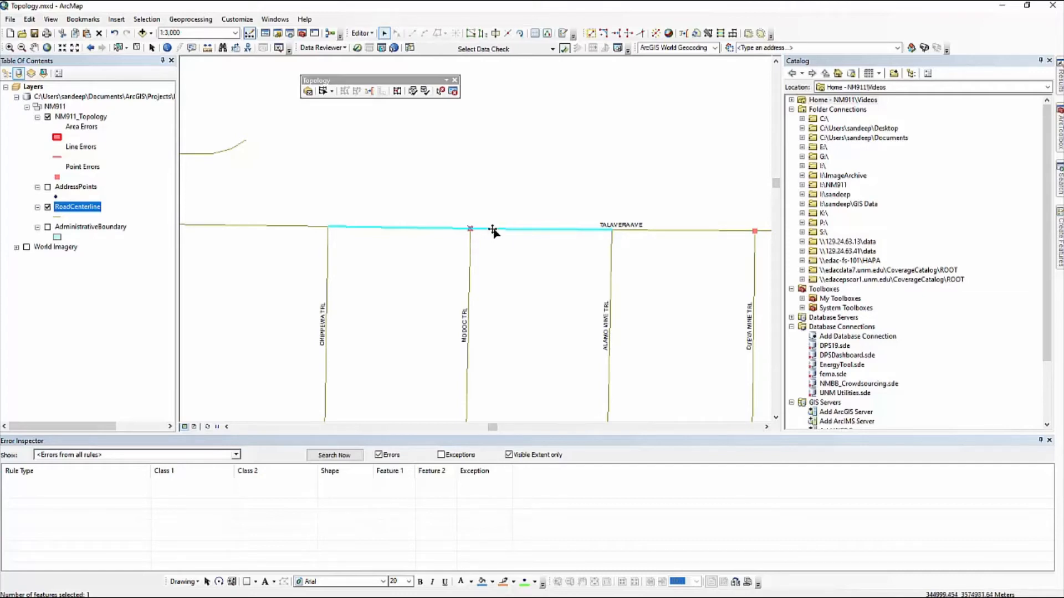
click(508, 37)
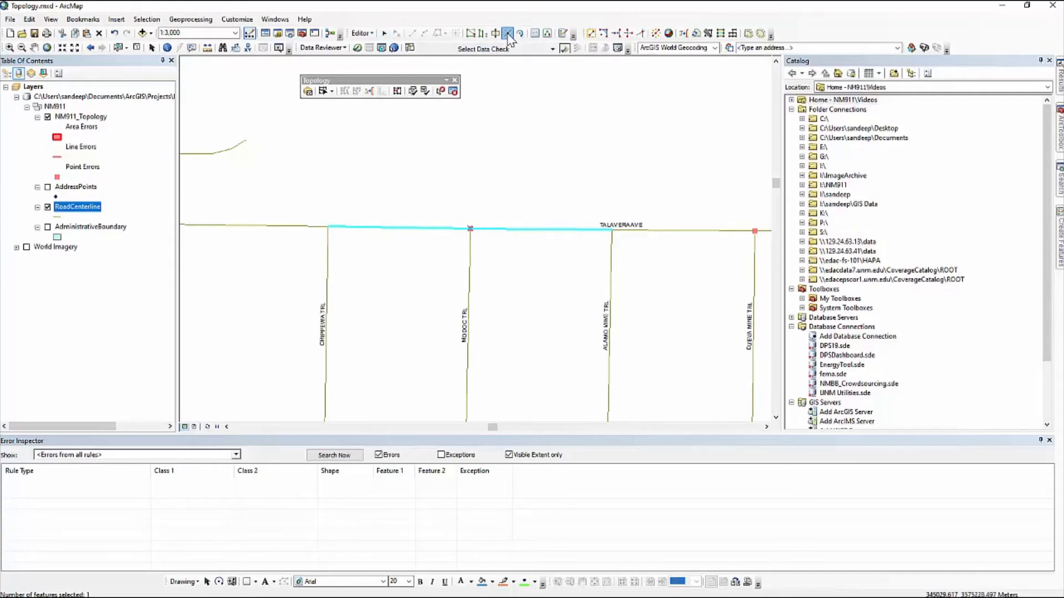
click(470, 228)
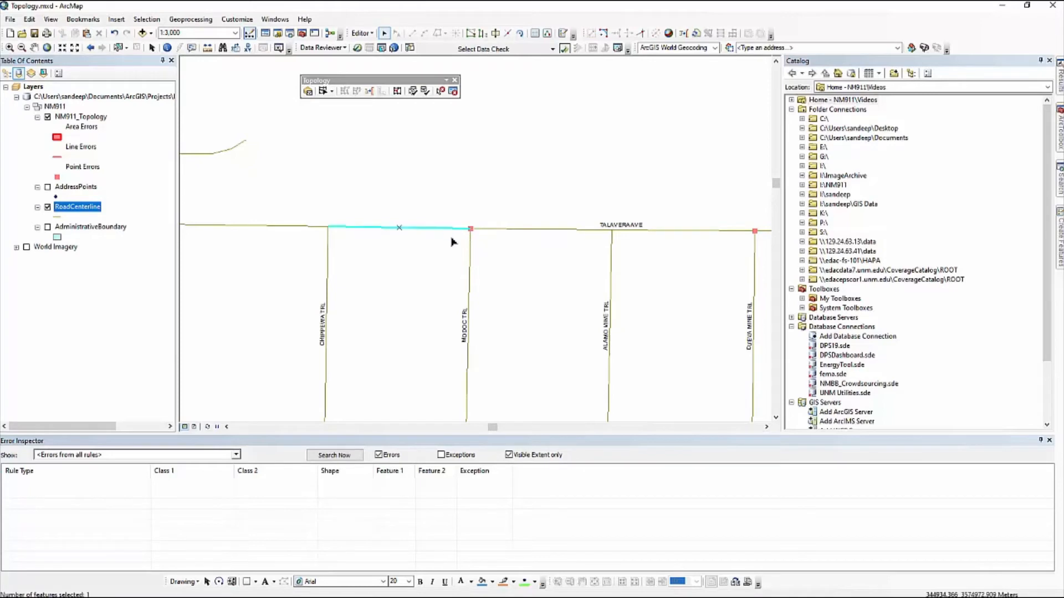
click(495, 230)
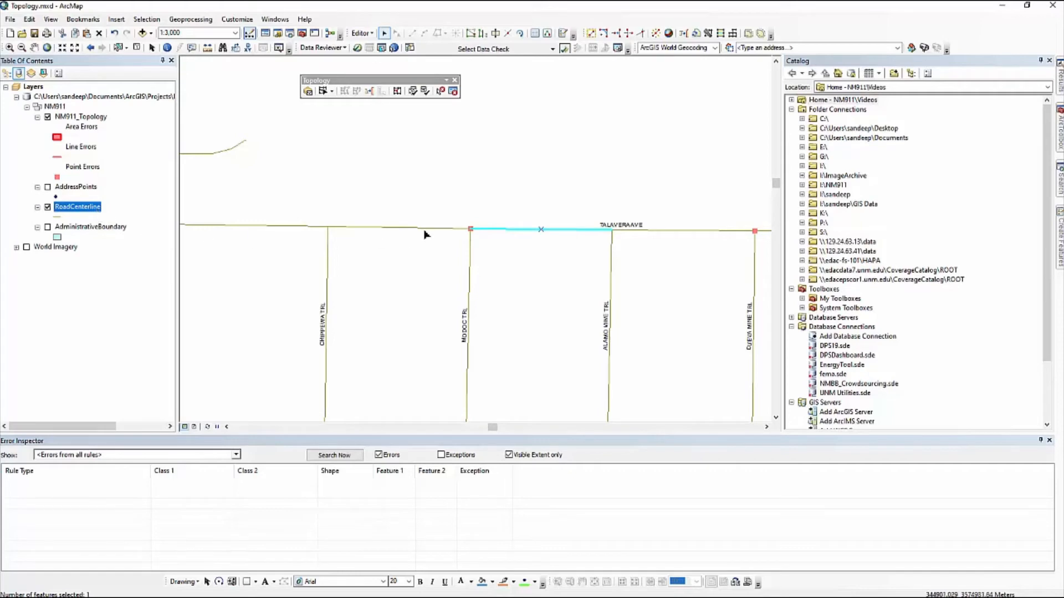
click(435, 261)
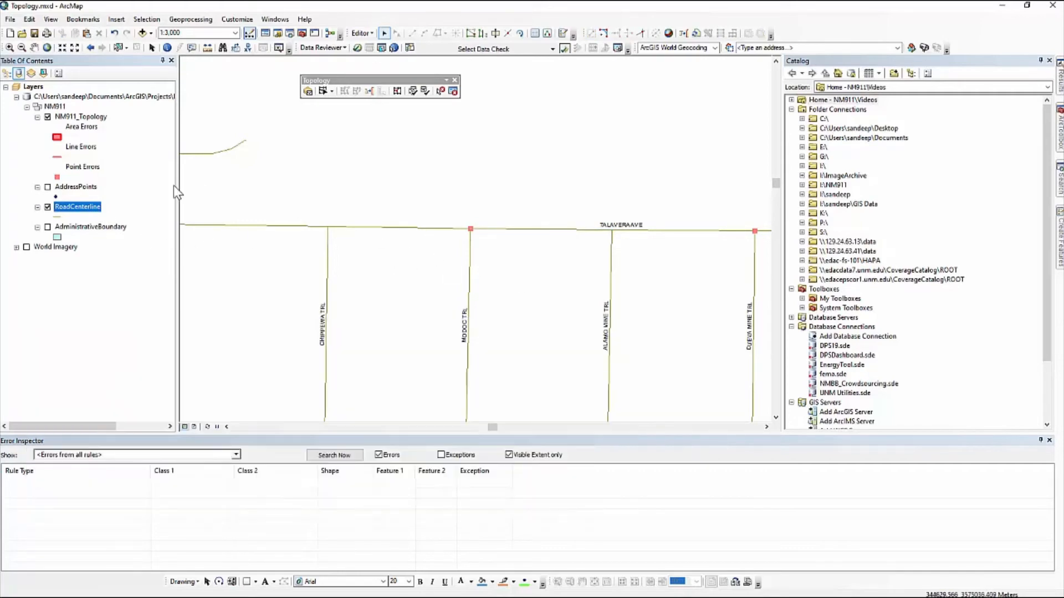
Step: Open the RoadCenterline attribute table, select both Talavera Ave halves beside Modoc Trl and show only the selected records
right_click(96, 211)
click(211, 237)
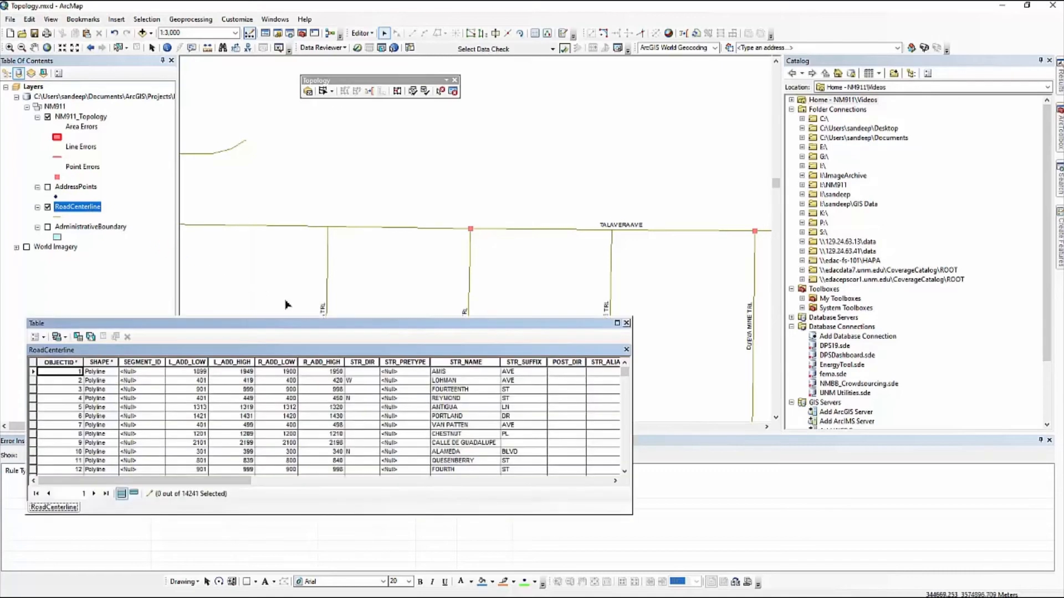
drag(323, 323, 608, 360)
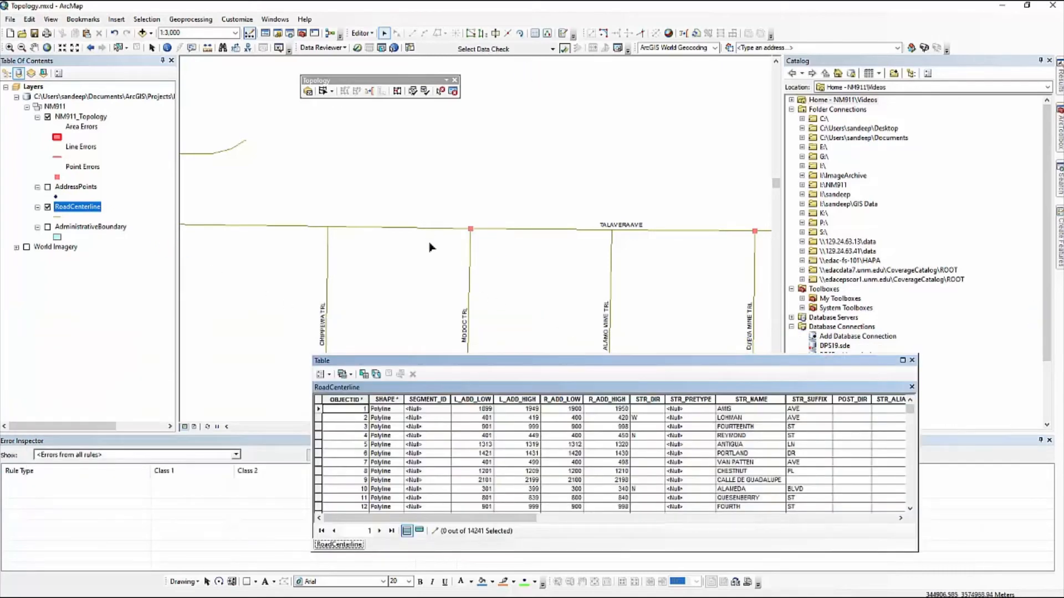
drag(432, 221, 441, 247)
drag(491, 223, 500, 240)
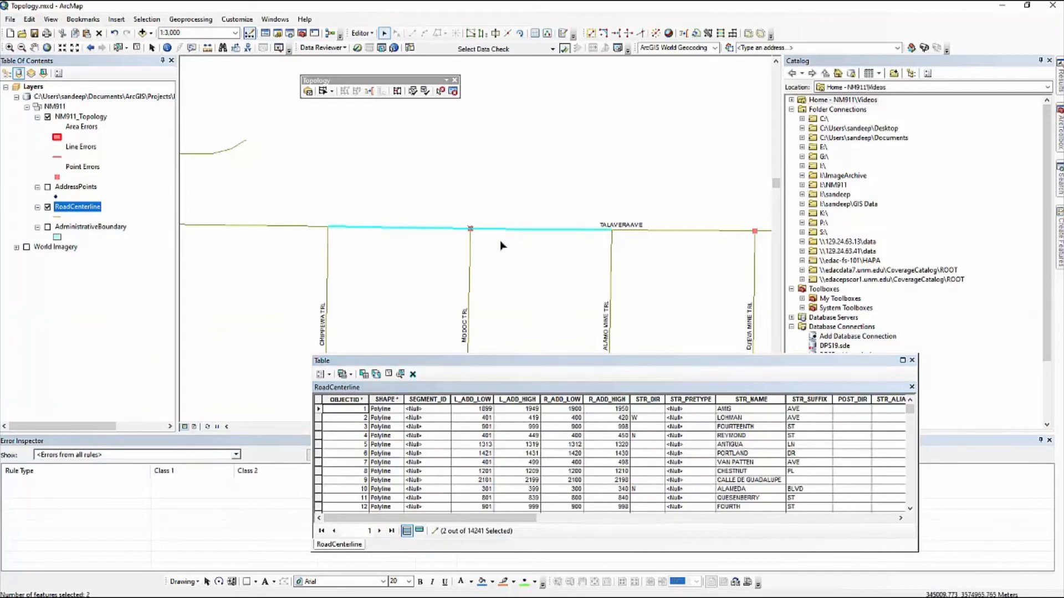
click(420, 531)
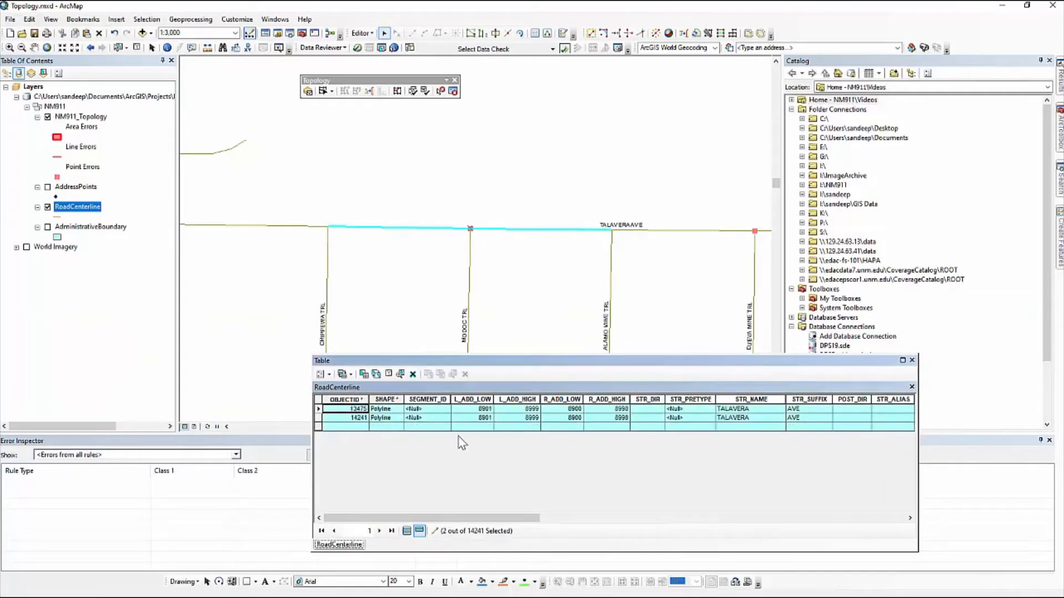
Step: Compare the address ranges of the two Talavera Ave halves with those of the adjoining segments on either side
click(320, 411)
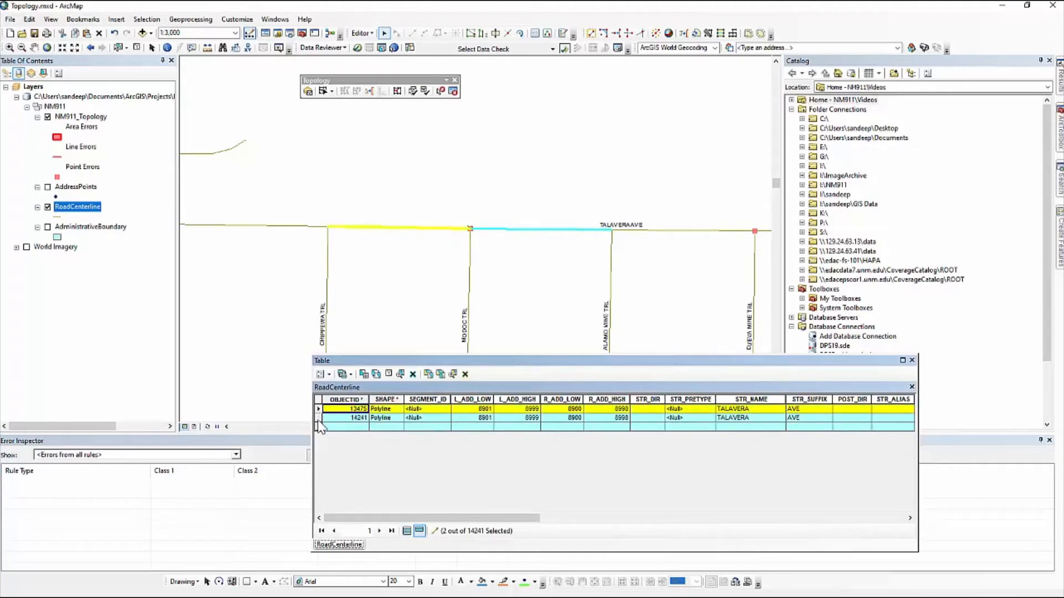
click(320, 417)
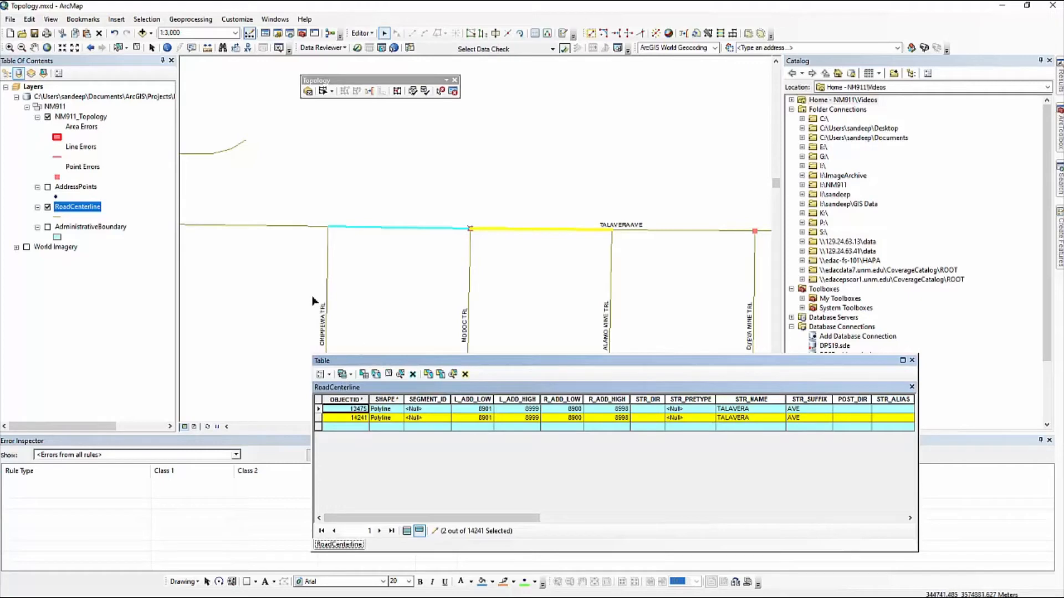
click(289, 226)
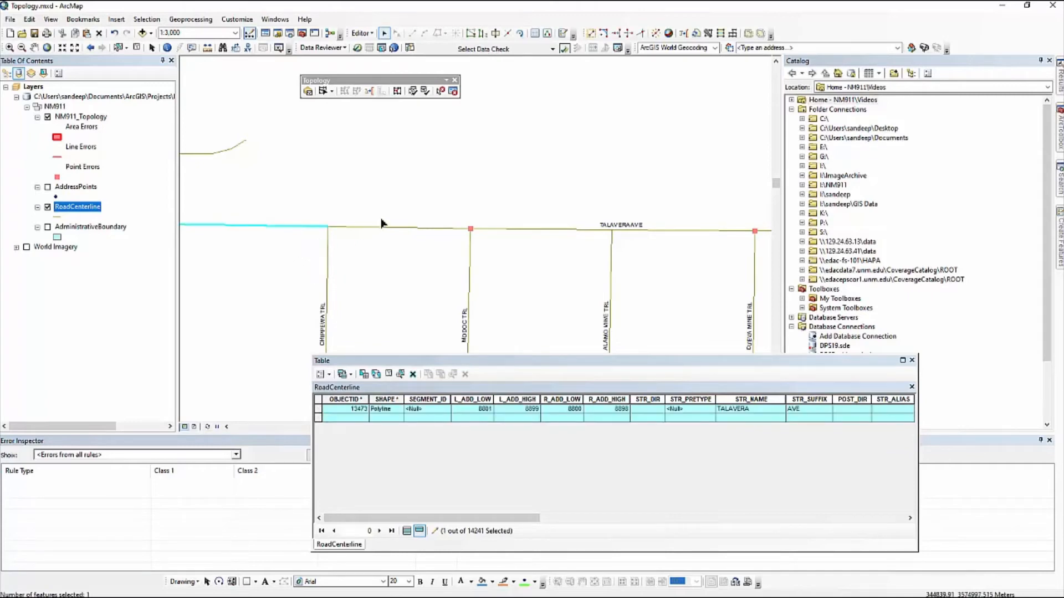
drag(381, 219, 400, 249)
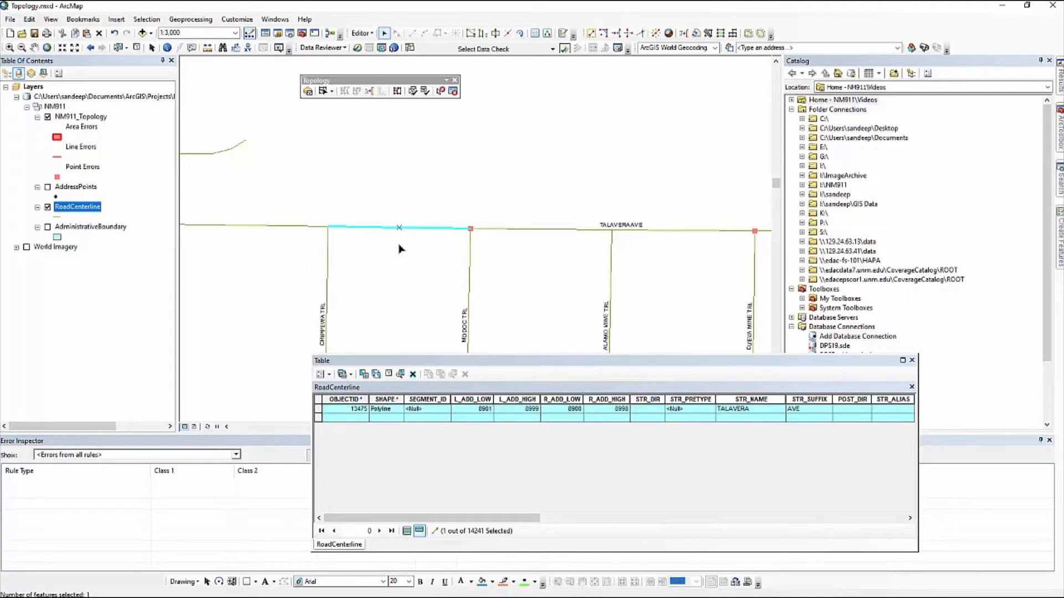
click(568, 230)
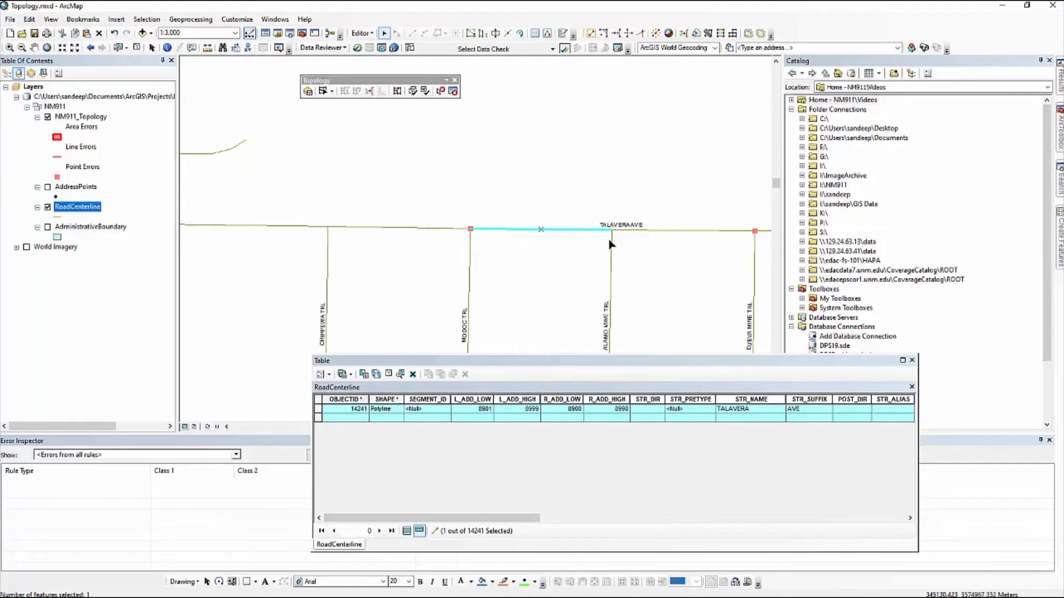
click(666, 229)
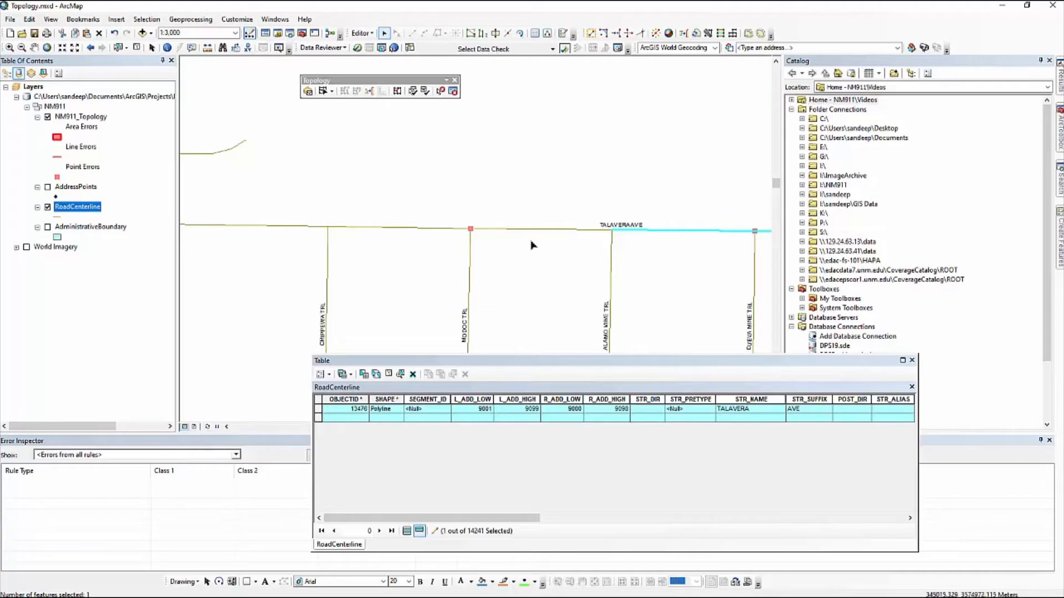
Step: Reselect both Talavera Ave halves and set the western half's L_ADD_HIGH to 8949 and R_ADD_HIGH to 8948
click(519, 230)
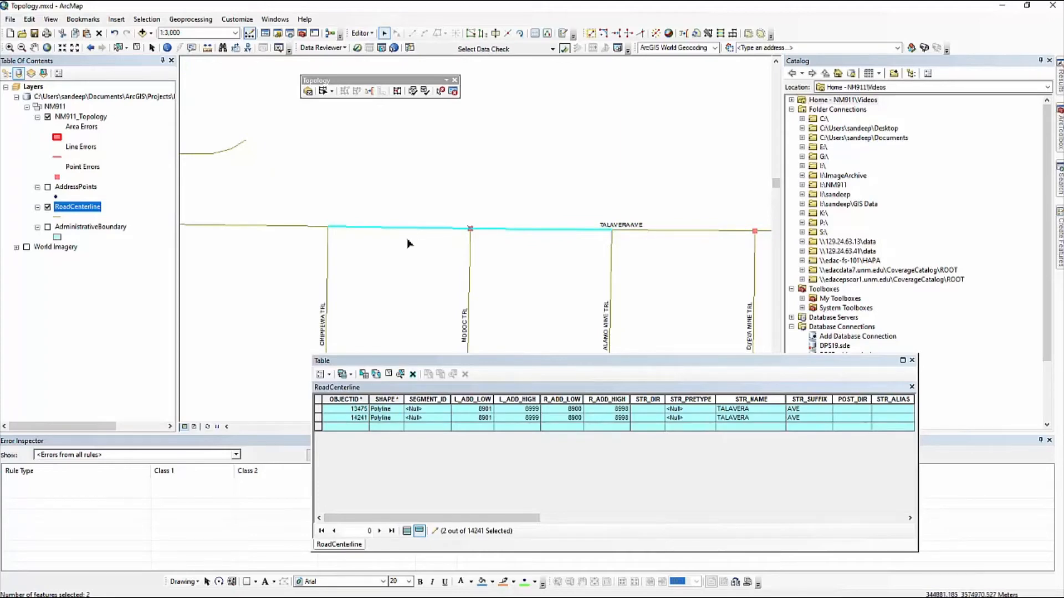
click(318, 409)
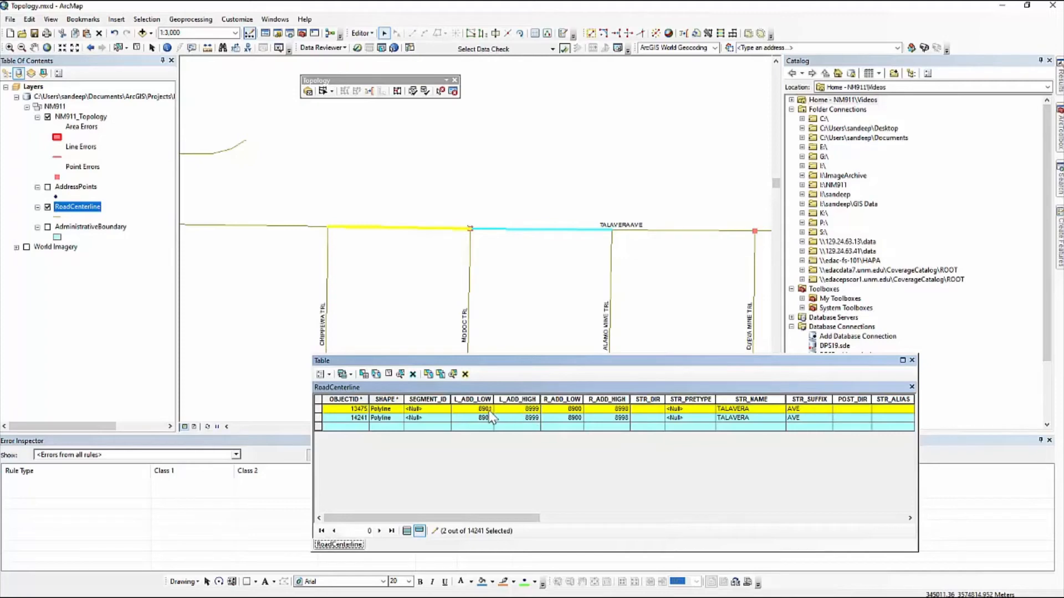
click(506, 410)
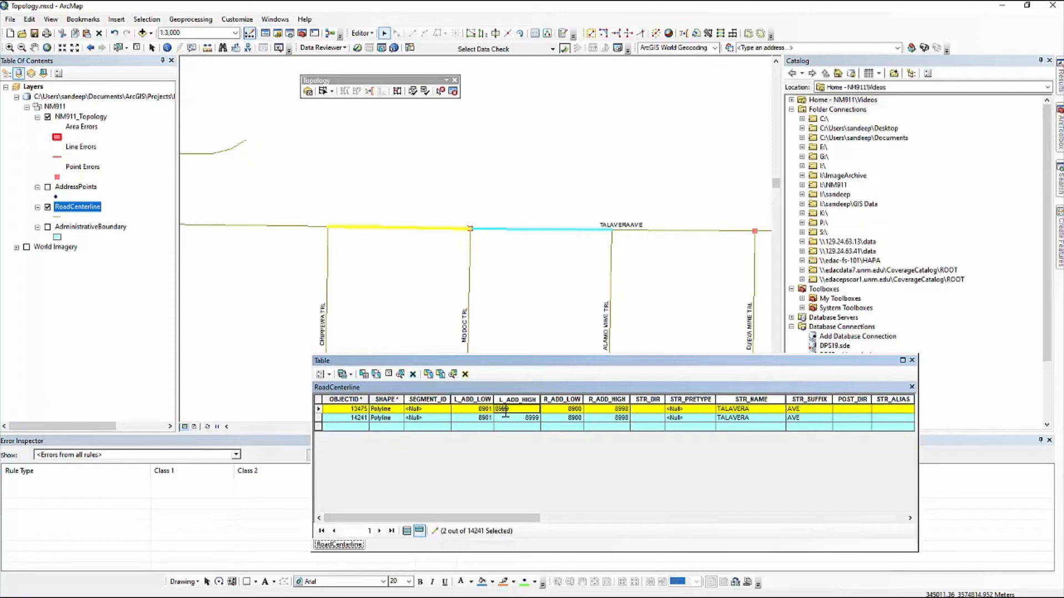
drag(503, 410, 506, 410)
text(4)
click(560, 412)
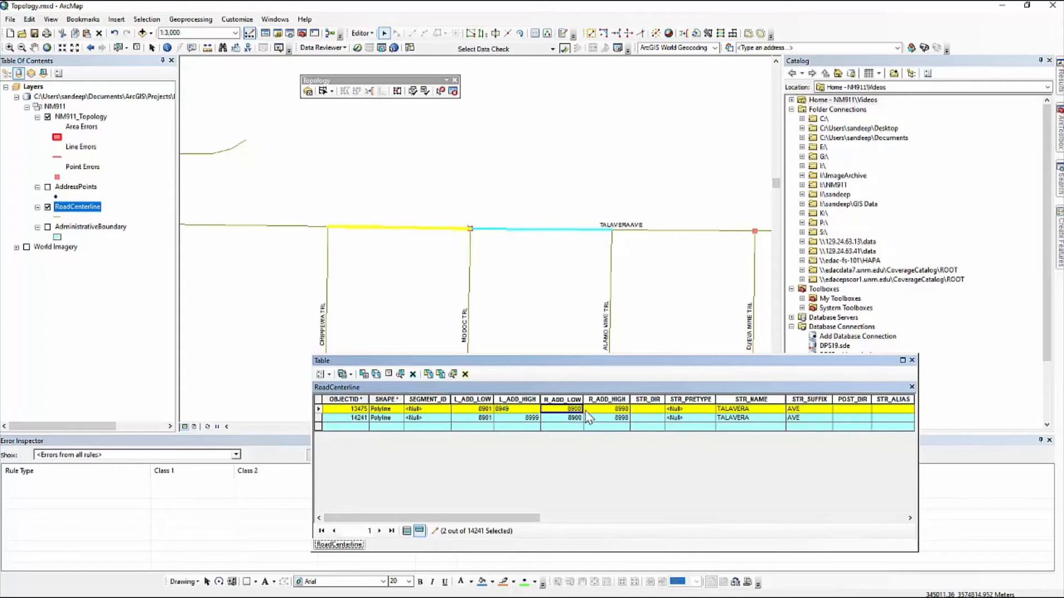
click(622, 412)
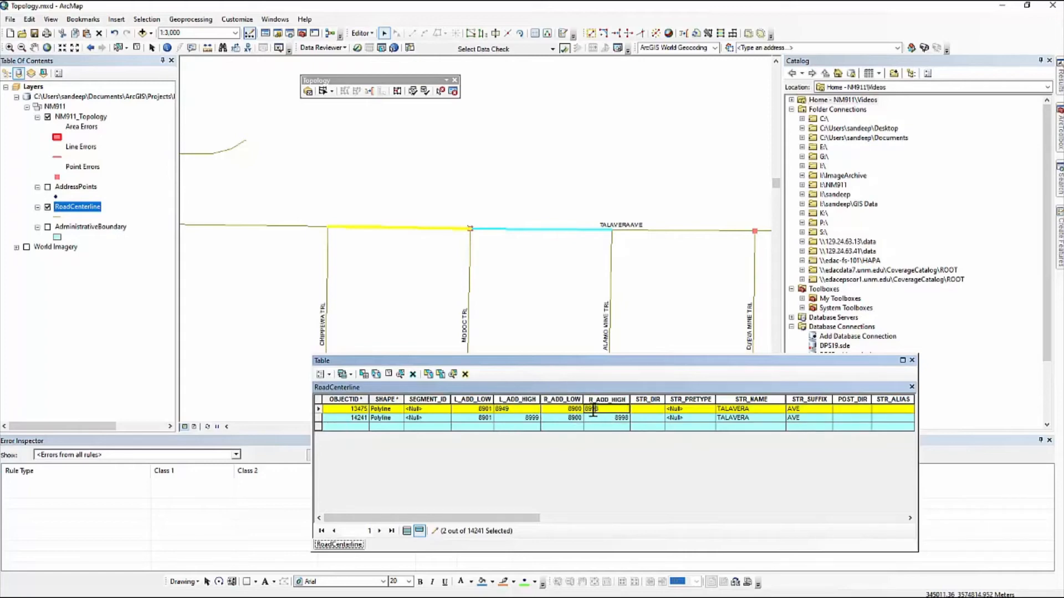
text(4)
Step: Set the eastern Talavera Ave half's L_ADD_LOW to 8951 and R_ADD_LOW to 8950 in the attribute table
click(318, 419)
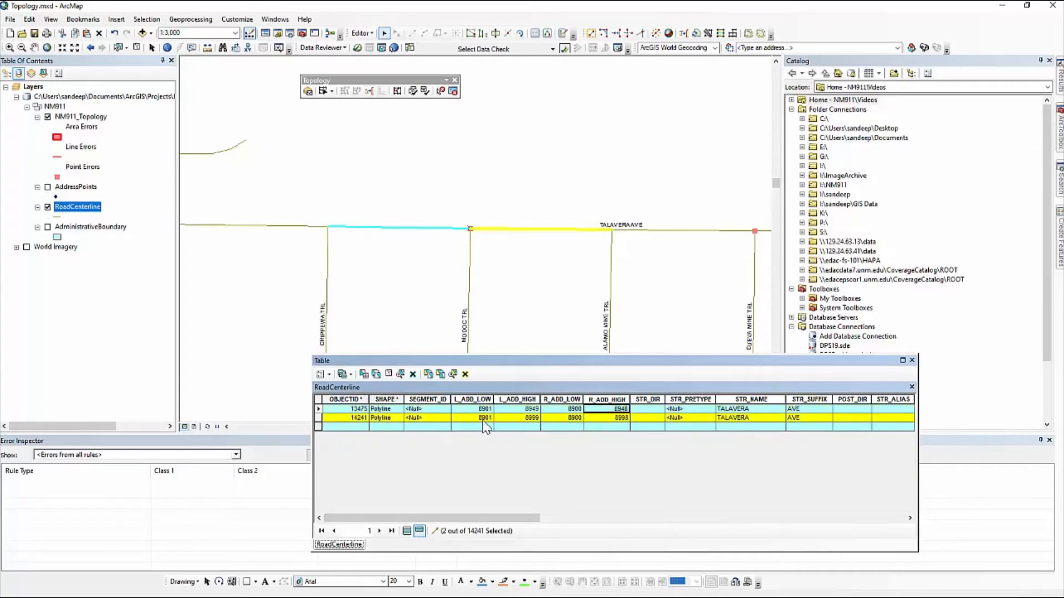
click(462, 419)
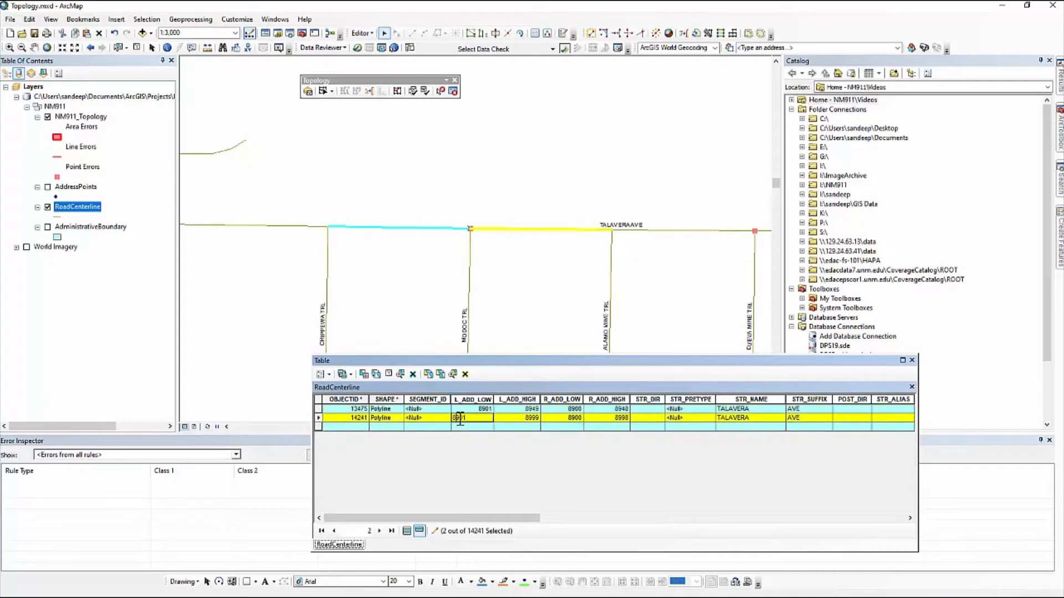
drag(459, 419, 472, 421)
text(51)
click(516, 419)
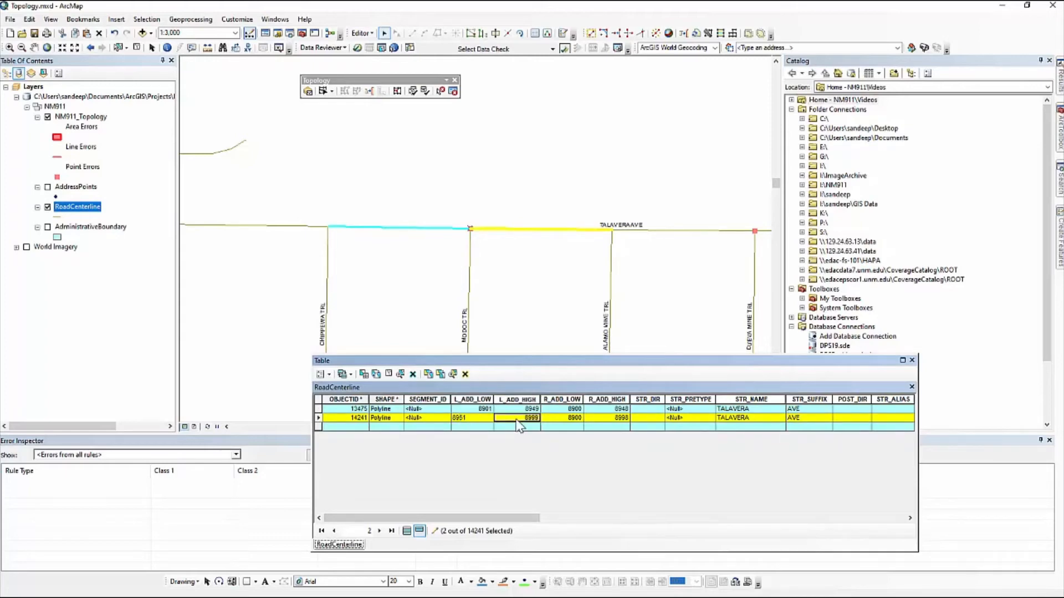
click(574, 419)
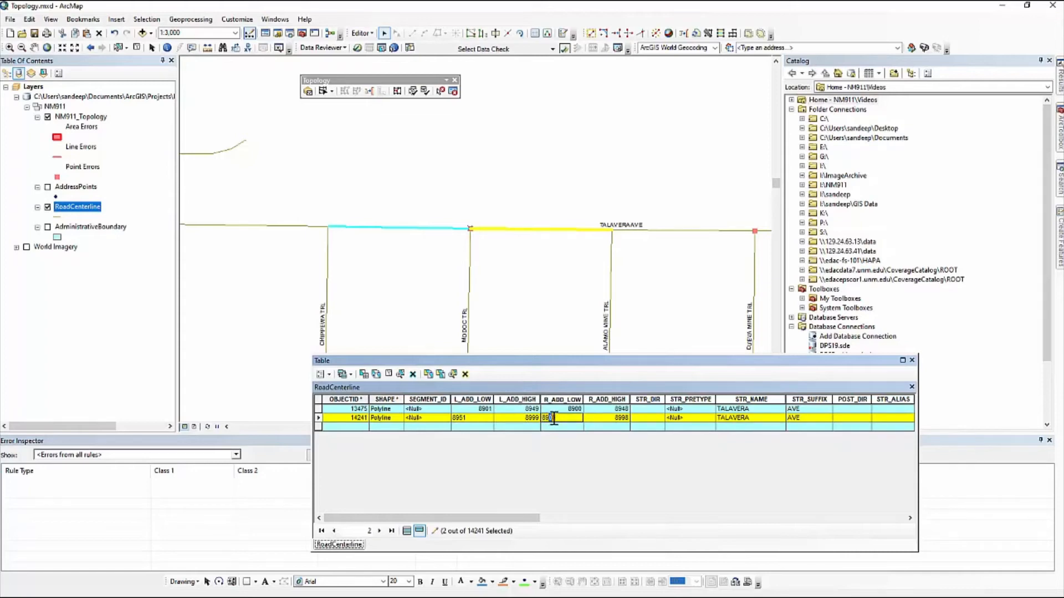
click(601, 420)
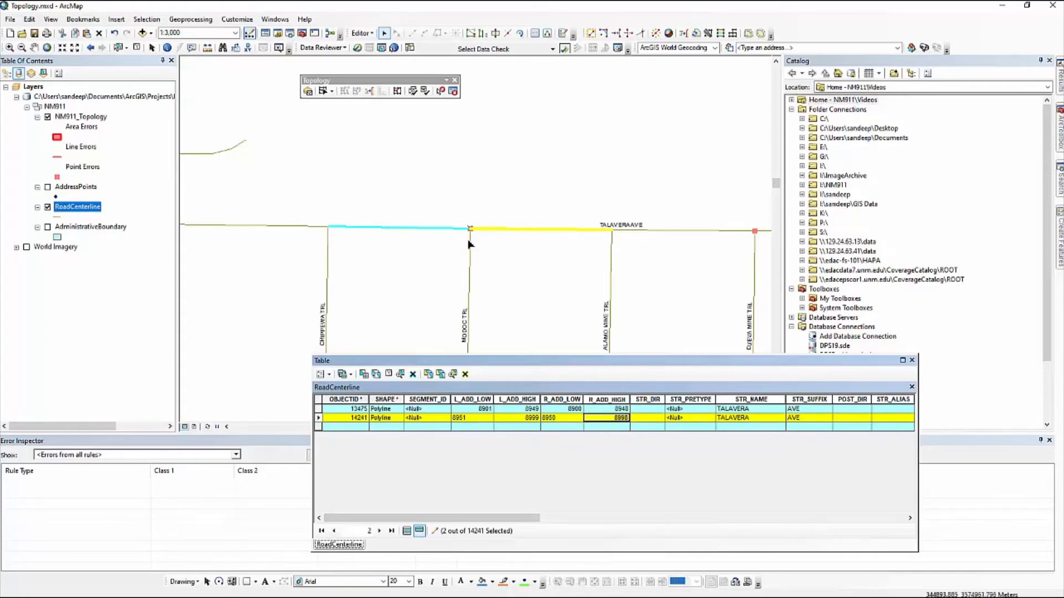
Step: Clear the selection, validate the topology in the current extent around Modoc Trl and save the edits
click(492, 250)
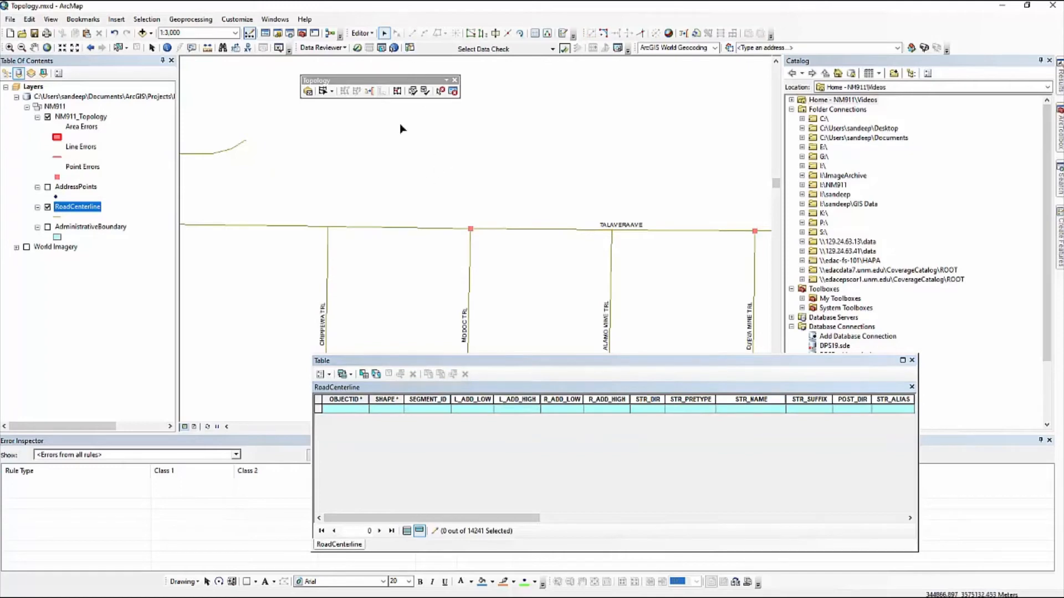
click(425, 91)
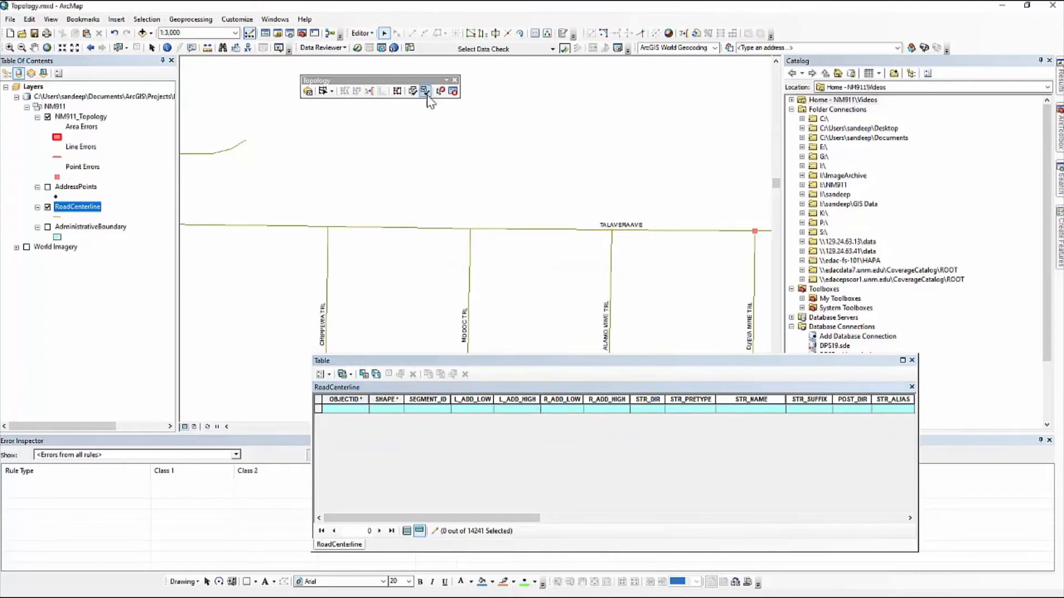
click(361, 33)
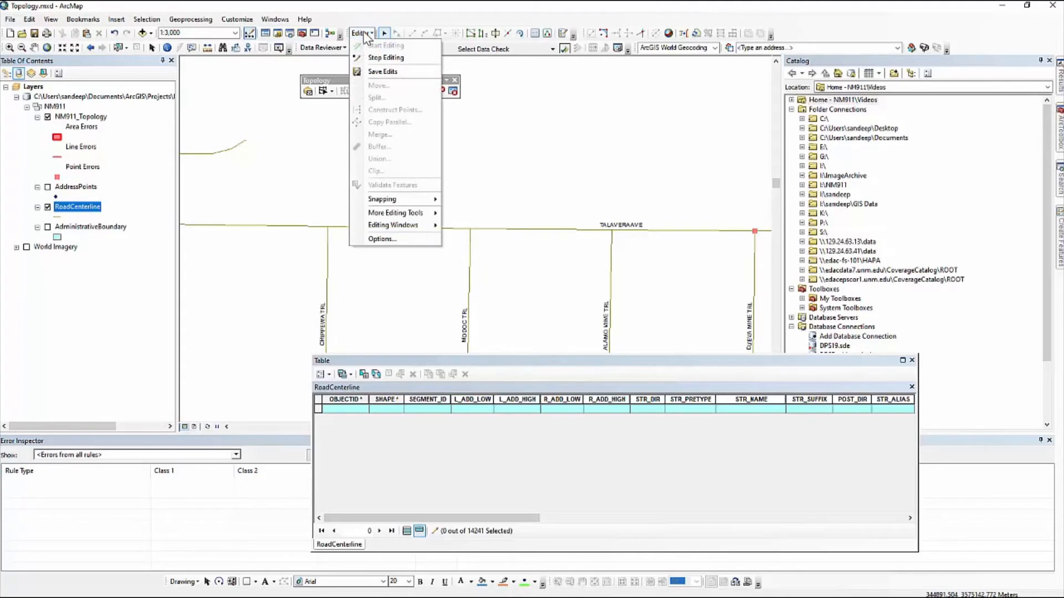
click(374, 72)
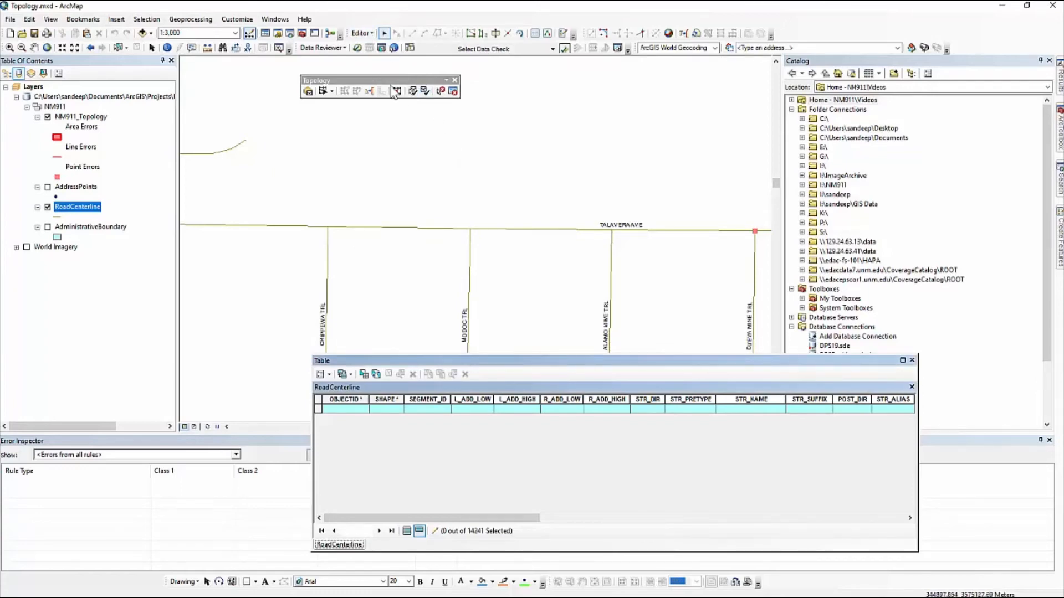
click(362, 33)
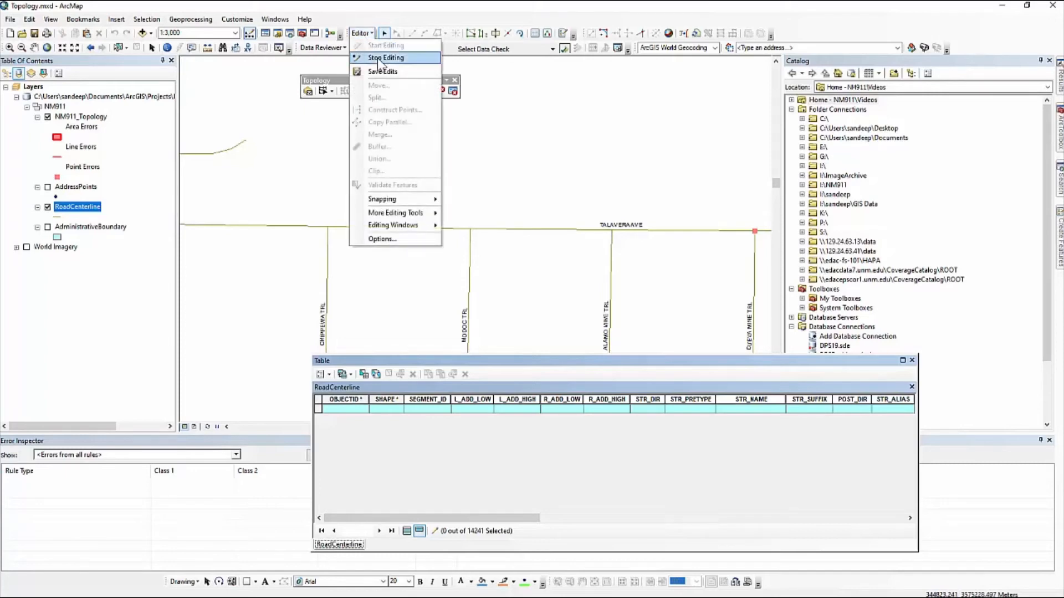
click(378, 58)
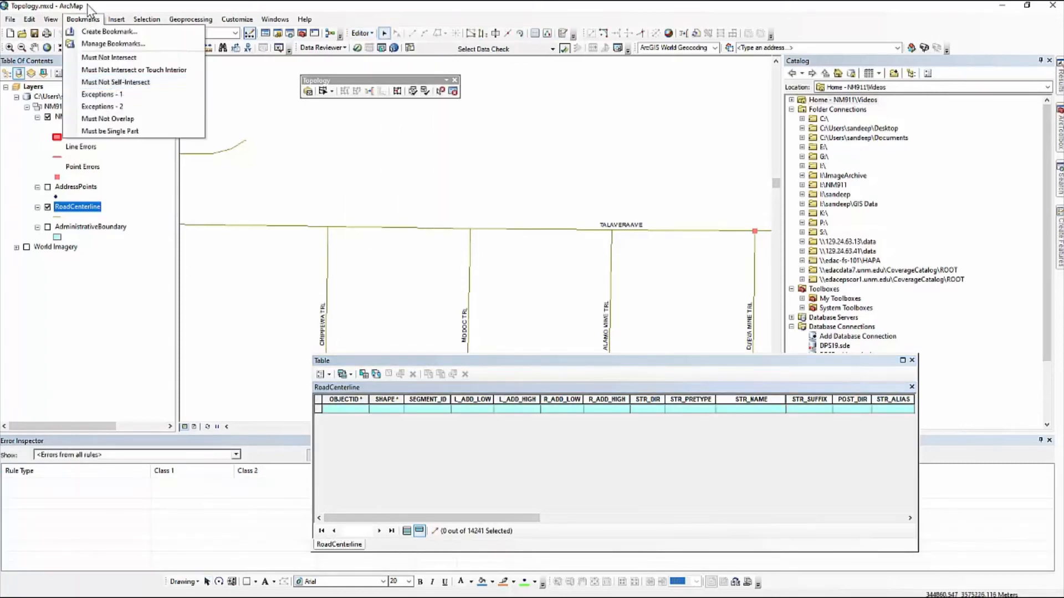
Step: Go to the Must Not Self-Intersect bookmark and examine the point error where the Research Park Cir loop closes
click(91, 21)
click(91, 21)
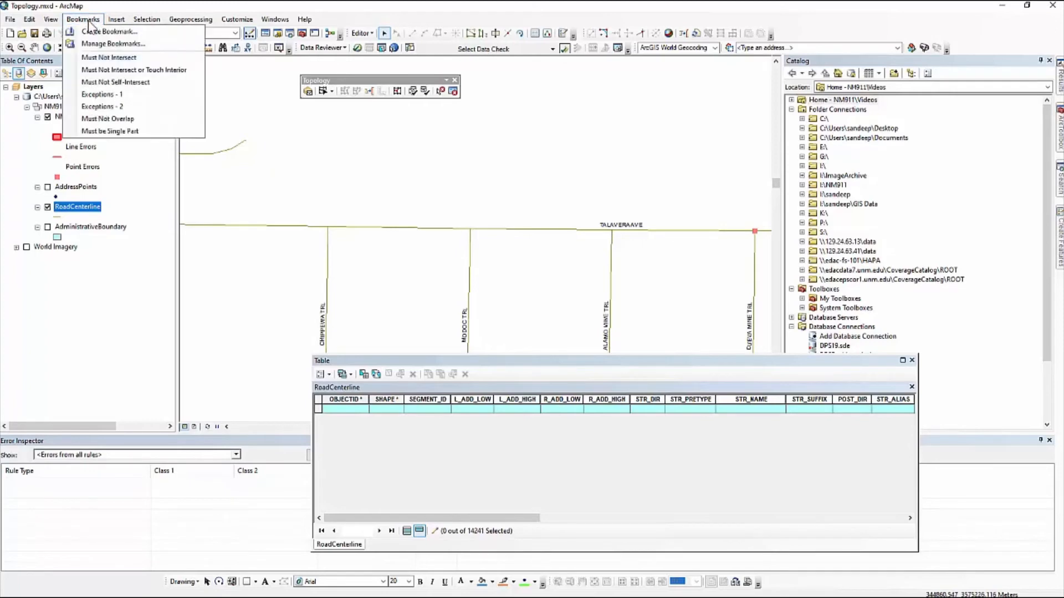
click(109, 88)
scroll(413, 166, up, 2)
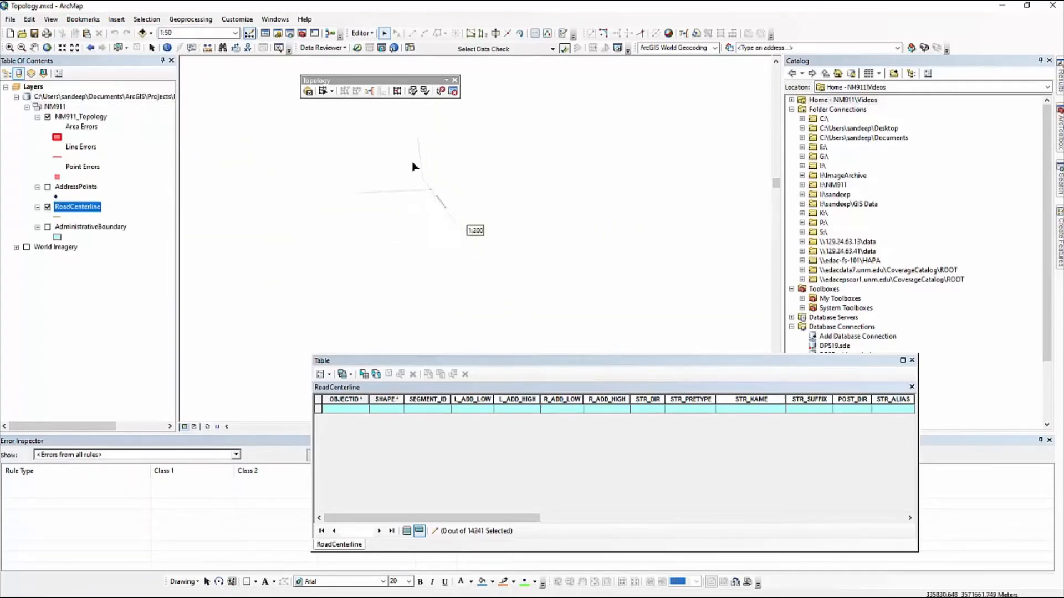
scroll(465, 266, down, 2)
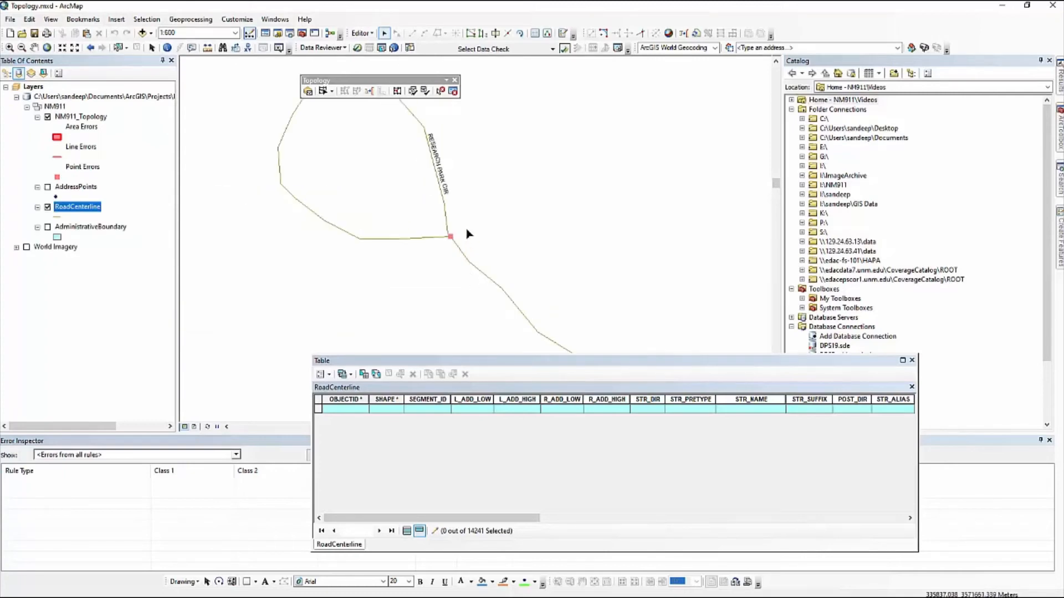
scroll(467, 231, down, 2)
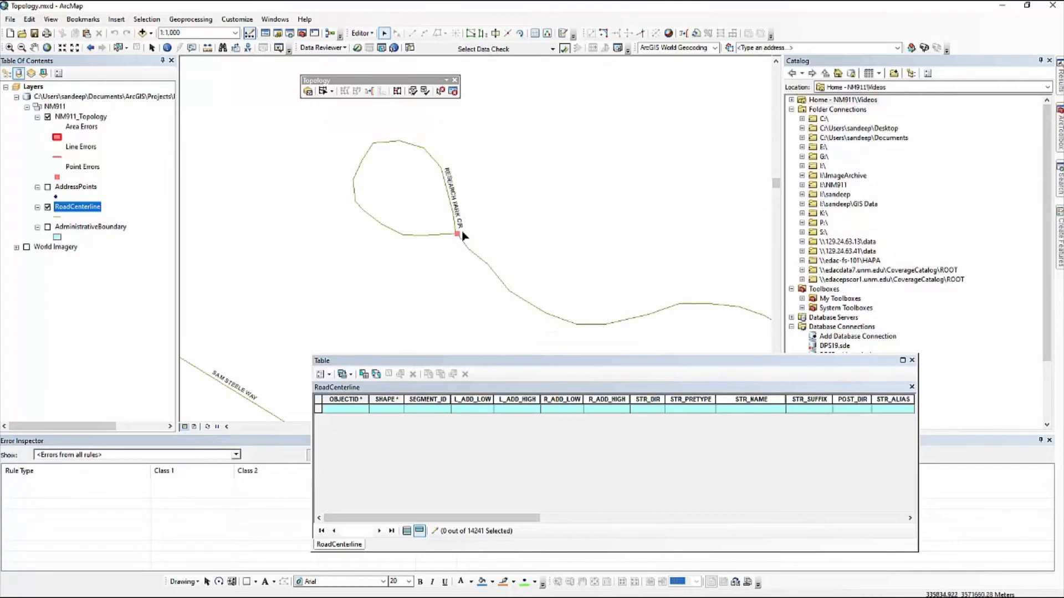
scroll(465, 236, up, 5)
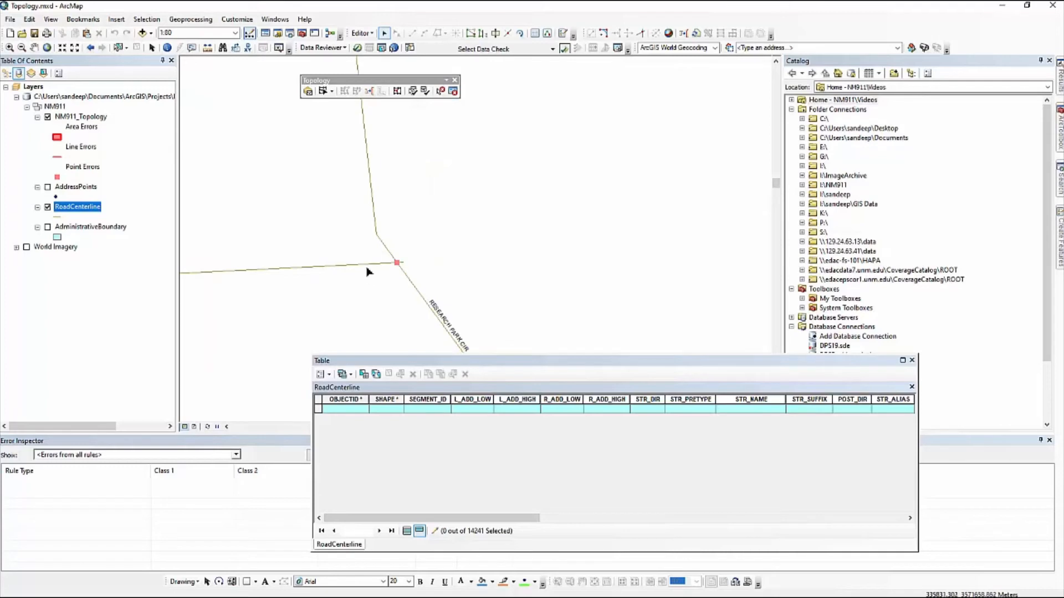
Step: Select the Research Park Cir centerline and display its vertices around the self-intersection
click(367, 268)
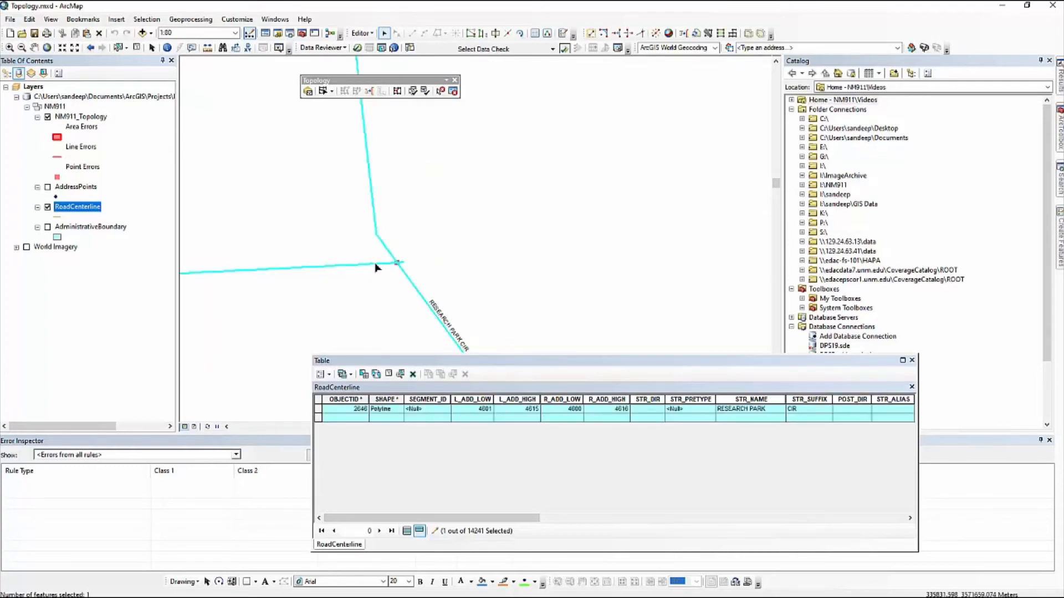
double_click(376, 268)
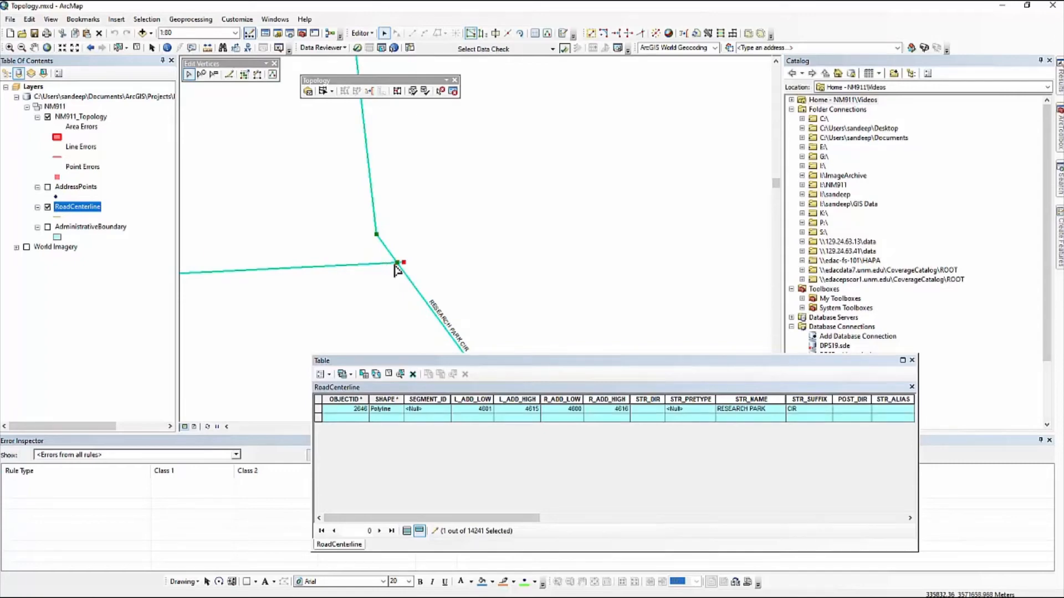
scroll(405, 271, down, 2)
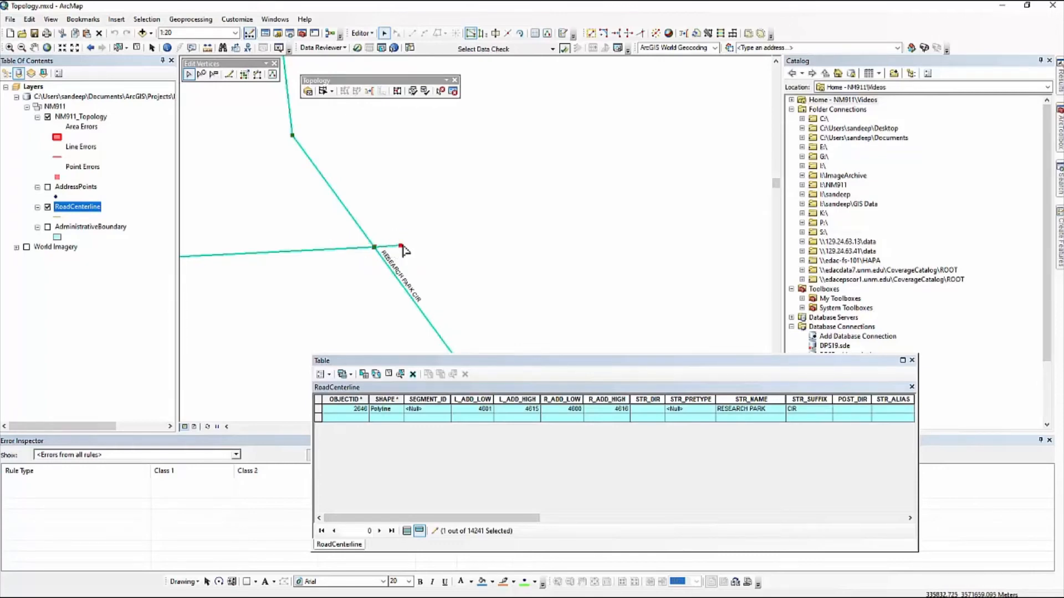
scroll(400, 251, up, 1)
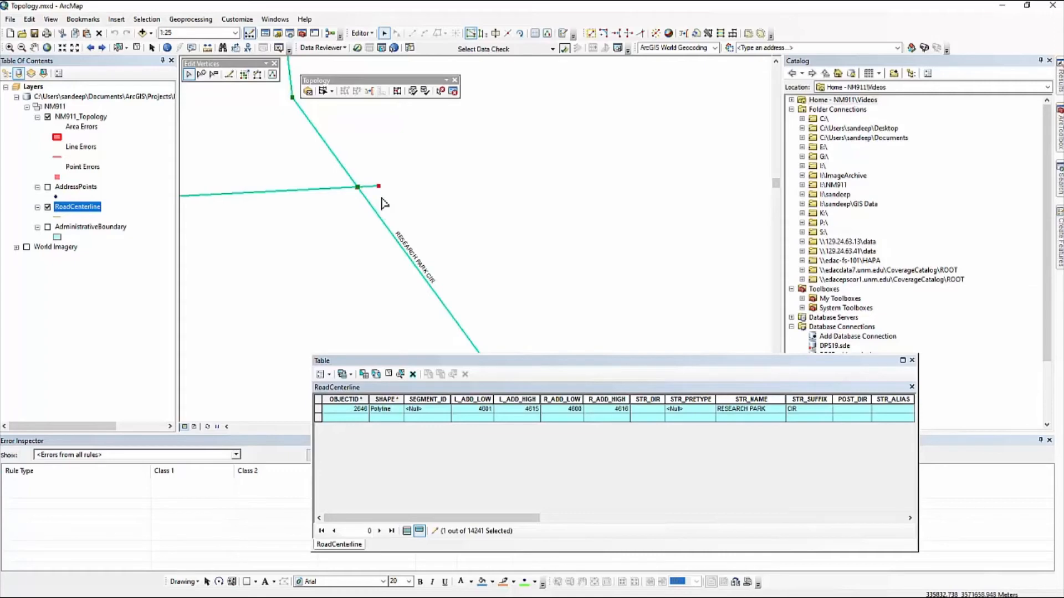
Step: Set the map scale to 1:1,000, compare Research Park Cir with World Imagery, then clear the selection and hide the imagery
click(235, 32)
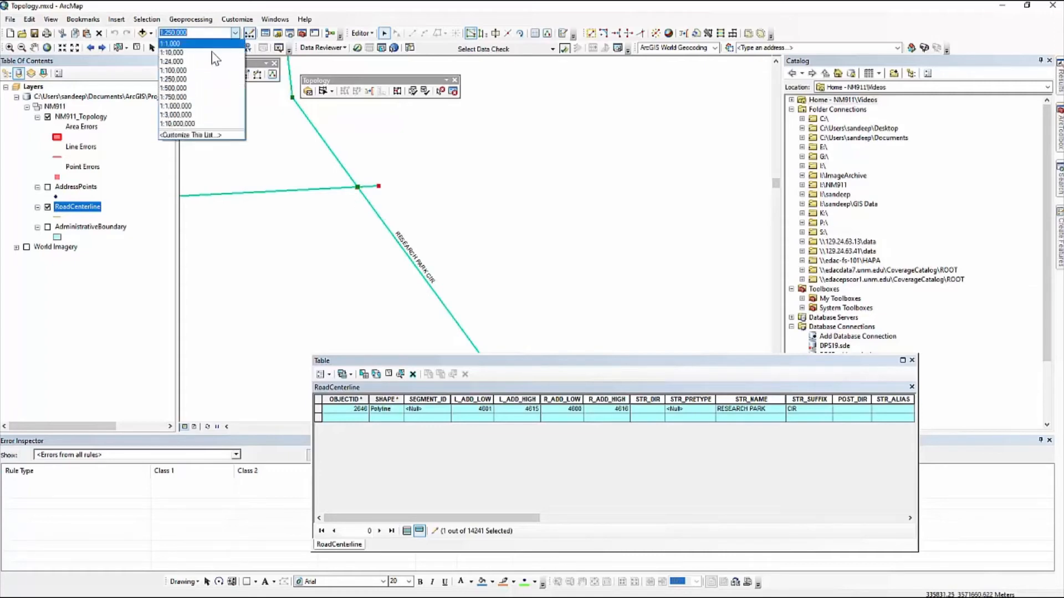
click(172, 44)
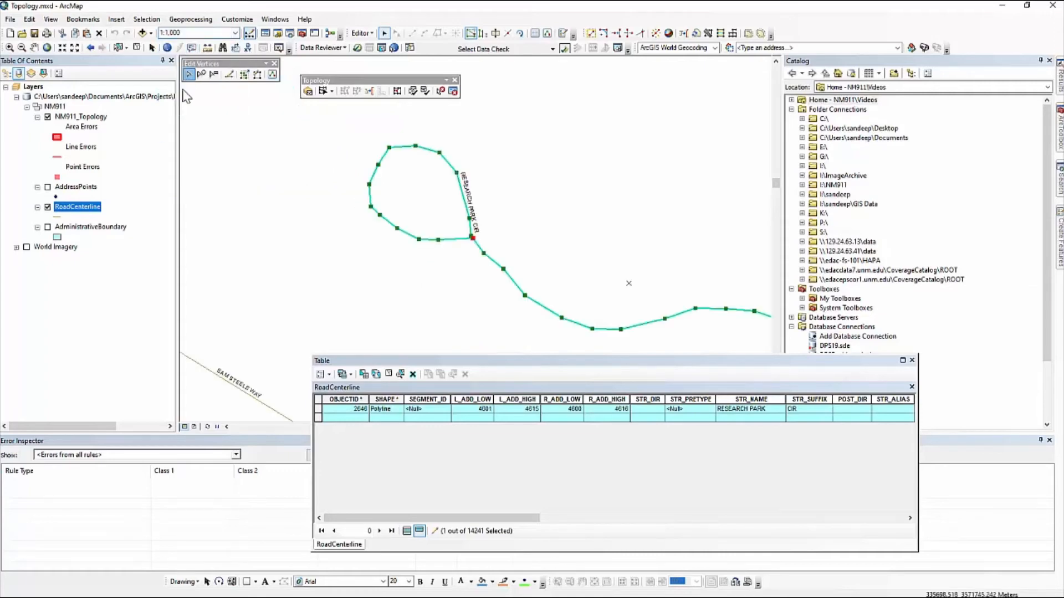
click(27, 247)
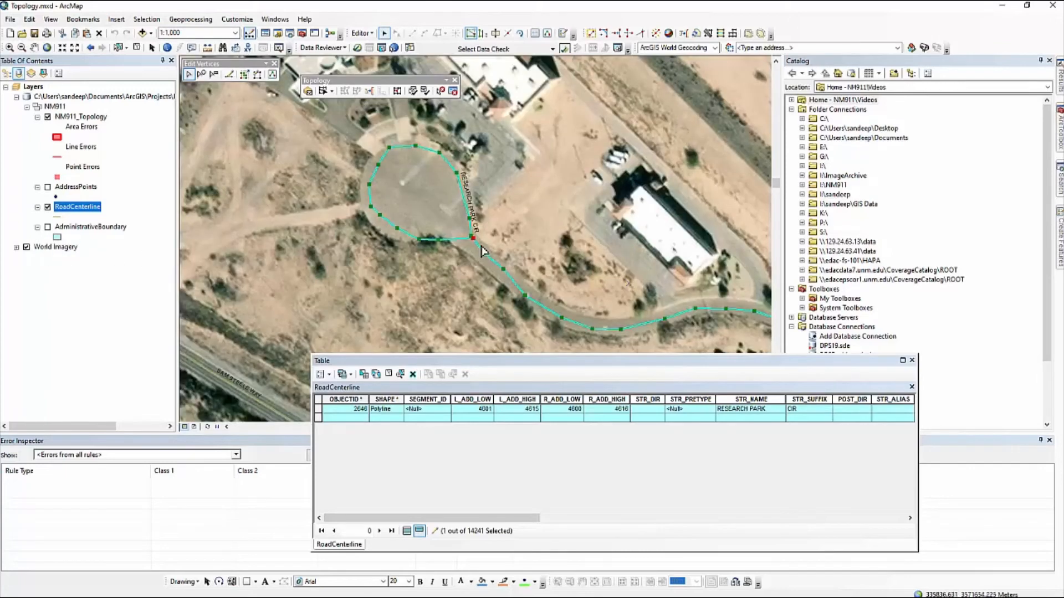
click(488, 243)
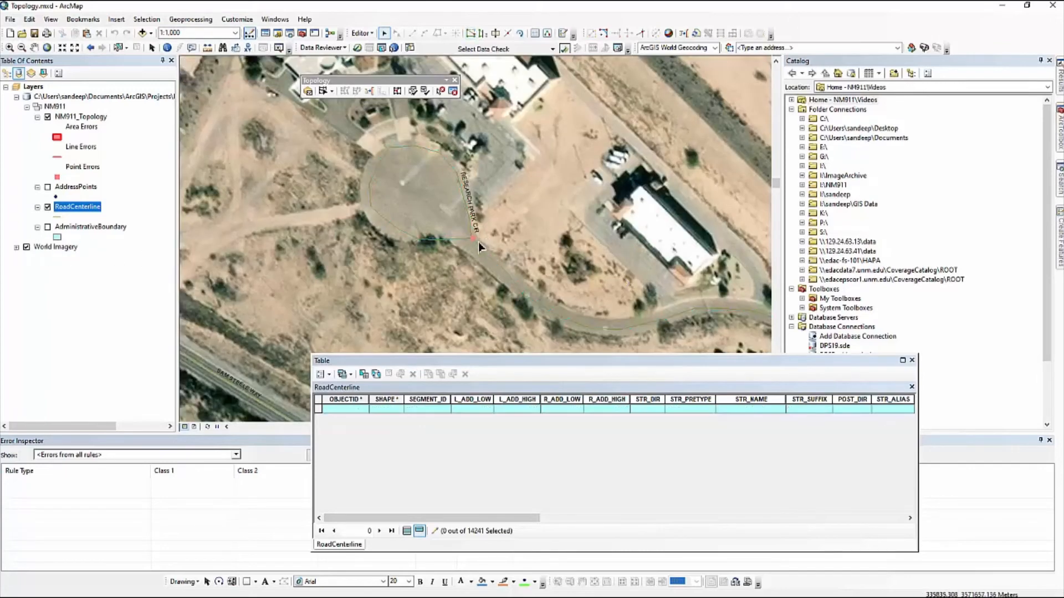
click(26, 247)
Step: Move the attribute table aside, search the visible area for topology errors and check the Must Not Self-Intersect error's location
scroll(489, 228, up, 1)
drag(441, 360, 569, 361)
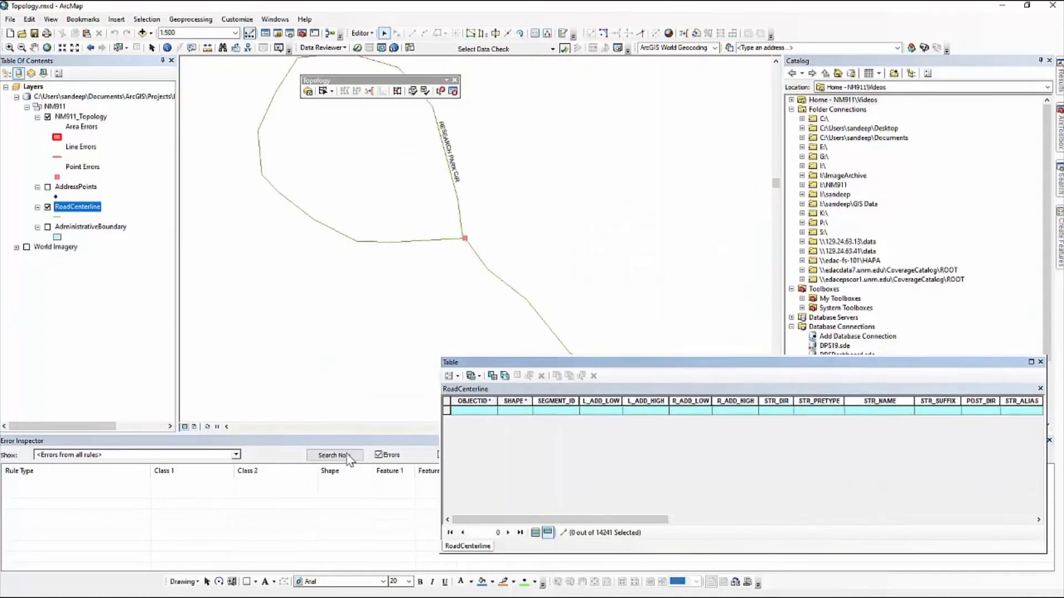
click(348, 457)
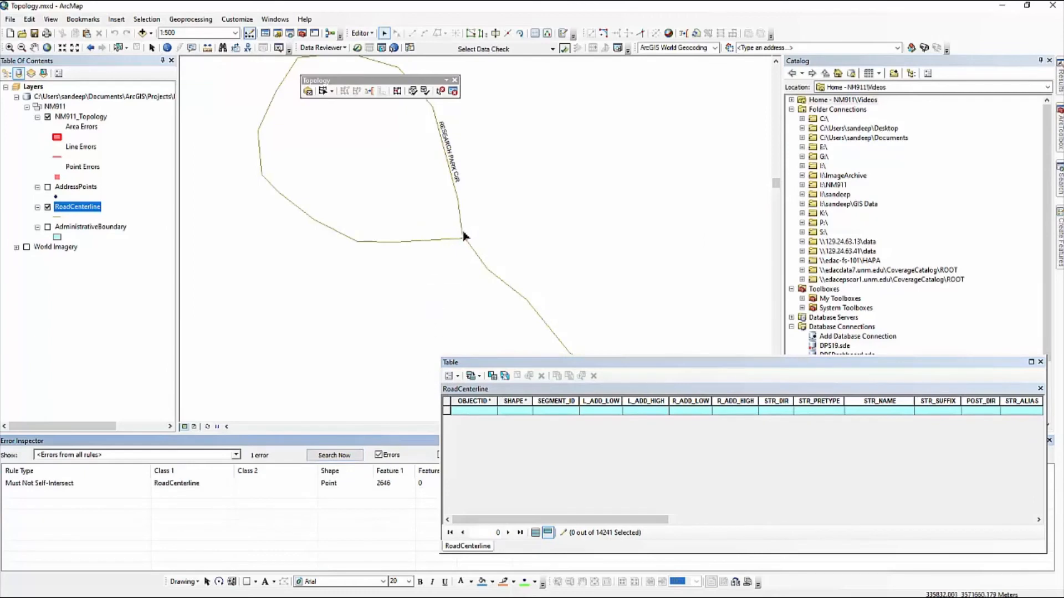
click(78, 485)
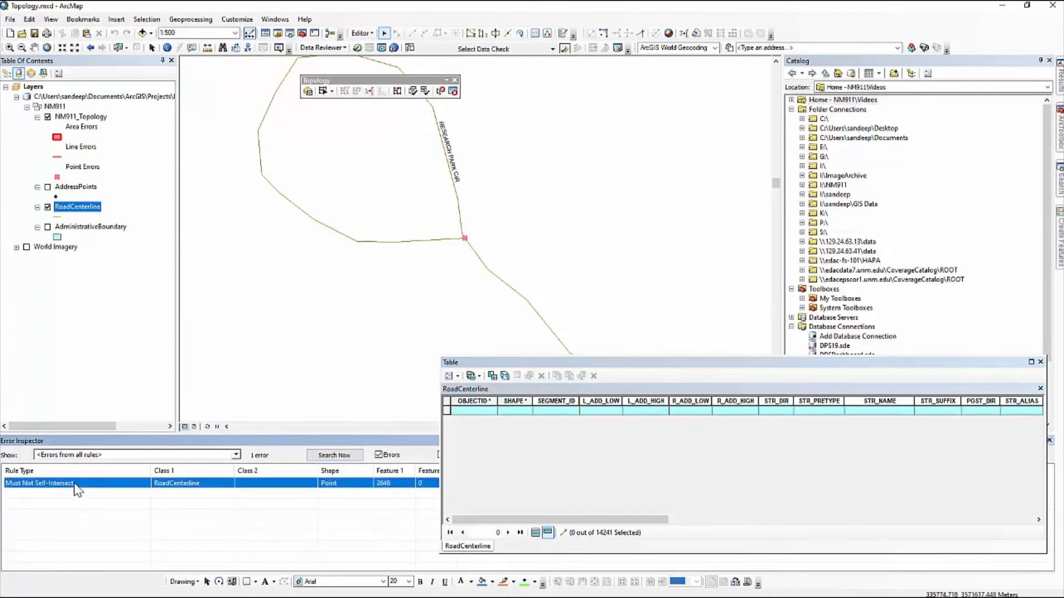
click(419, 286)
Step: Delete the overshooting end vertex of Research Park Cir so the loop ends at the intersection, and finish the vertex edit
scroll(471, 240, up, 2)
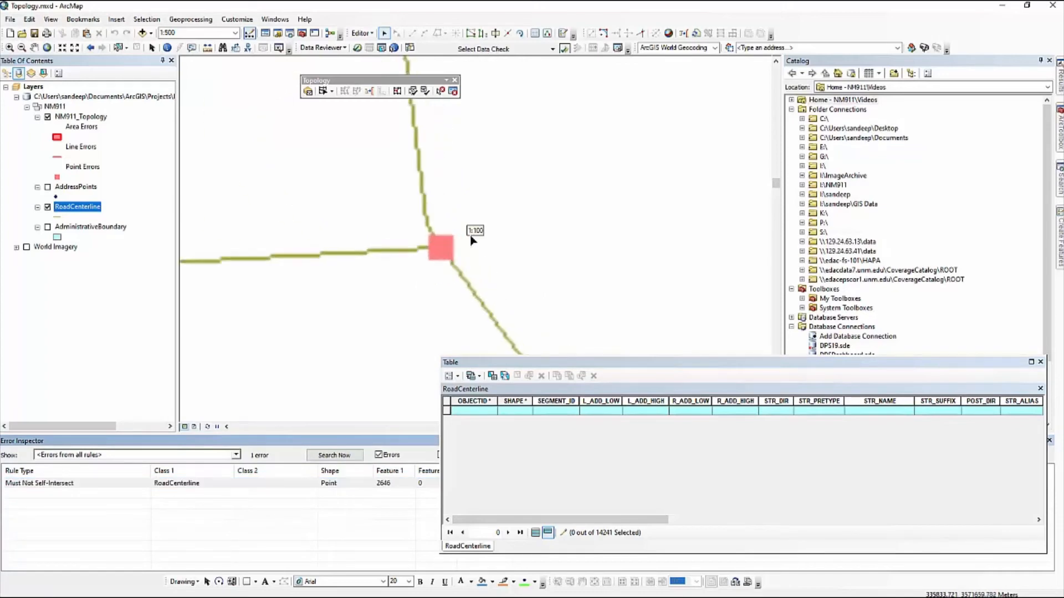
scroll(470, 240, up, 3)
scroll(443, 253, up, 3)
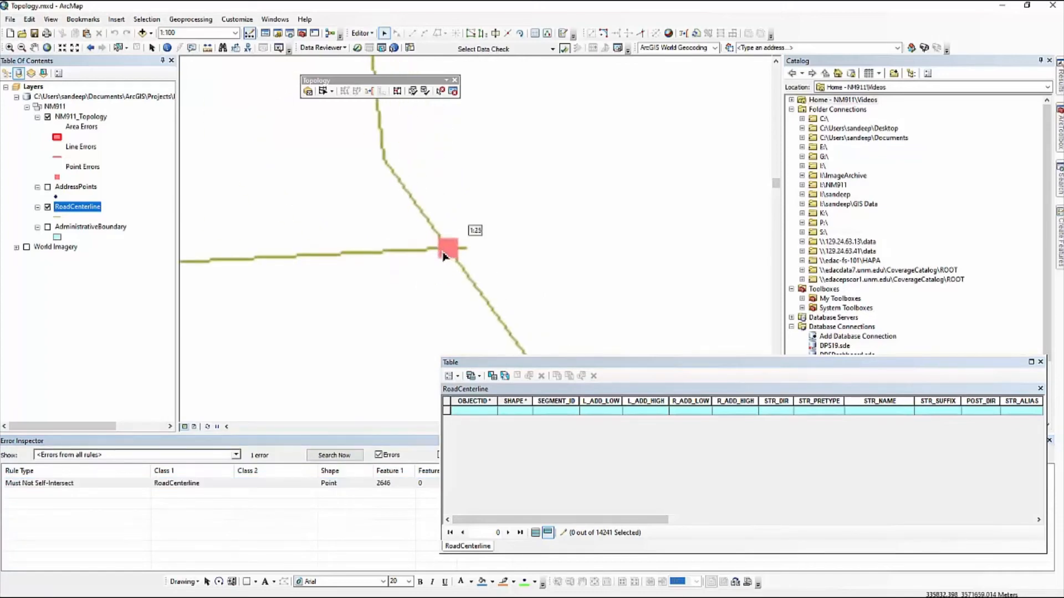
double_click(416, 246)
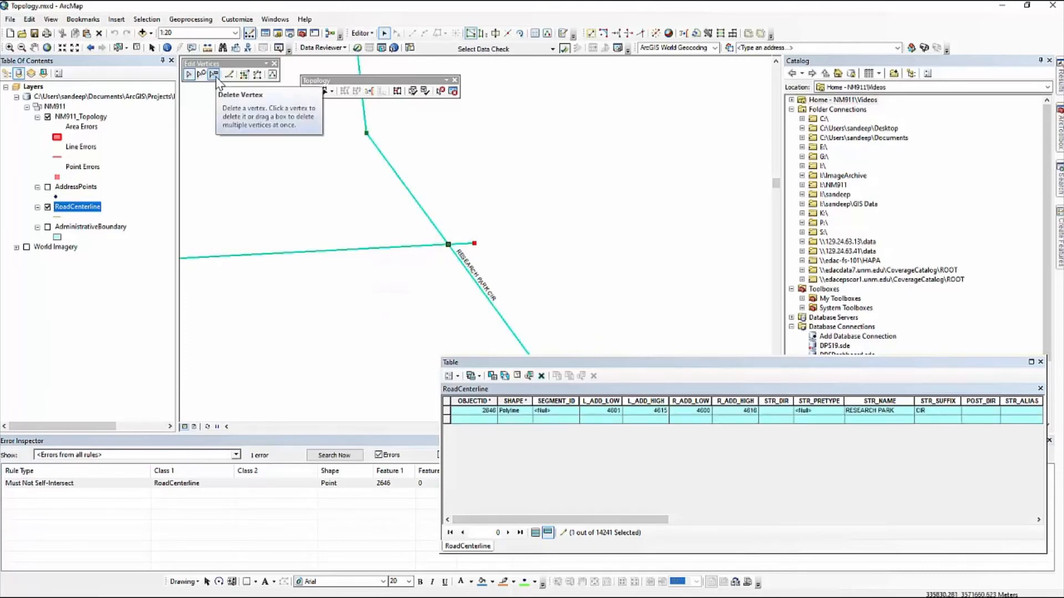
click(216, 80)
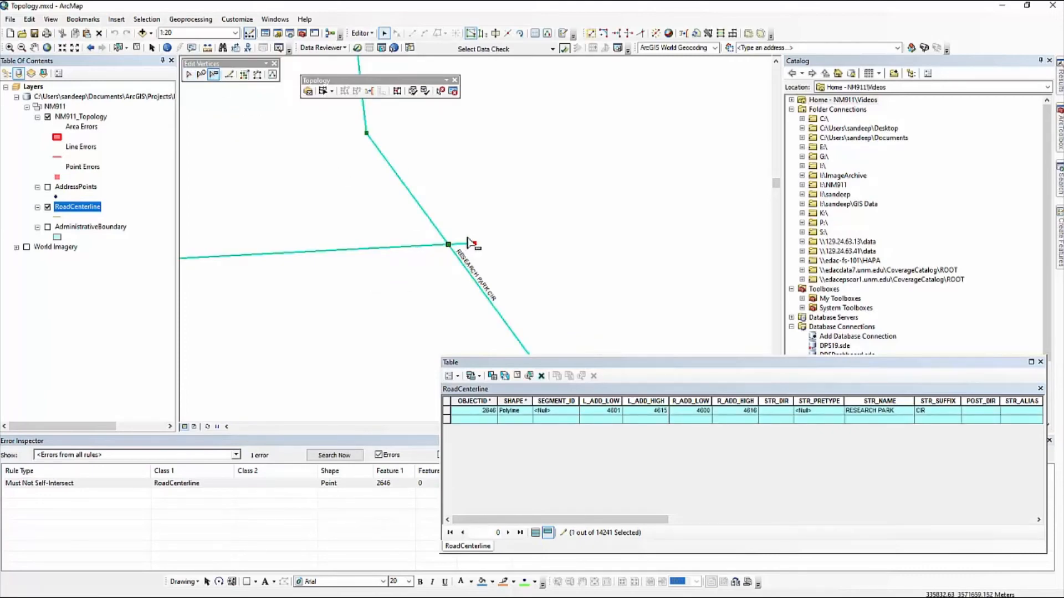
drag(467, 238, 483, 250)
click(480, 246)
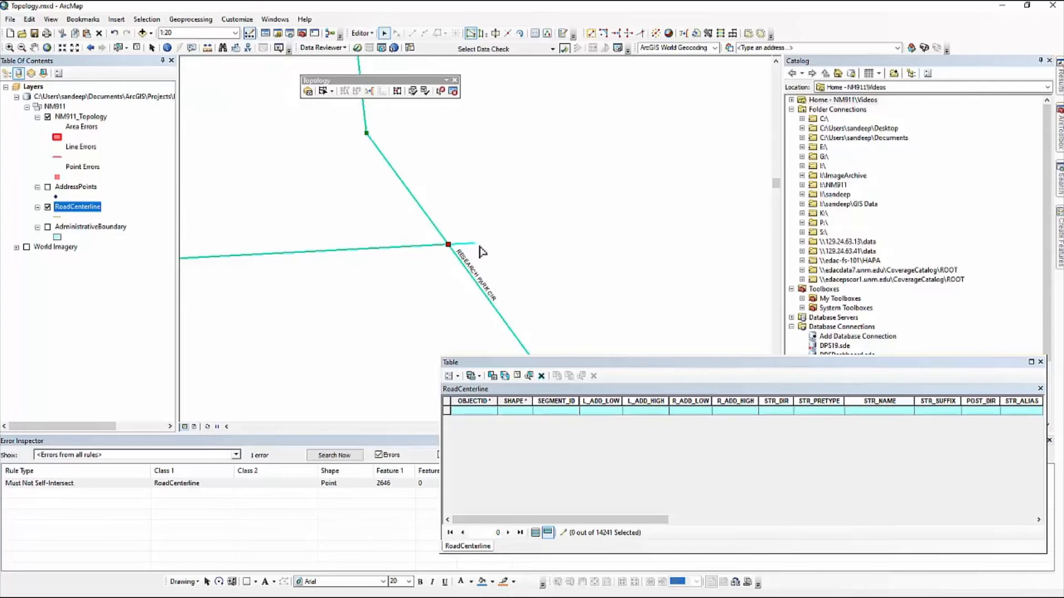
Step: Validate the topology in the current extent around the edited Research Park Cir loop
click(424, 91)
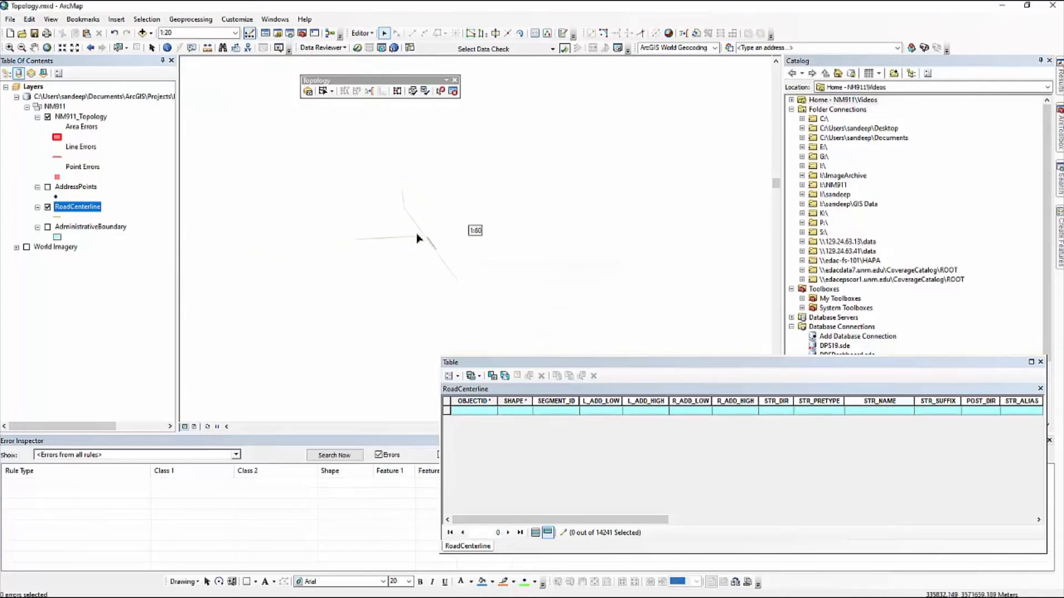
scroll(418, 236, up, 5)
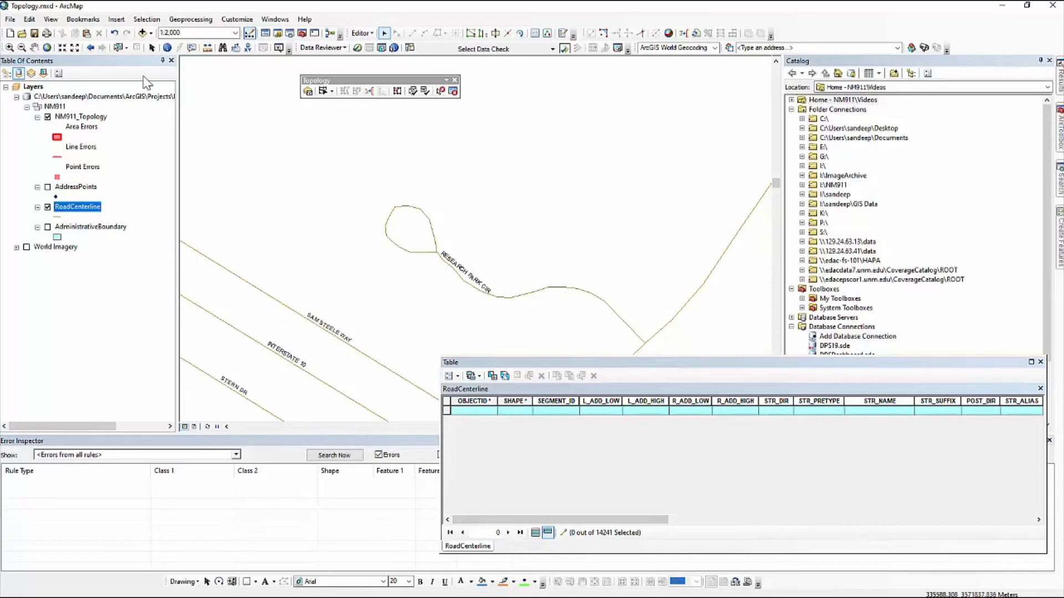
Step: Go to the Must Not Overlap bookmark, select the two overlapping San Antonio Dr centerlines and highlight each one to compare their extents
click(85, 19)
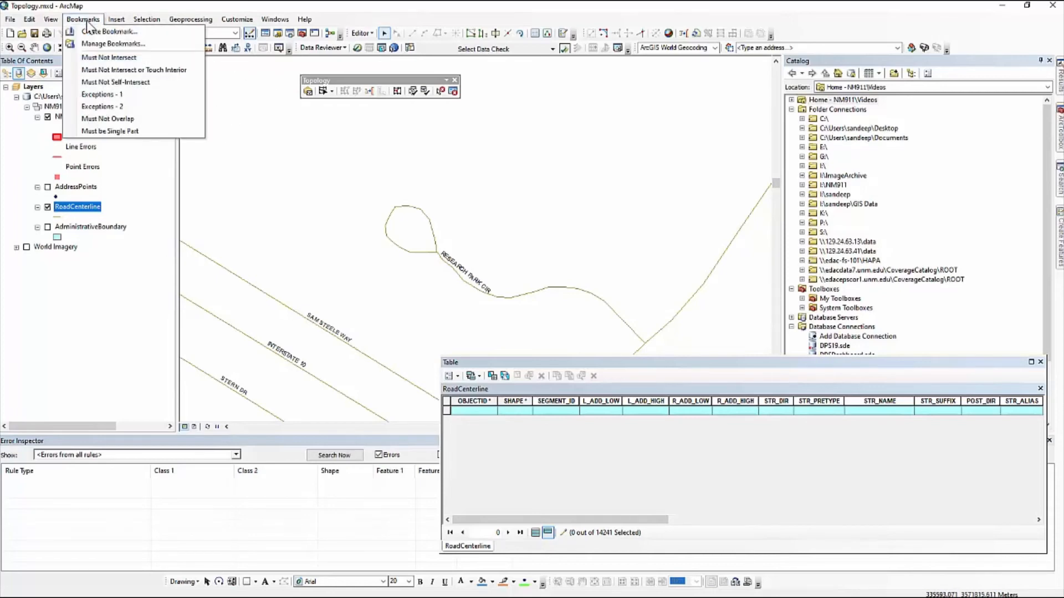
click(108, 120)
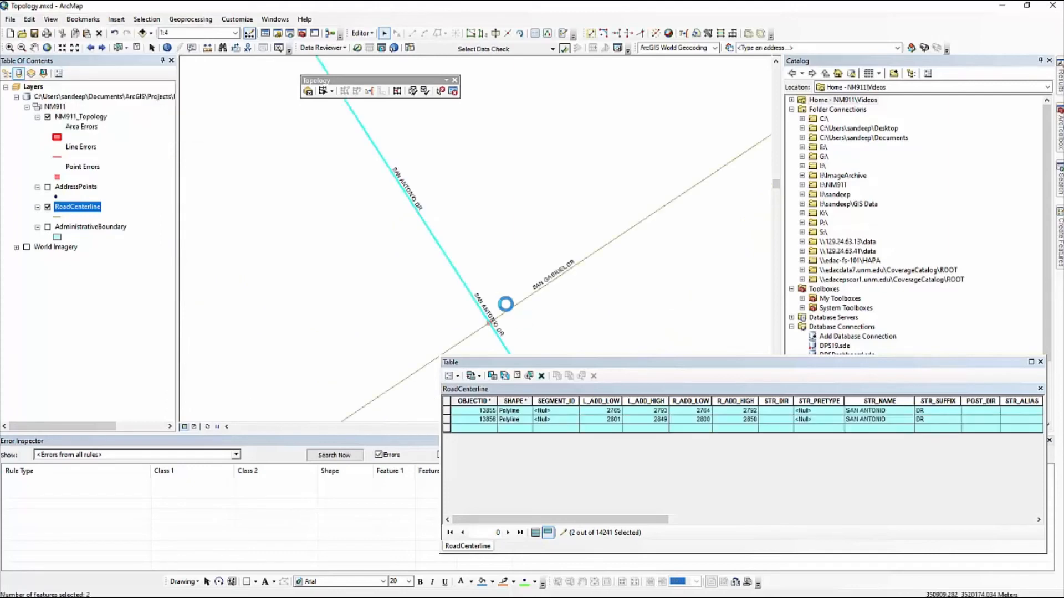
drag(473, 255, 431, 287)
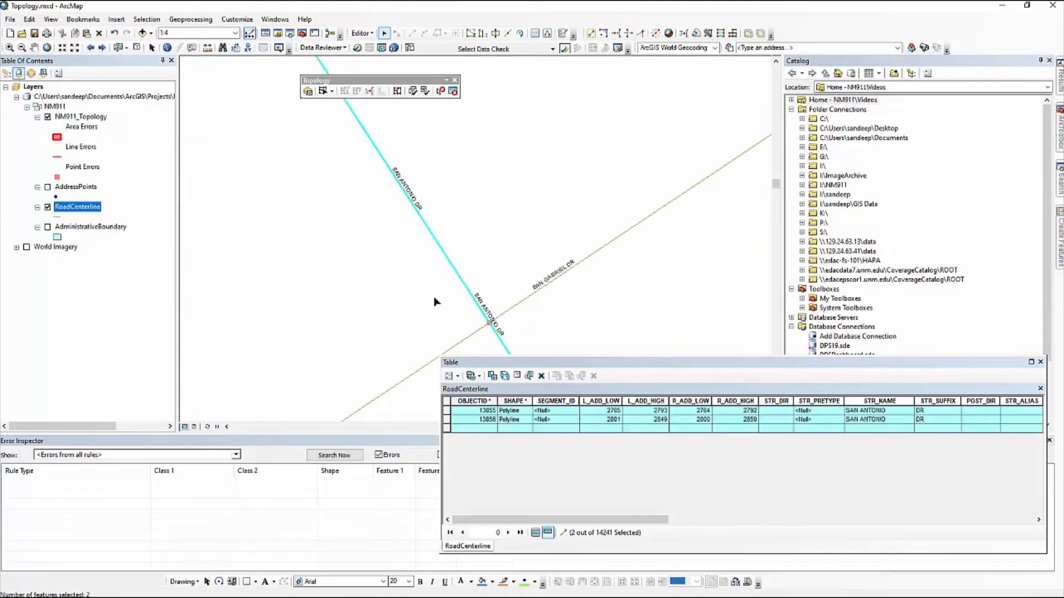
click(448, 419)
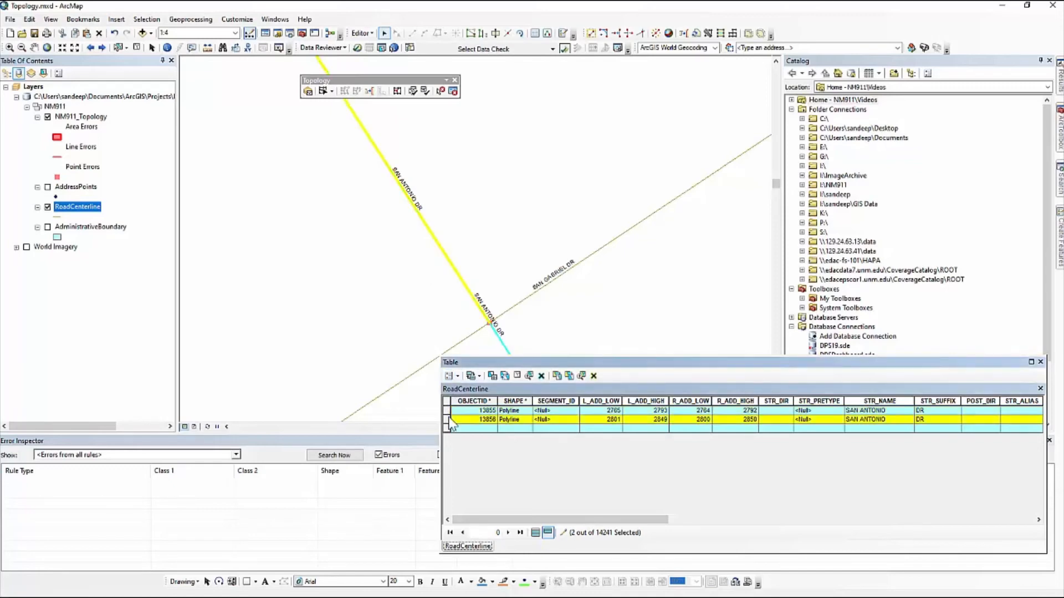
click(448, 410)
click(452, 421)
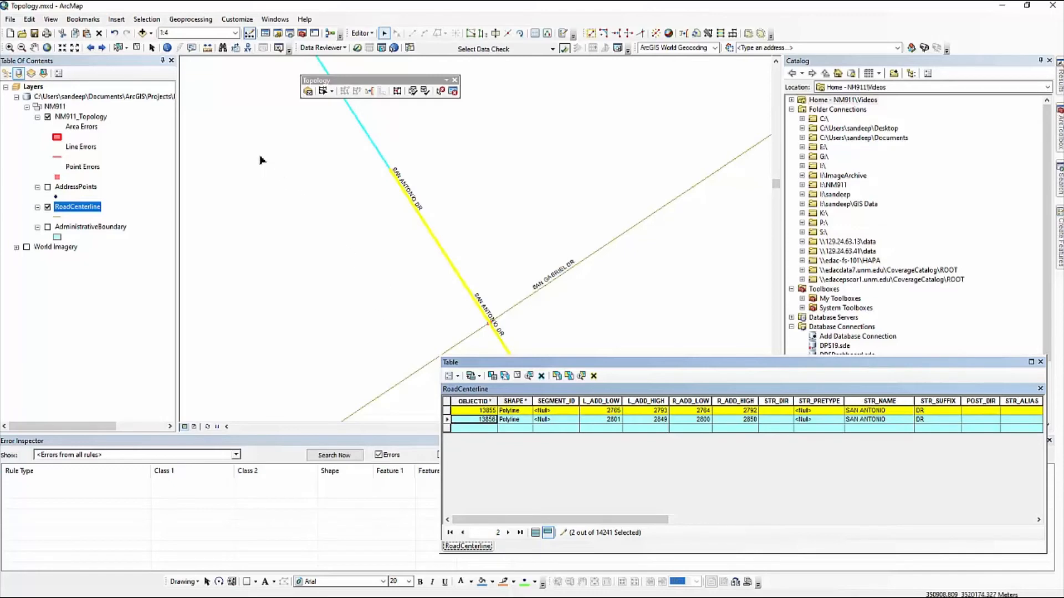
Step: Delete the end vertex of the southern San Antonio Dr centerline that overshoots San Gabriel Dr, and validate the topology in the current extent
scroll(230, 142, down, 2)
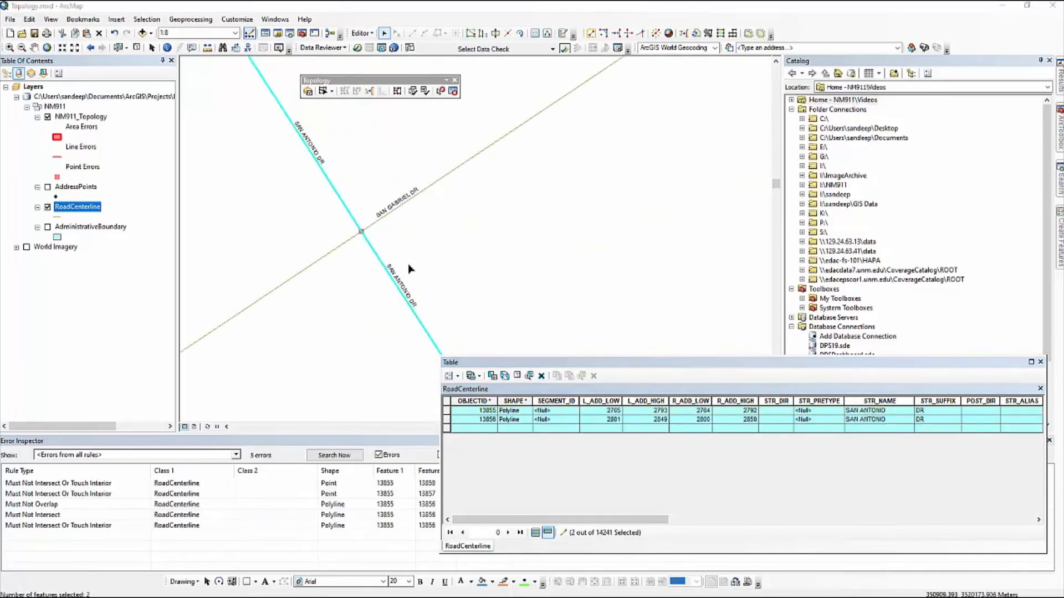
click(398, 298)
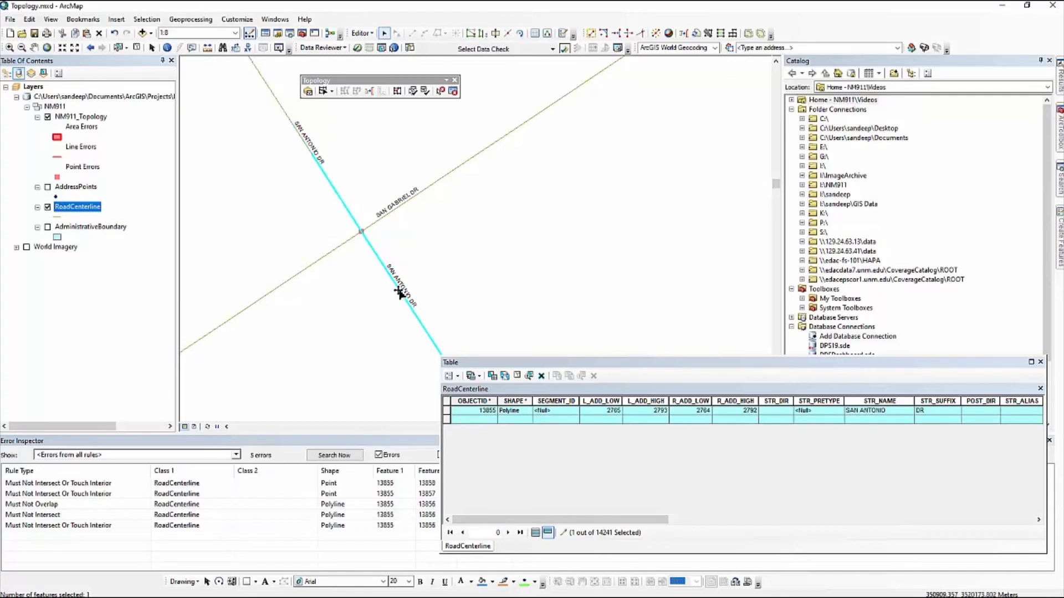
double_click(399, 293)
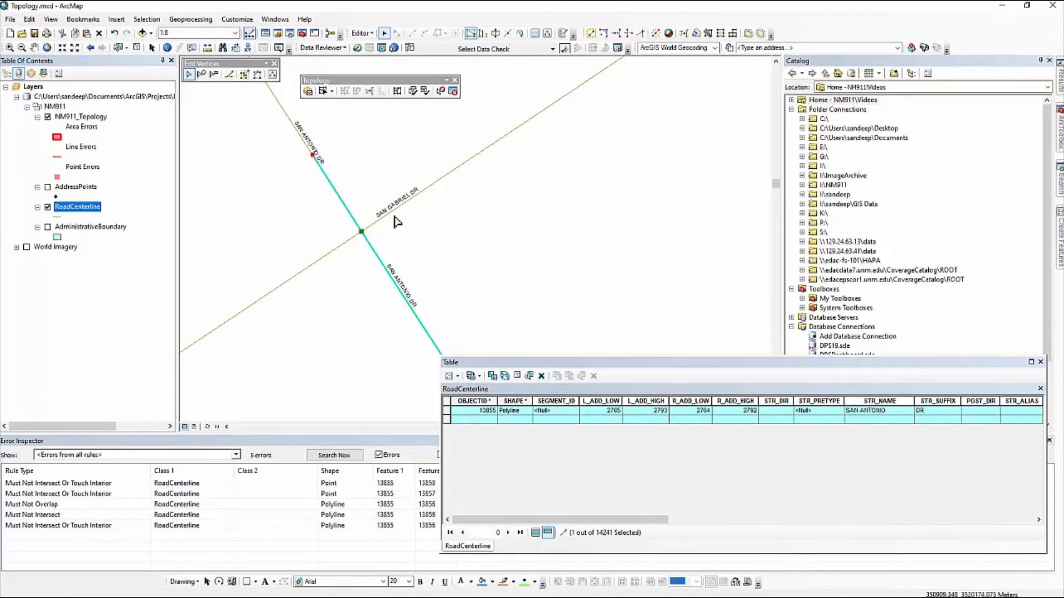
click(214, 75)
click(316, 157)
click(387, 238)
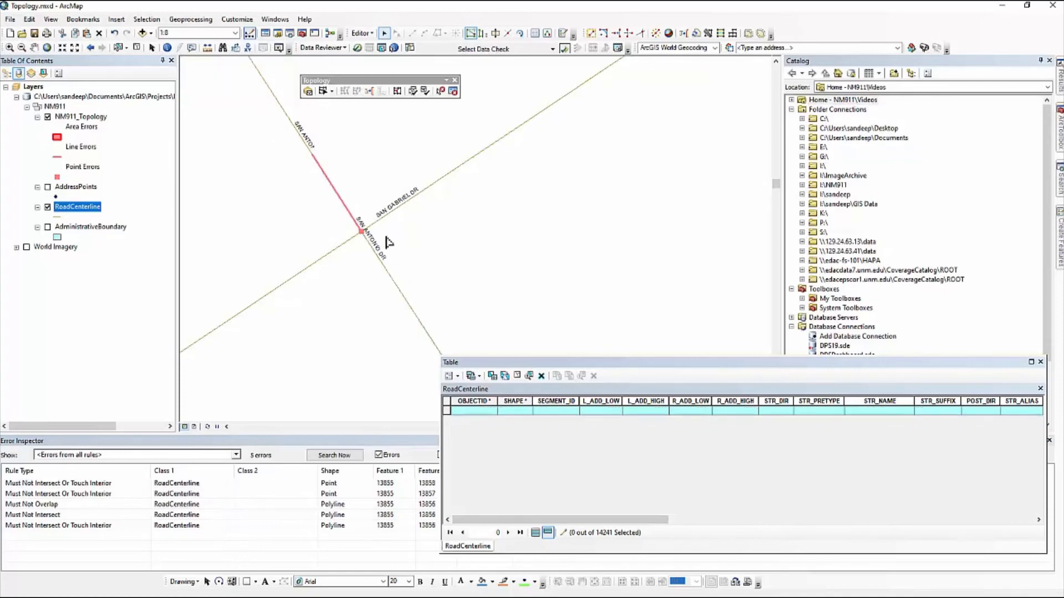
click(424, 91)
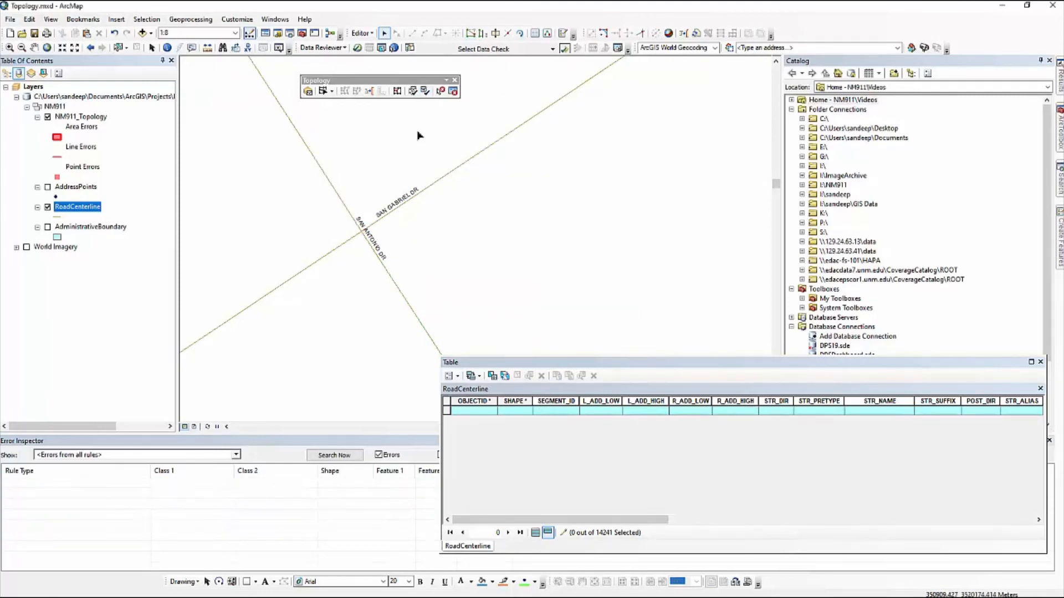
Step: Check the vertices of the San Antonio Dr and San Gabriel Dr centerlines at their intersection, and clear the selection
double_click(353, 220)
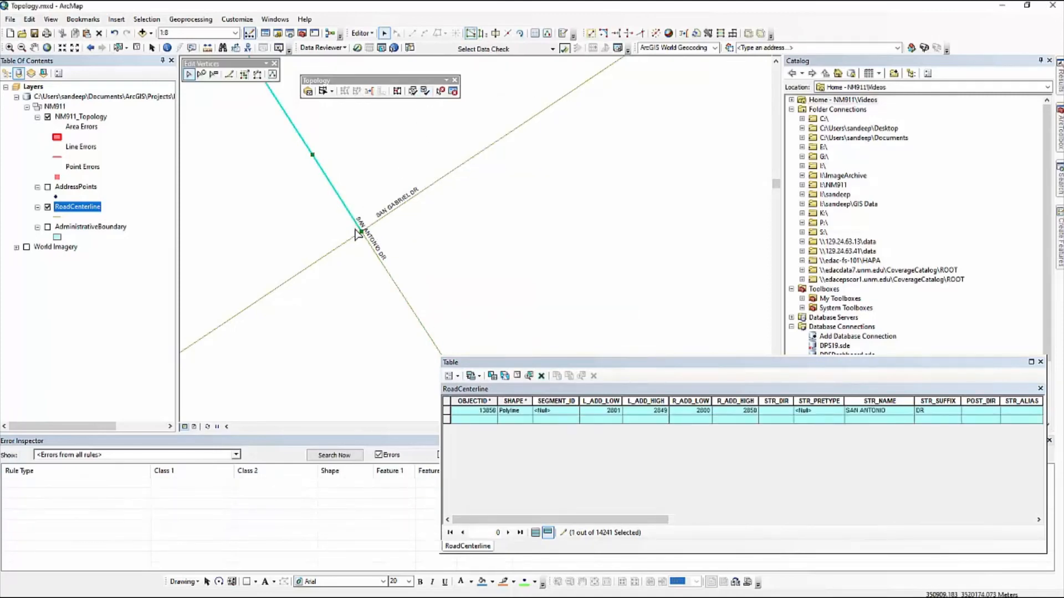
click(354, 237)
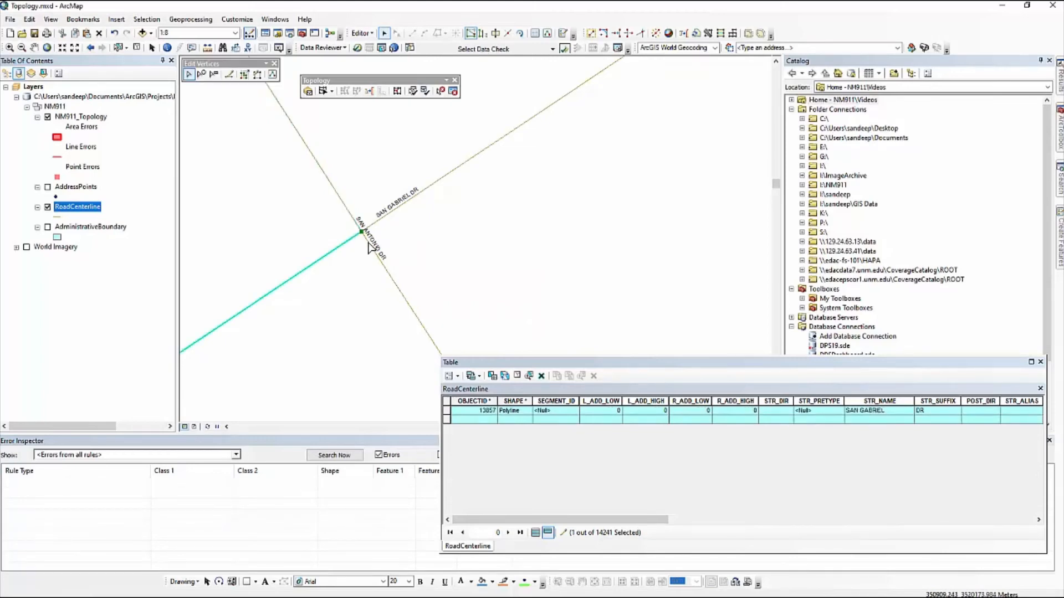
click(368, 243)
click(379, 221)
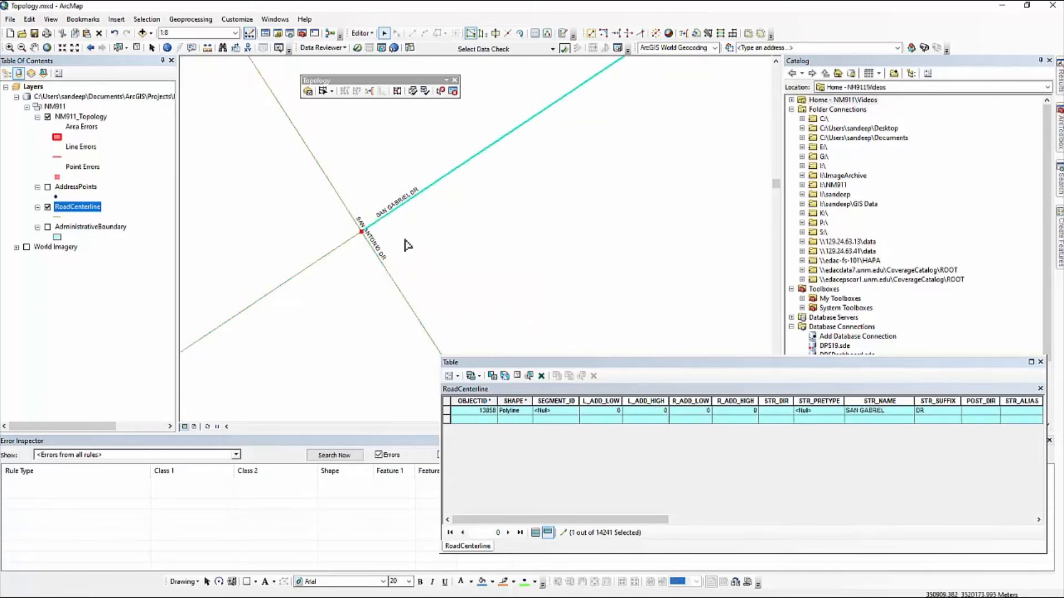
click(413, 249)
click(146, 18)
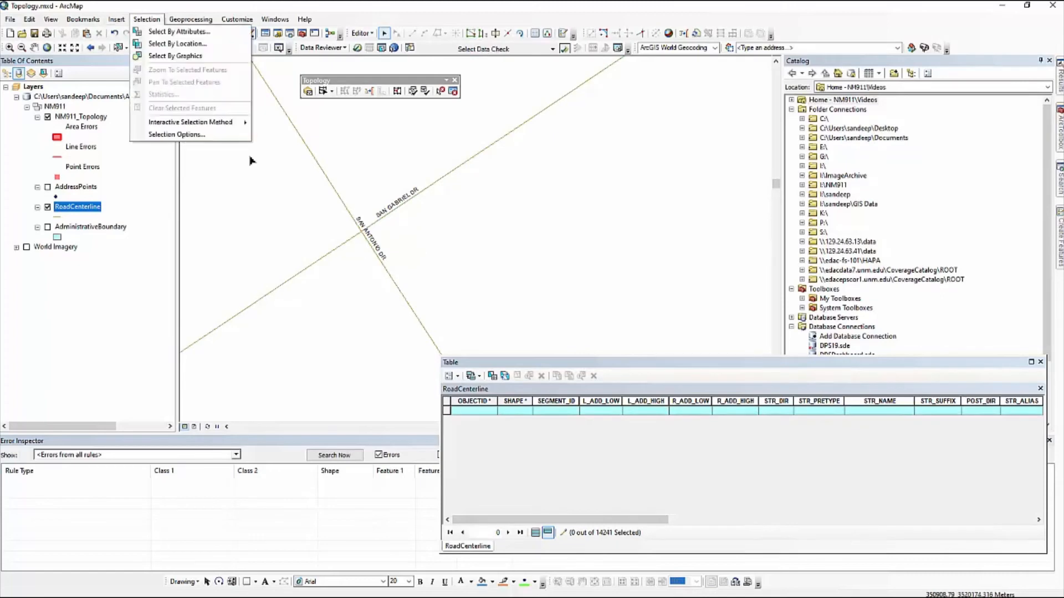
click(223, 135)
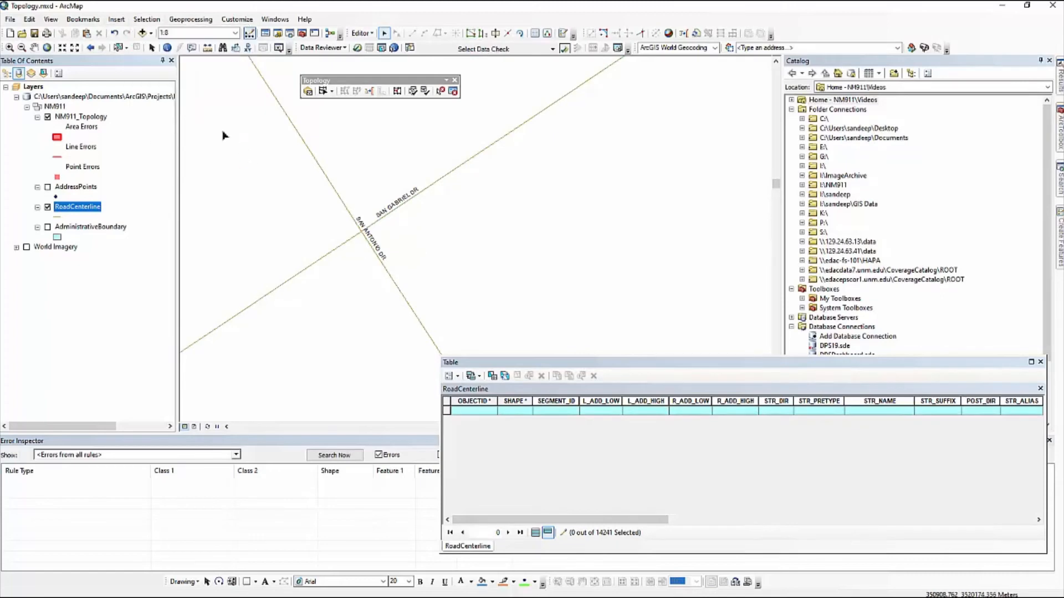
Step: Go to the Must be Single Part bookmark and search the visible extent for topology errors
click(87, 22)
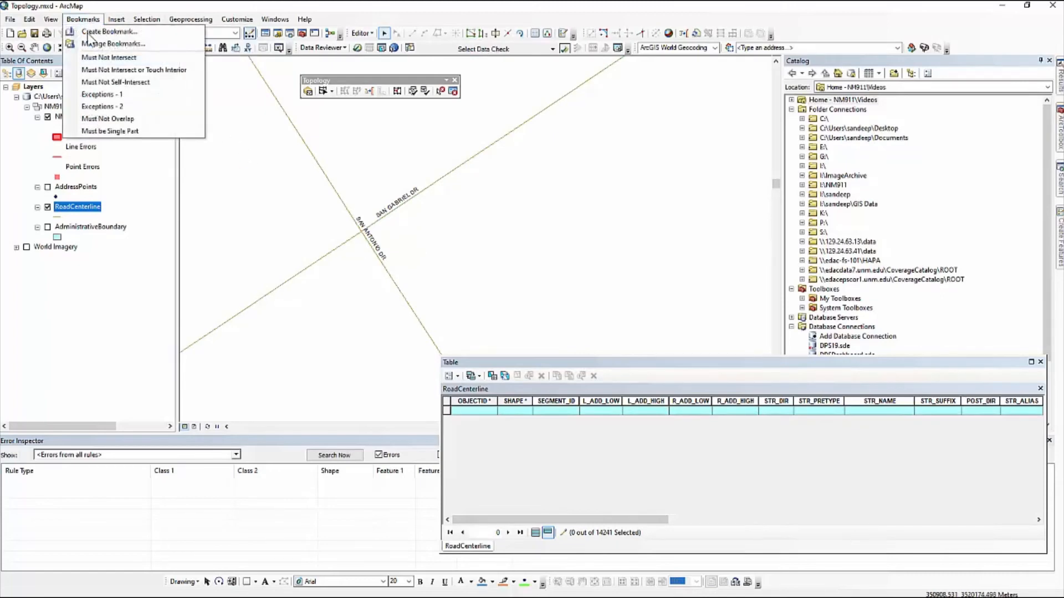
click(111, 131)
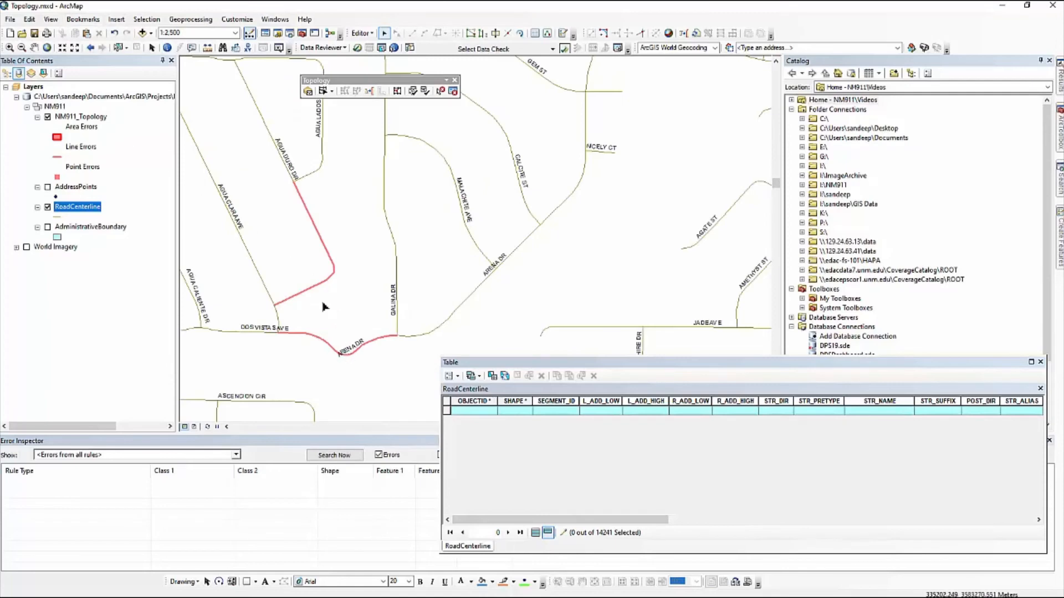
click(339, 456)
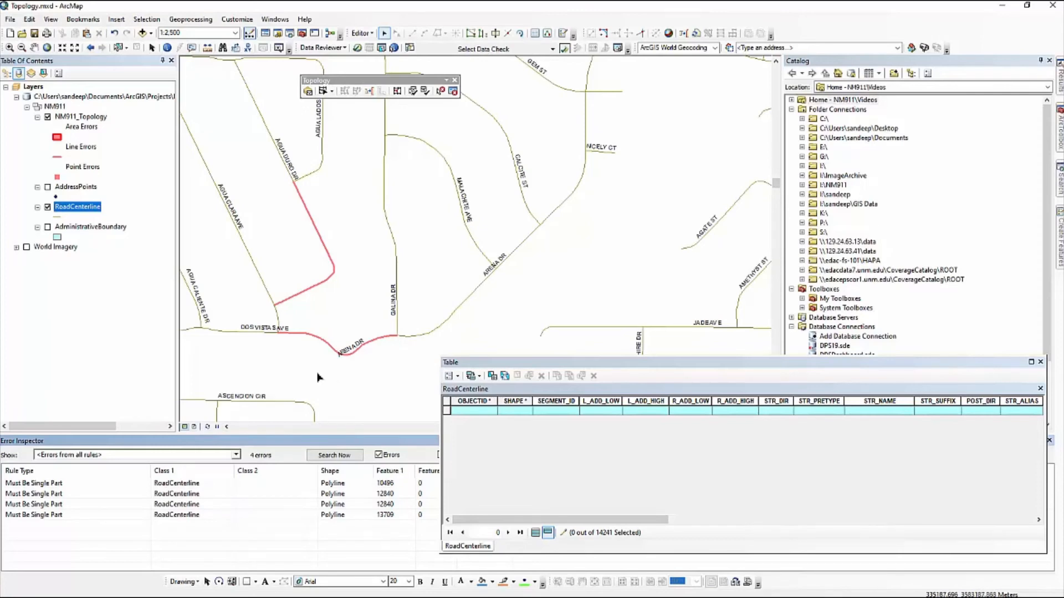
scroll(318, 377, up, 1)
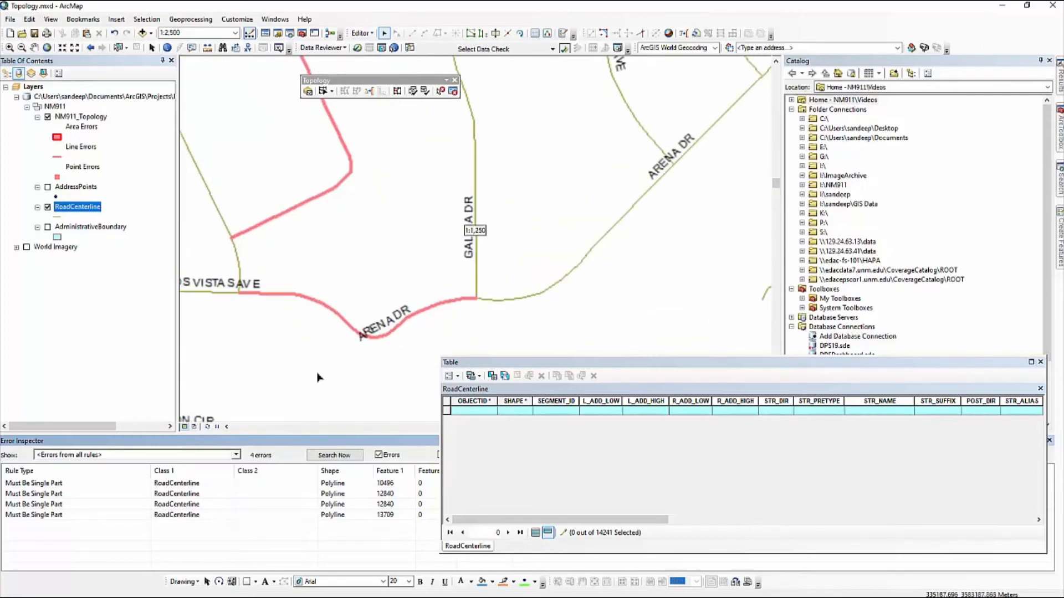
Step: Fix the Must Be Single Part error on Agua Duro Dr by exploding the multipart centerline into separate features
click(116, 515)
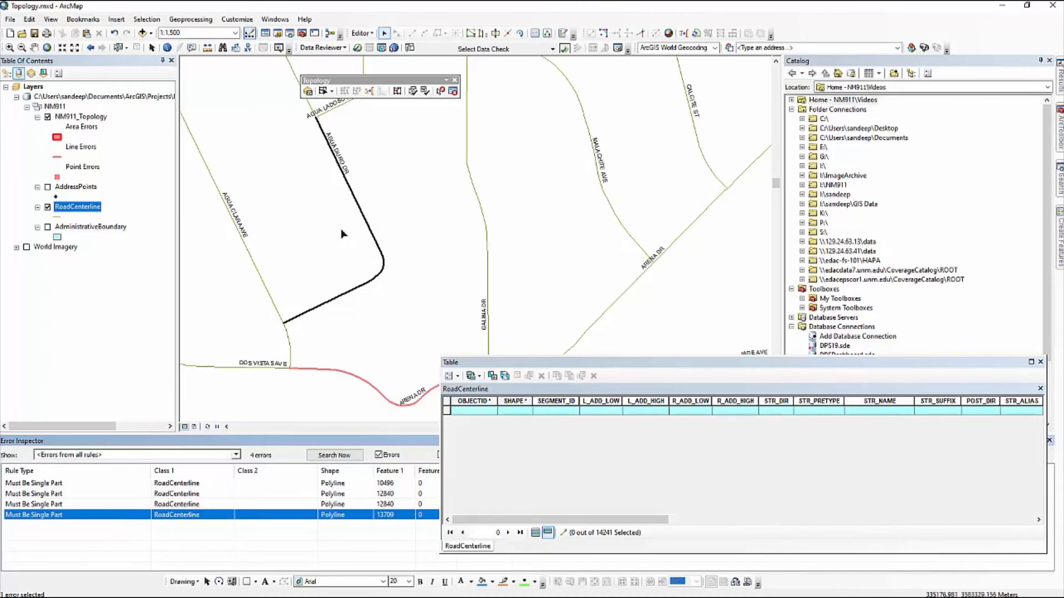
drag(339, 228, 413, 303)
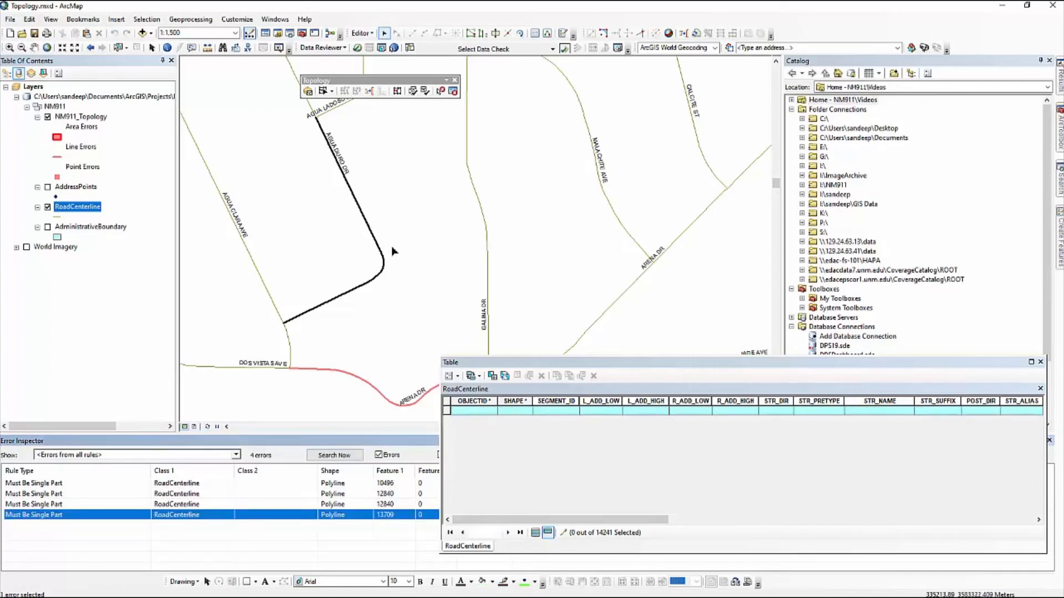
right_click(56, 516)
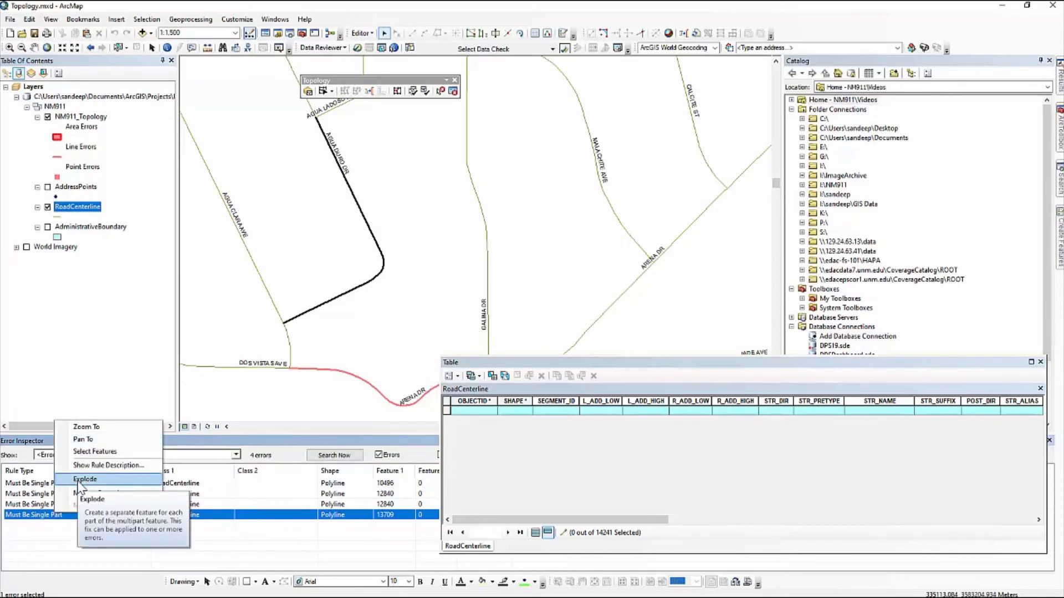
click(54, 516)
right_click(55, 516)
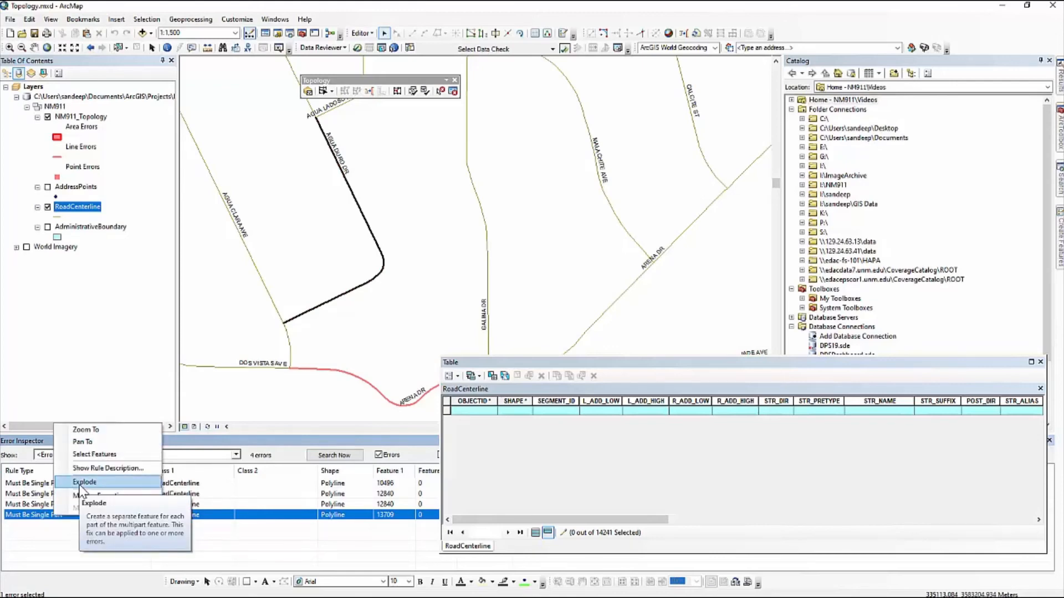
click(83, 484)
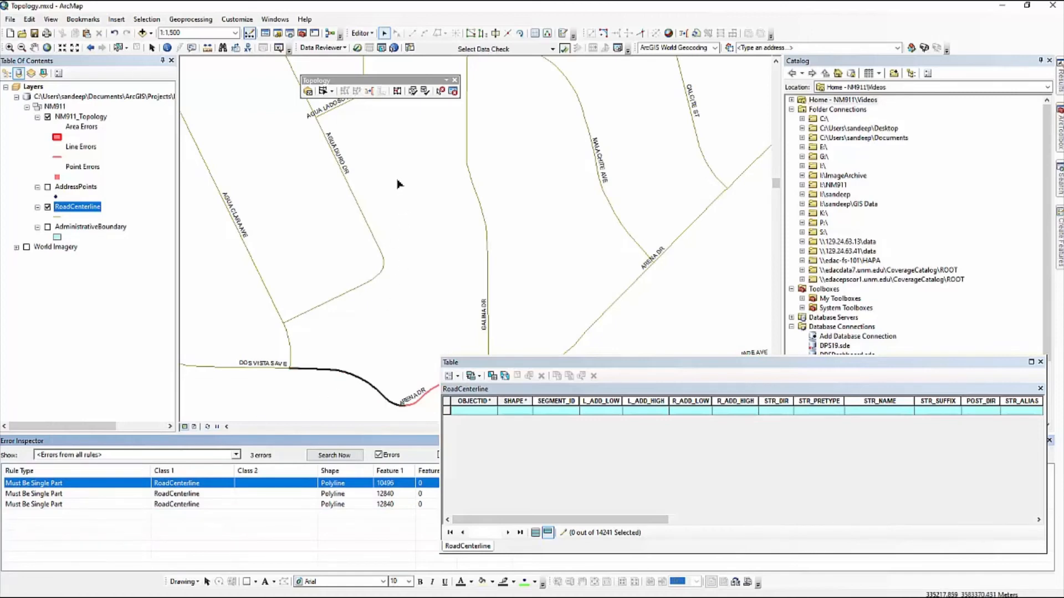
Step: Highlight each of the two exploded Agua Duro Dr segments in turn and compare them with World Imagery, then hide the imagery
click(447, 420)
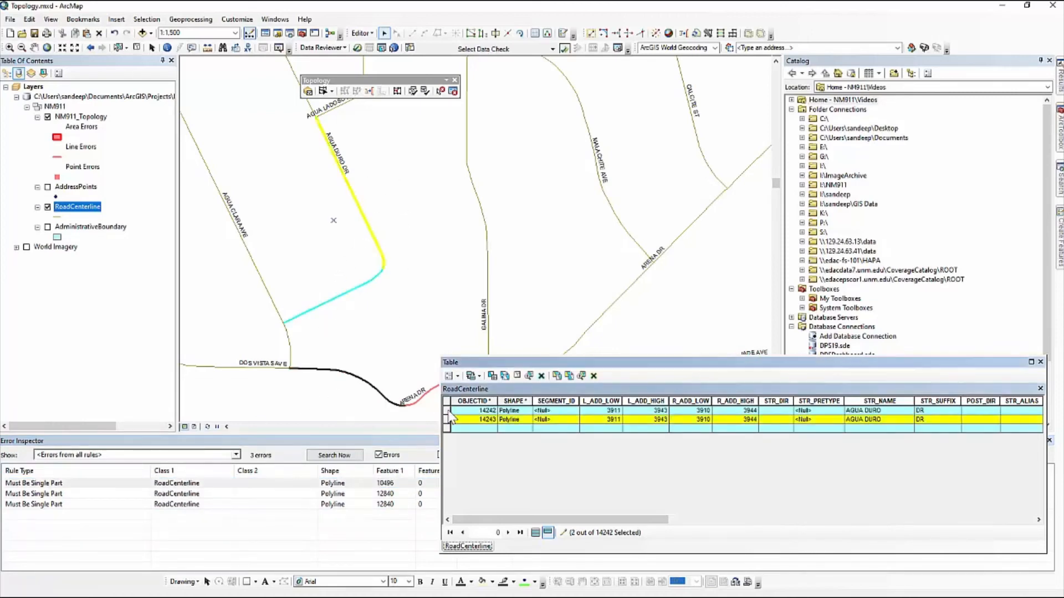
click(448, 411)
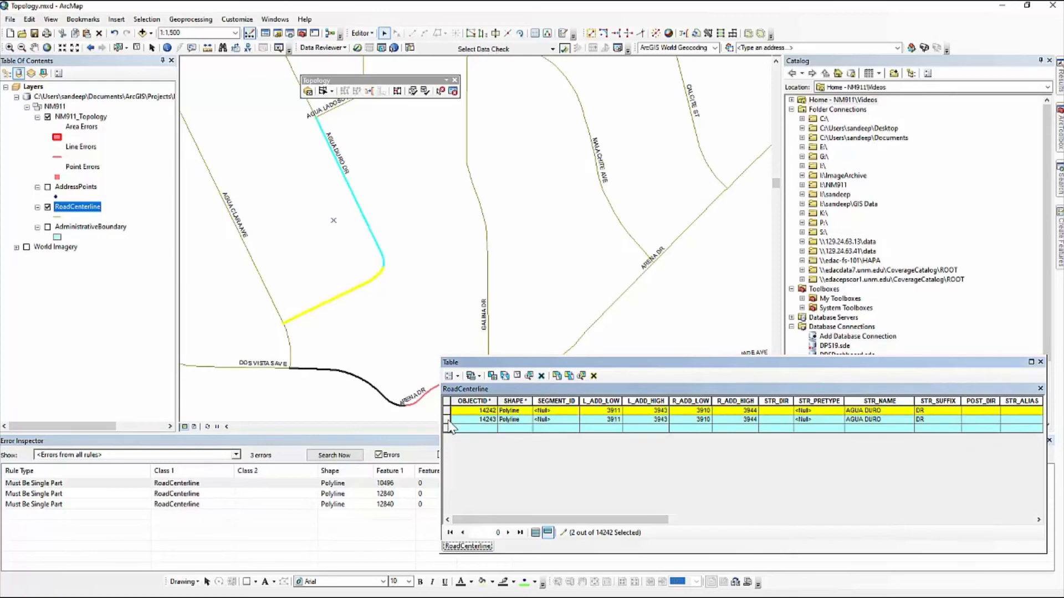
mouse_move(576, 524)
mouse_down()
mouse_move(954, 515)
mouse_move(709, 534)
mouse_move(571, 523)
mouse_up()
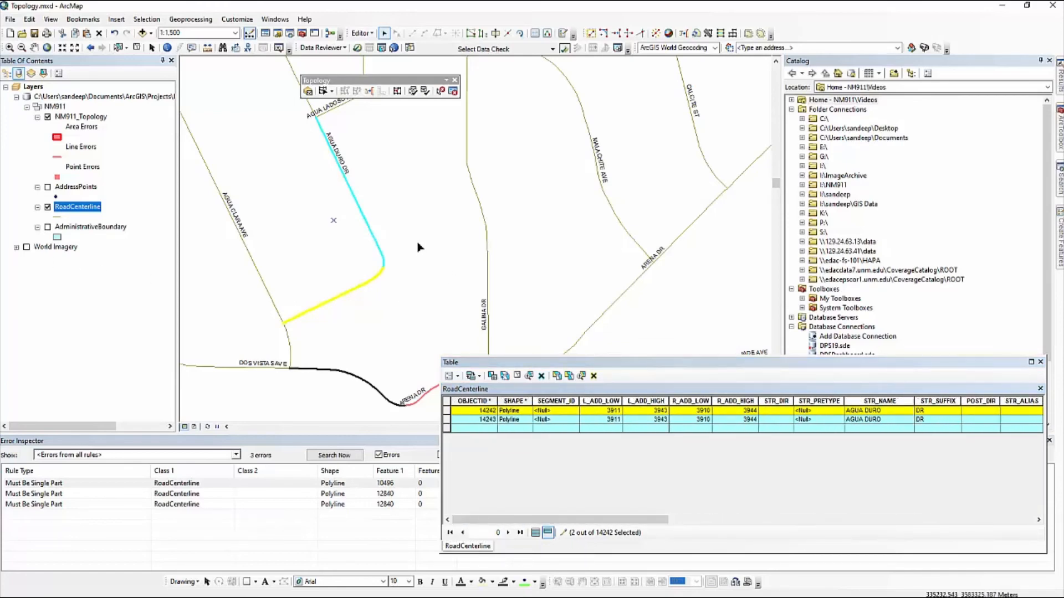
click(26, 247)
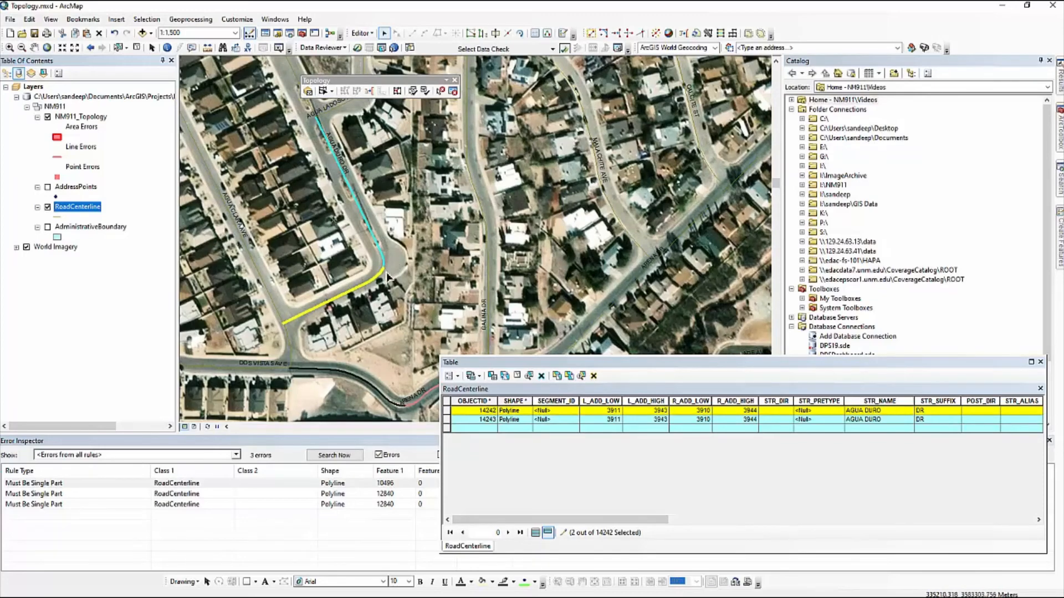
click(26, 247)
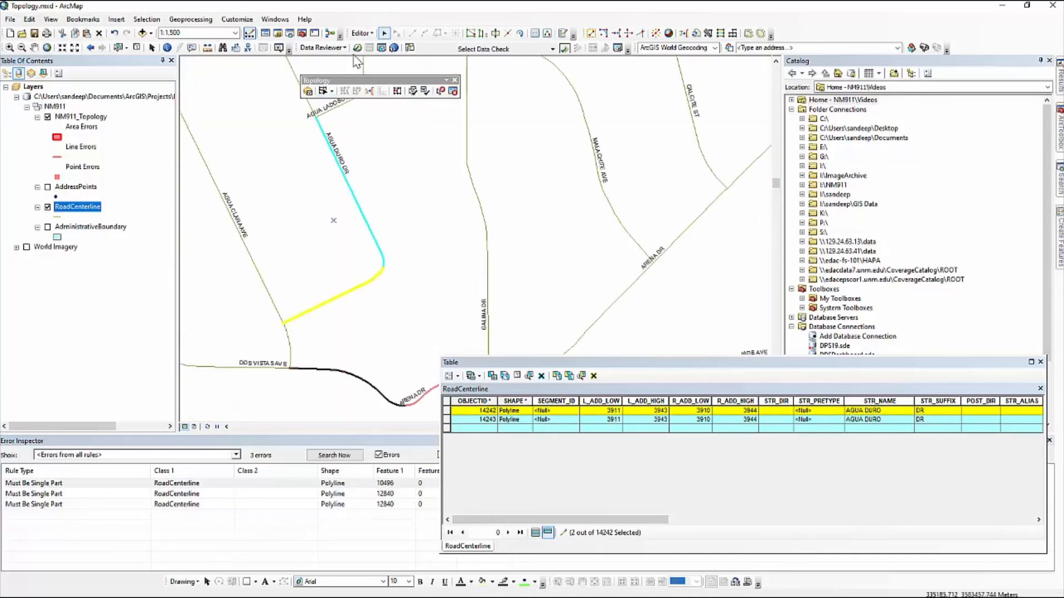
Step: Merge the two selected Agua Duro Dr segments into a single centerline, using the second listed feature as the one to keep
click(363, 33)
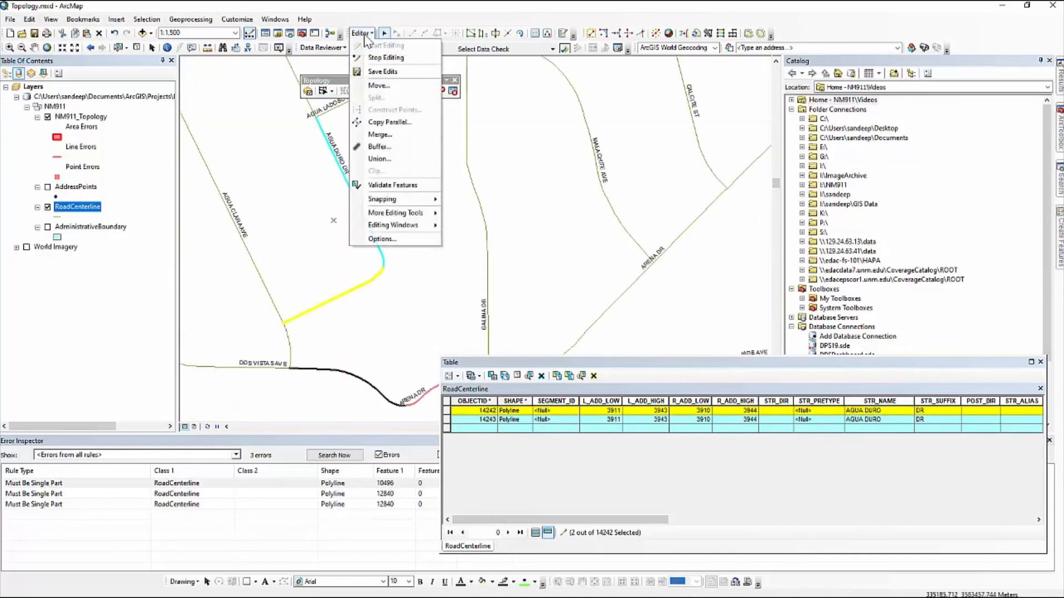
click(380, 135)
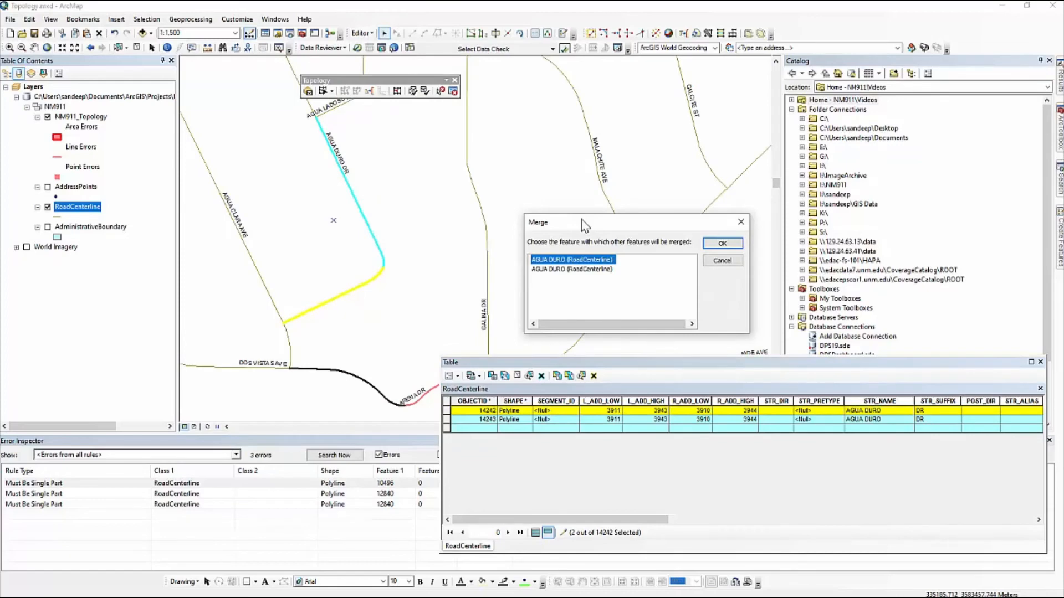
click(564, 262)
click(566, 269)
click(564, 260)
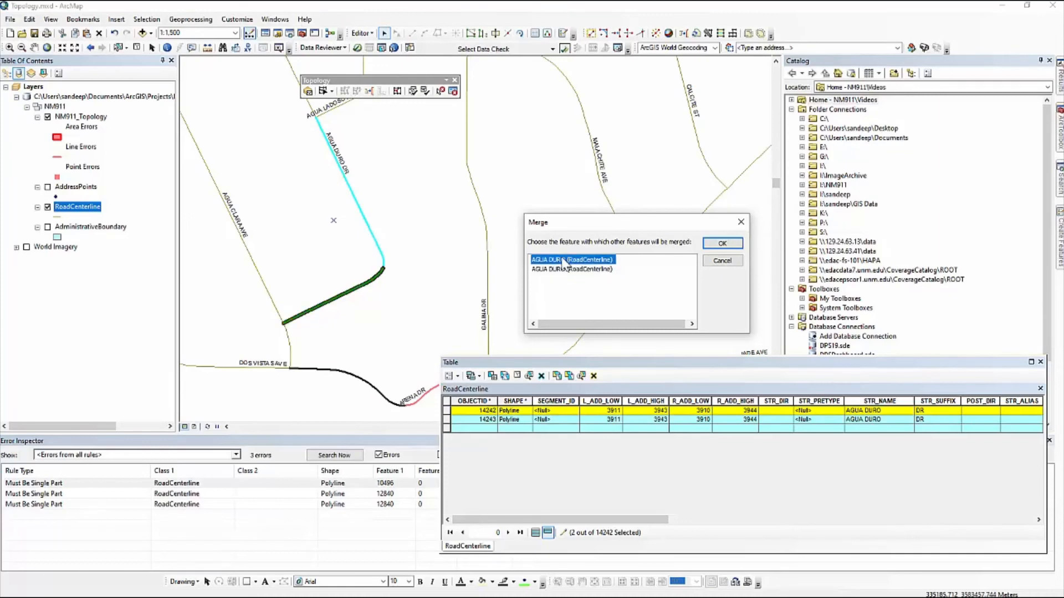
click(563, 268)
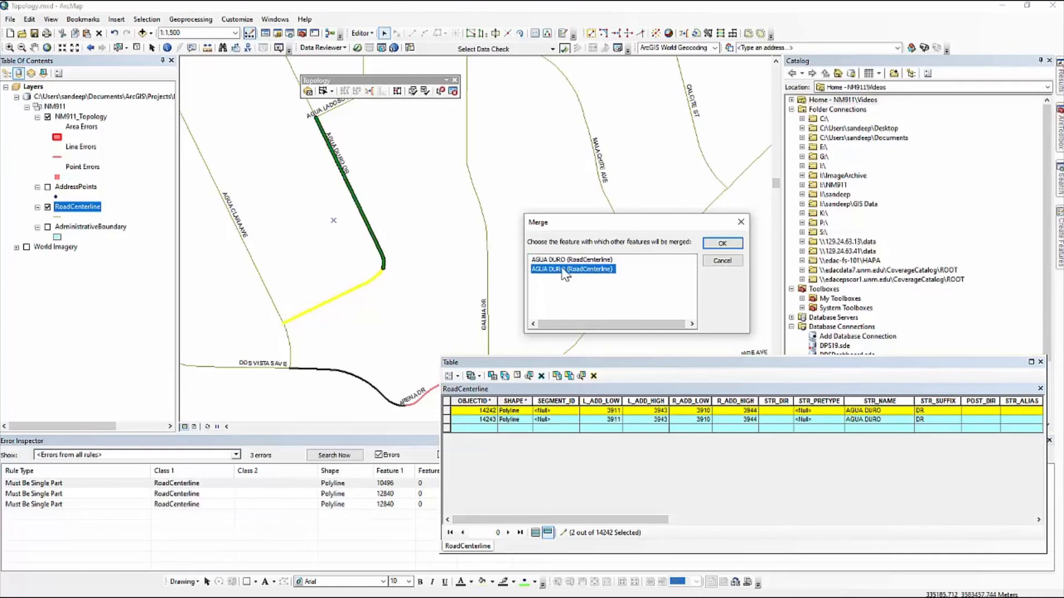
click(564, 261)
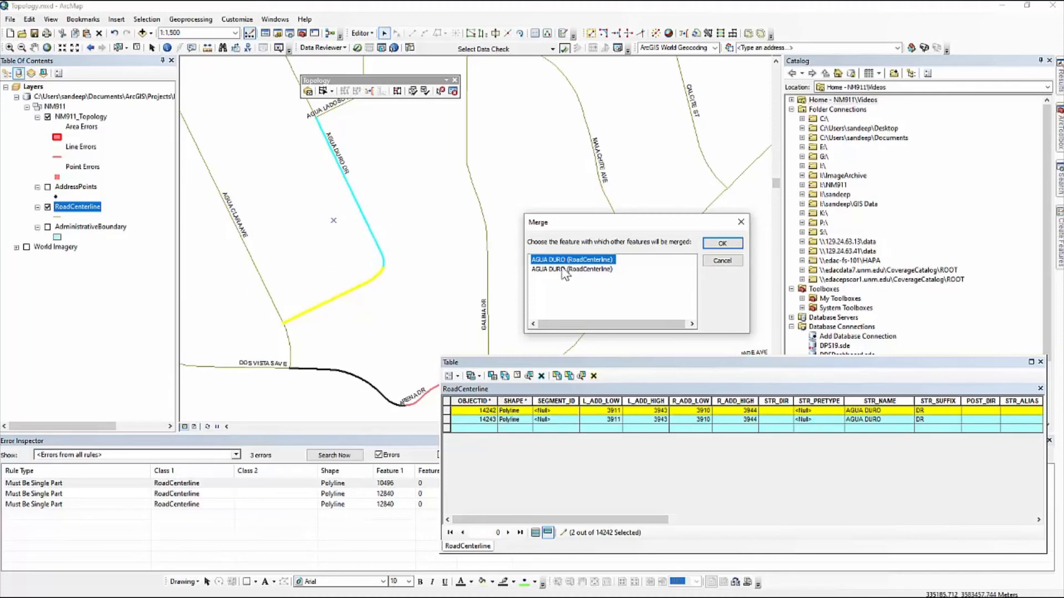
click(563, 270)
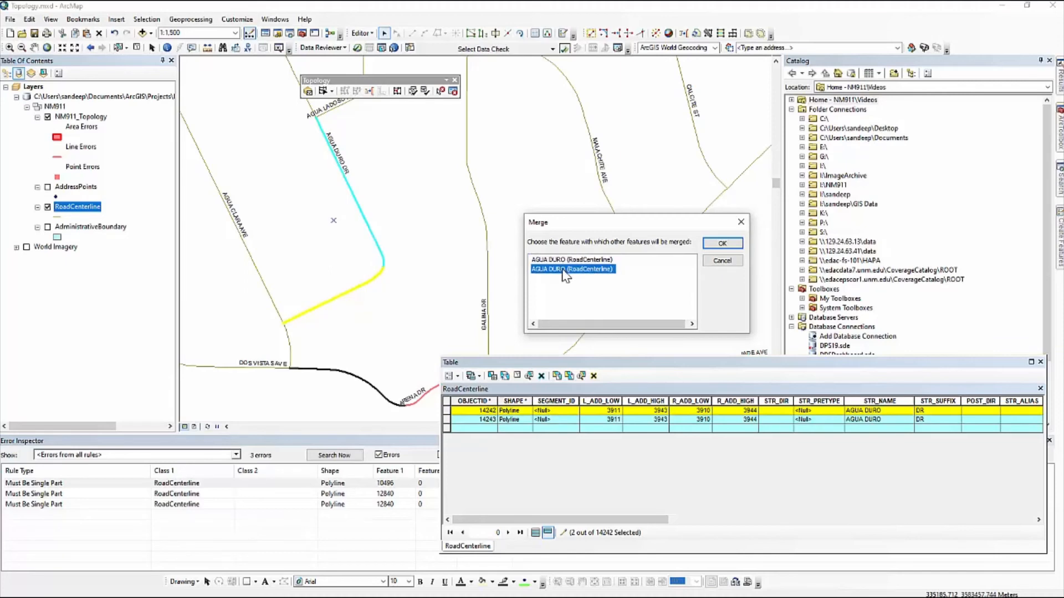
click(714, 245)
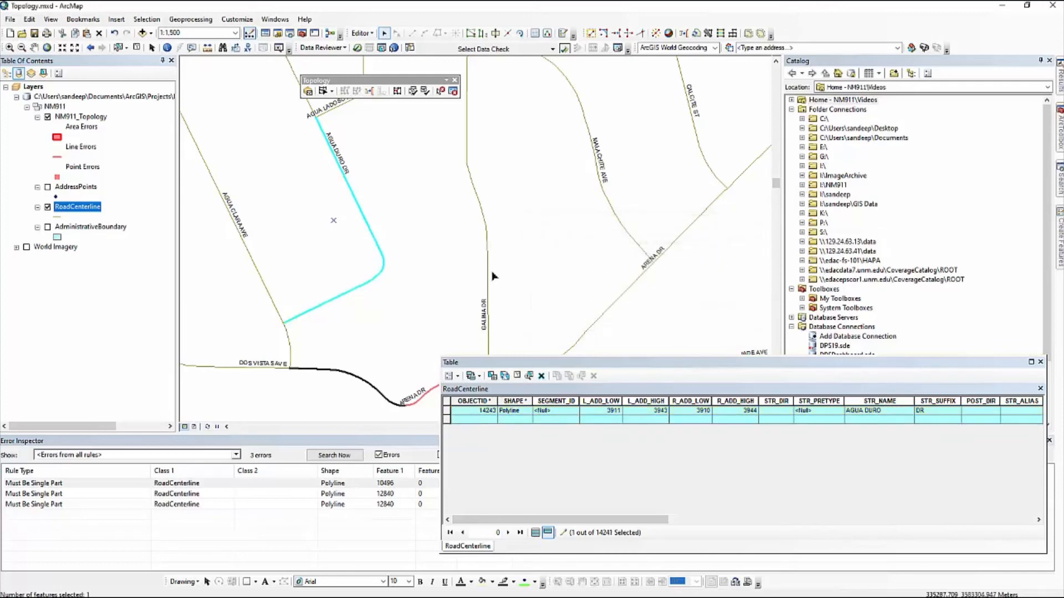
Step: Select the merged Agua Duro Dr centerline to check it, clear the selection and validate the topology in the current extent
click(397, 251)
drag(399, 251, 374, 298)
click(415, 268)
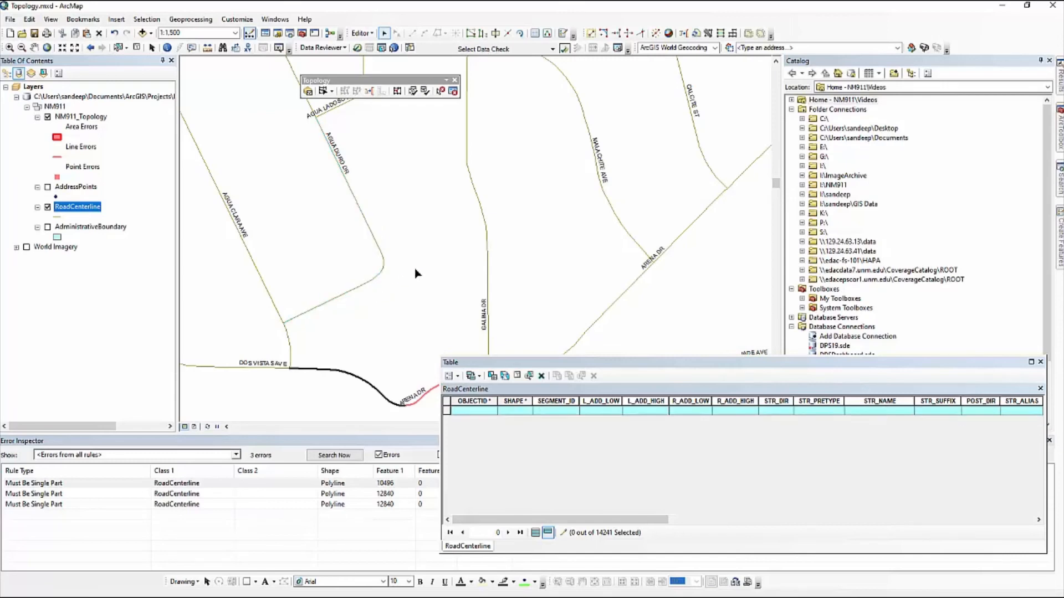
click(425, 91)
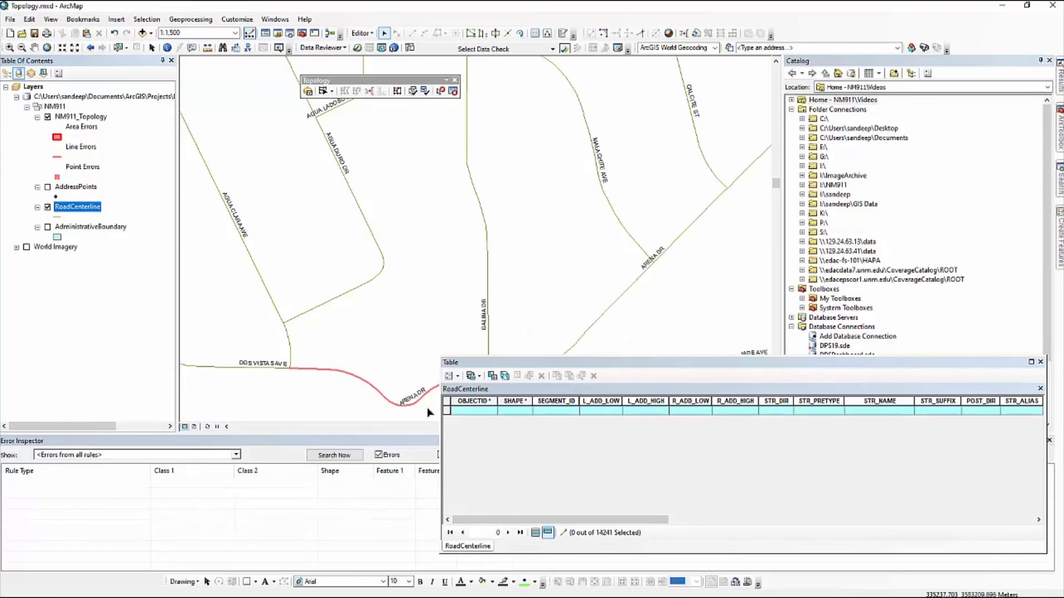
scroll(324, 269, down, 2)
click(395, 331)
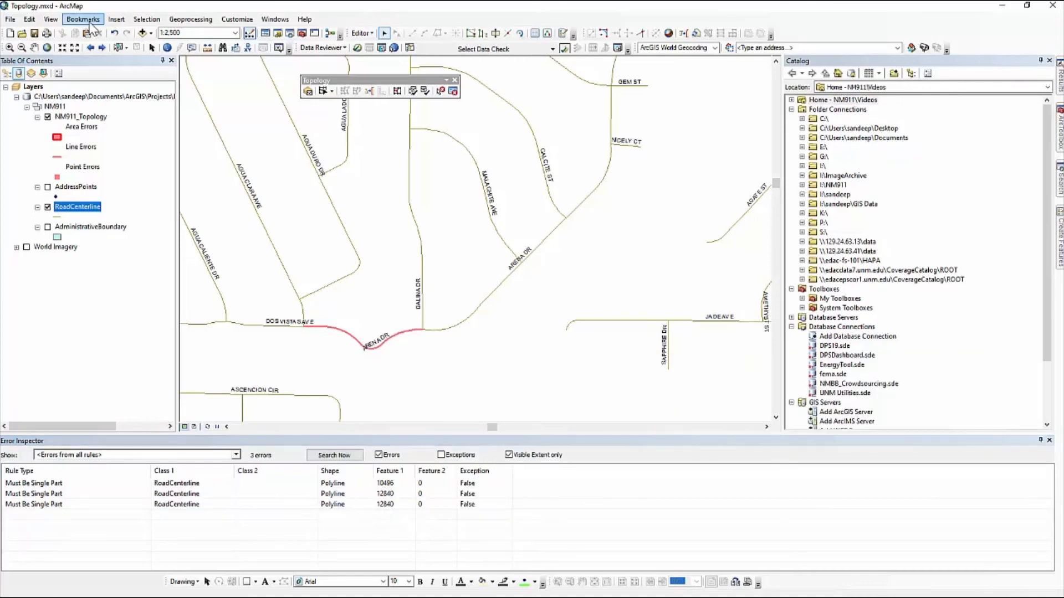
Step: Go to the Exceptions - 1 bookmark and check the Goat Hill Rd Blvd and Interstate 25 crossing against World Imagery
click(83, 20)
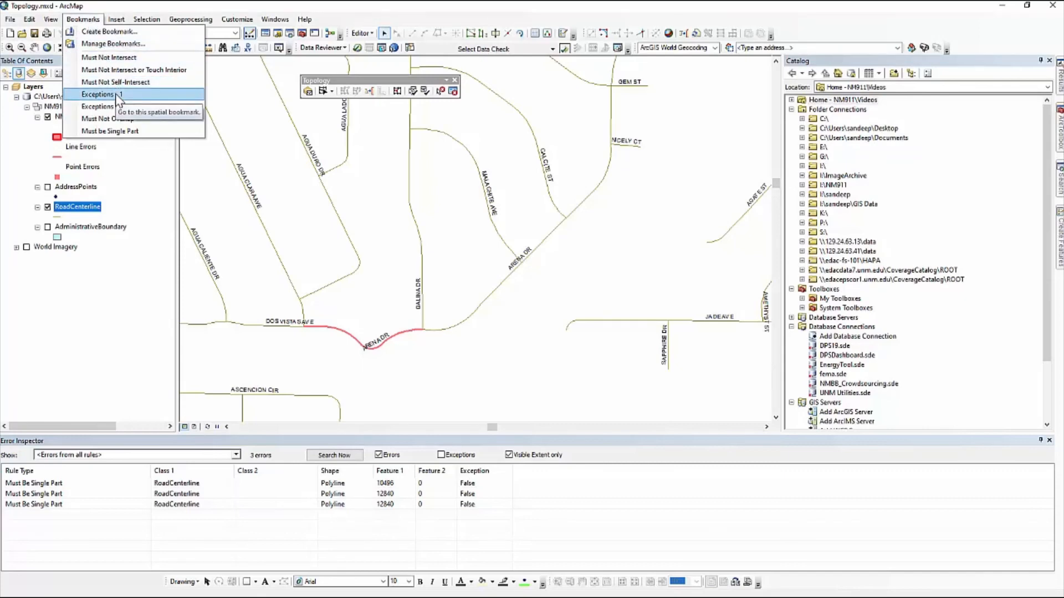
click(98, 94)
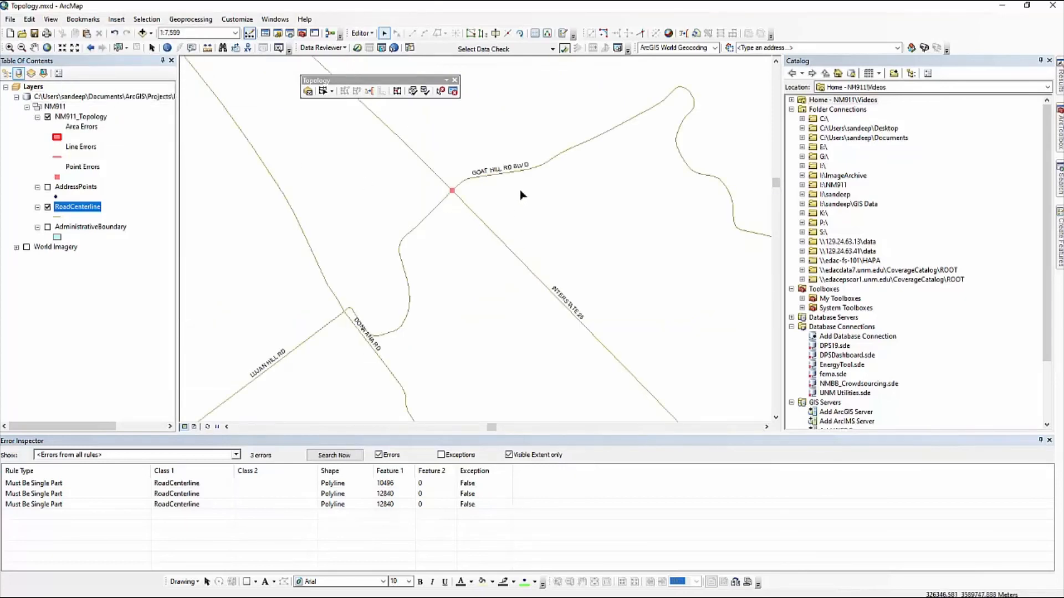
drag(501, 170, 518, 187)
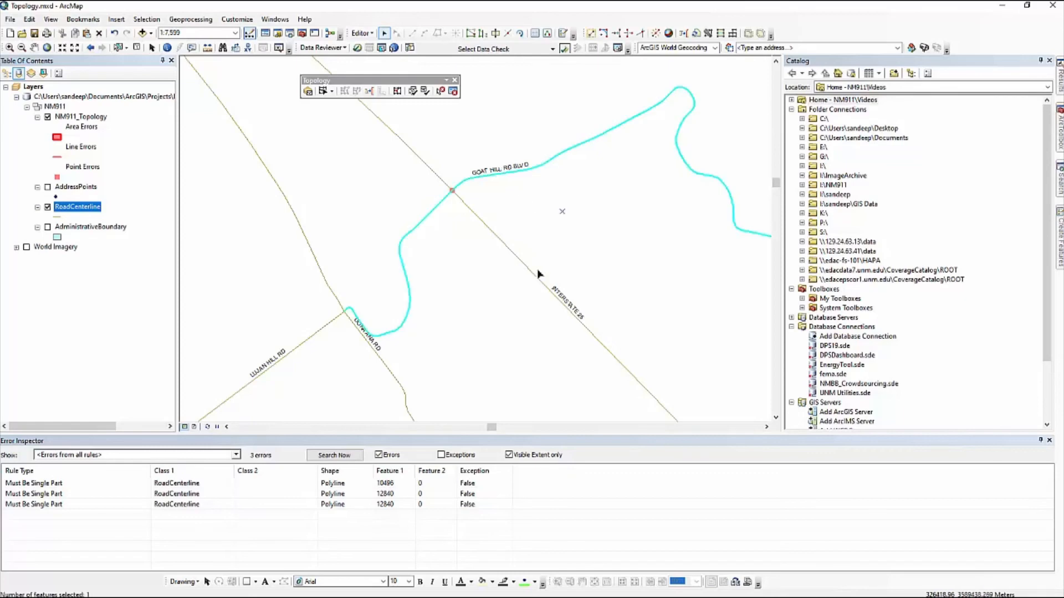
drag(522, 247, 505, 287)
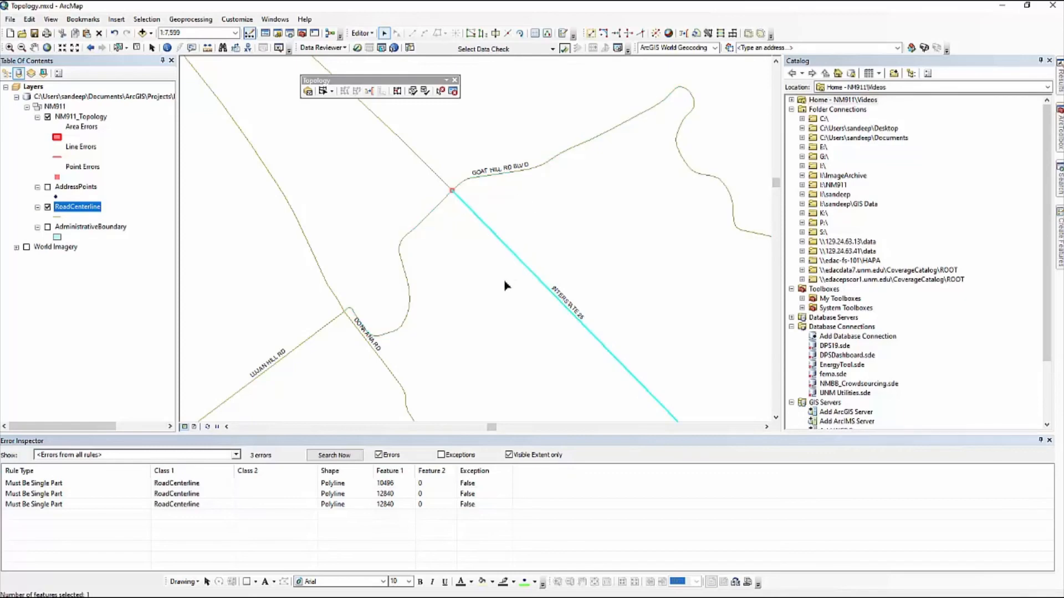
click(27, 248)
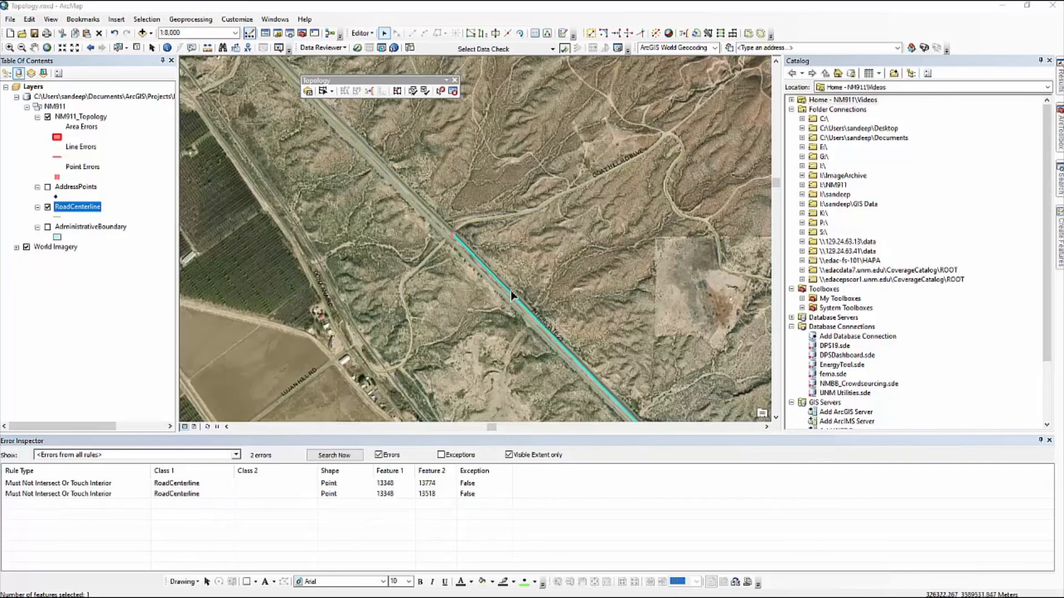
click(427, 252)
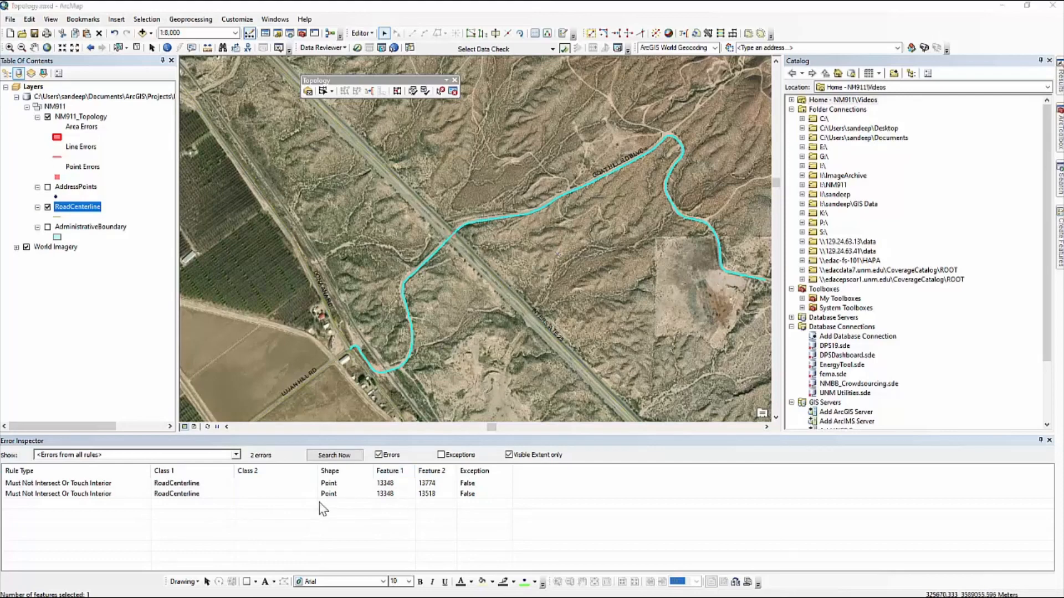
Step: Mark both Must Not Intersect Or Touch Interior errors at the Goat Hill Rd Blvd and Interstate 25 crossing as exceptions
click(201, 485)
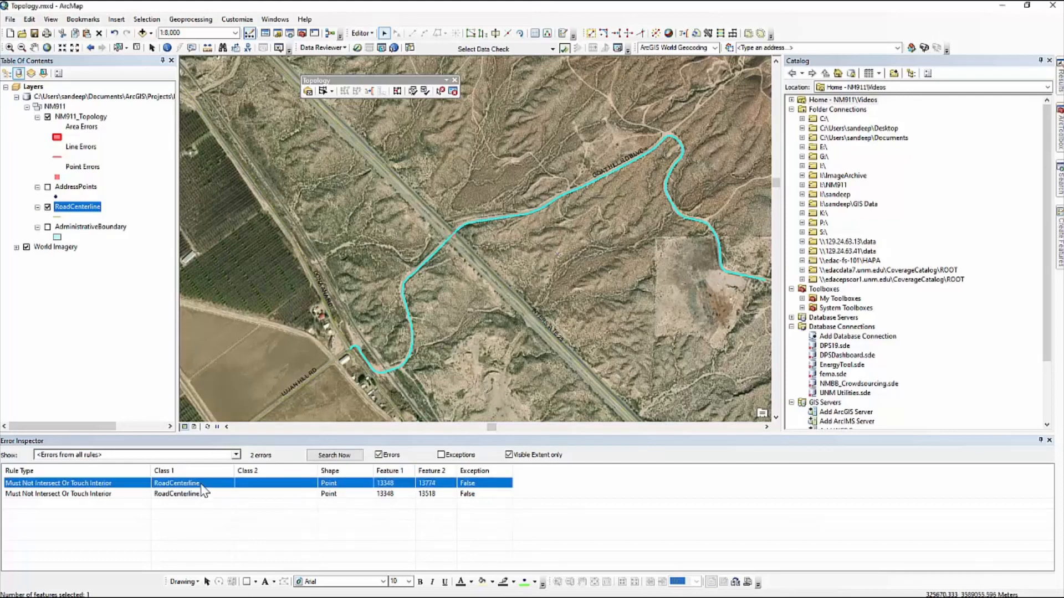
right_click(123, 491)
click(178, 566)
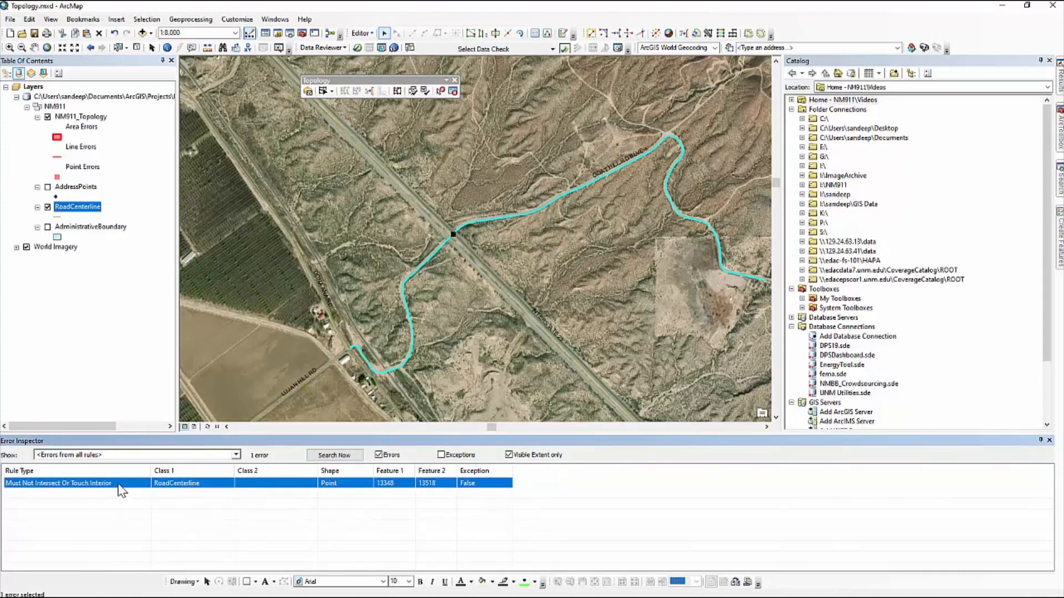
right_click(122, 491)
click(180, 566)
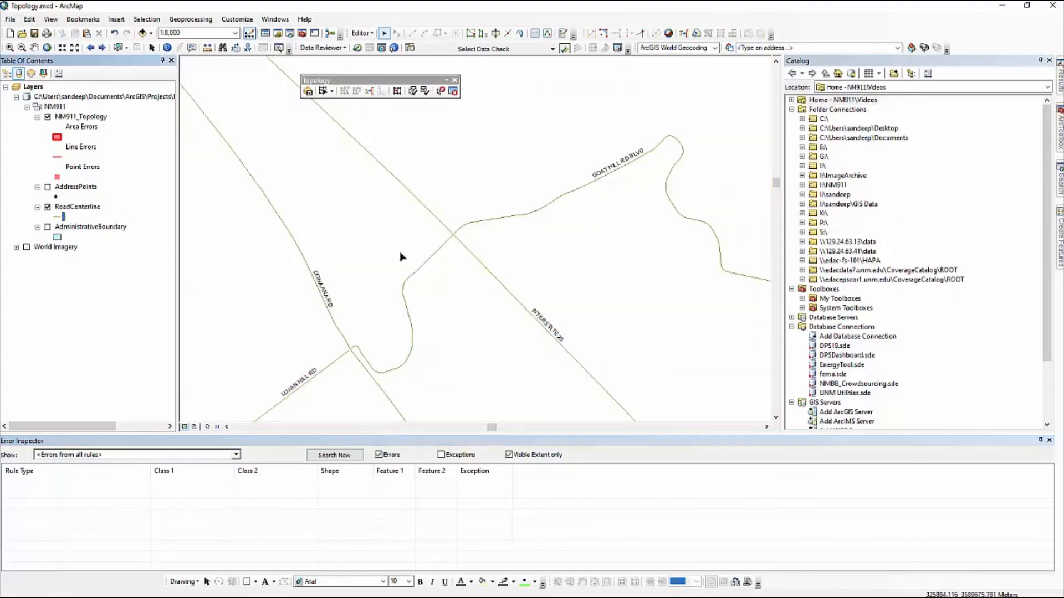
Step: Go to the Exceptions - 2 bookmark and display the AdministrativeBoundary layer around Two Counties Rd
click(91, 22)
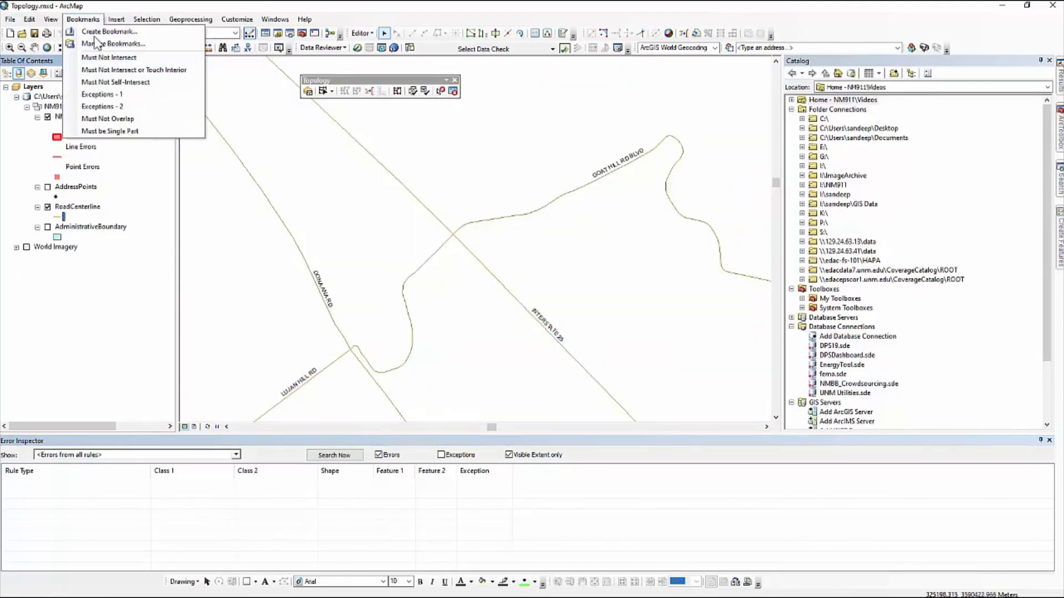
click(118, 106)
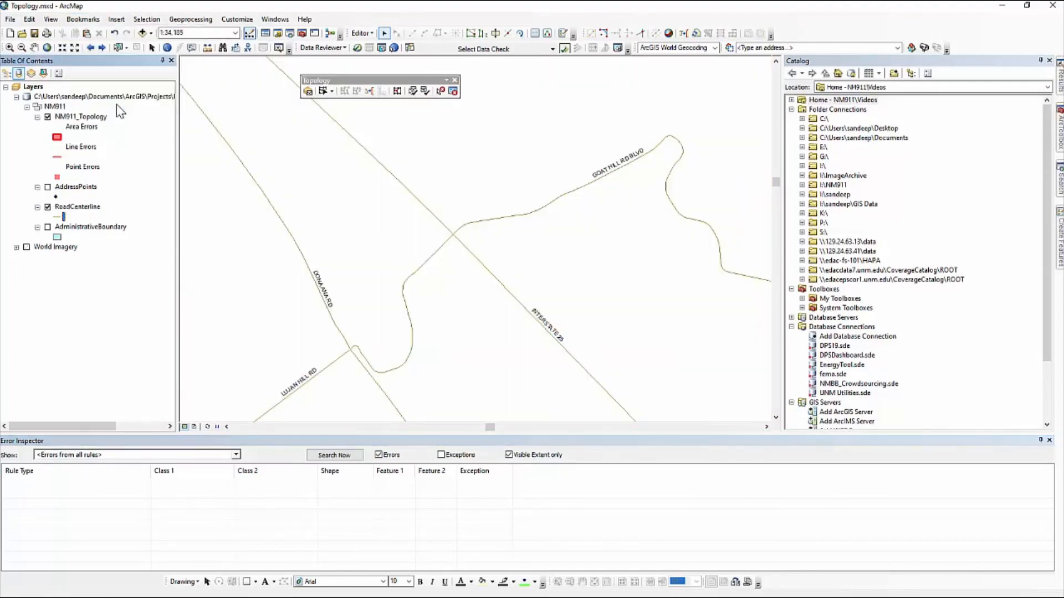
click(48, 227)
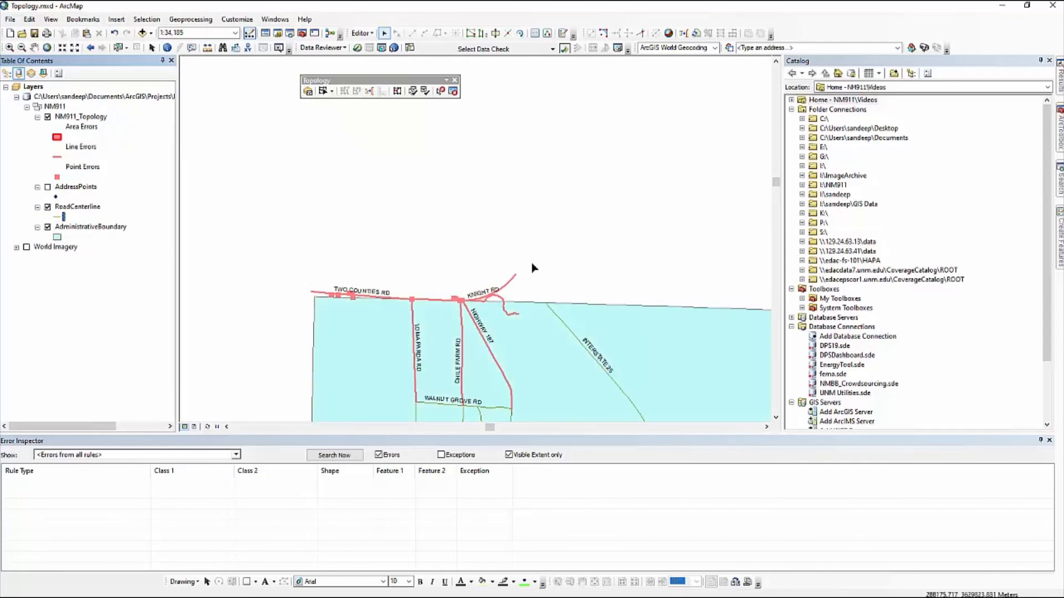
scroll(466, 417, up, 2)
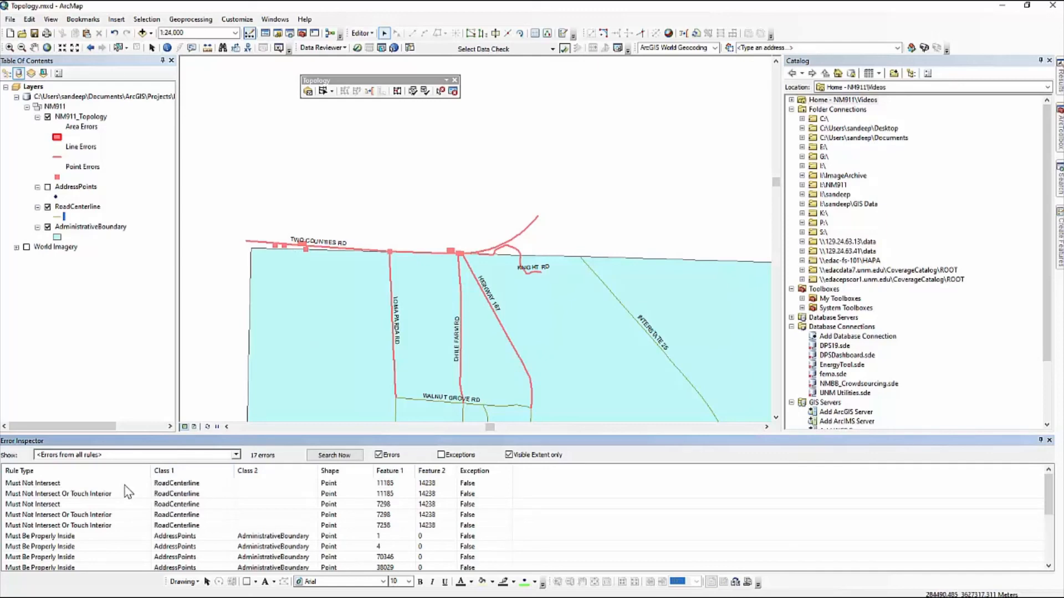
Step: Select the Must Not Intersect error between features 11185 and 14238 and open its available fixes
click(77, 485)
right_click(76, 487)
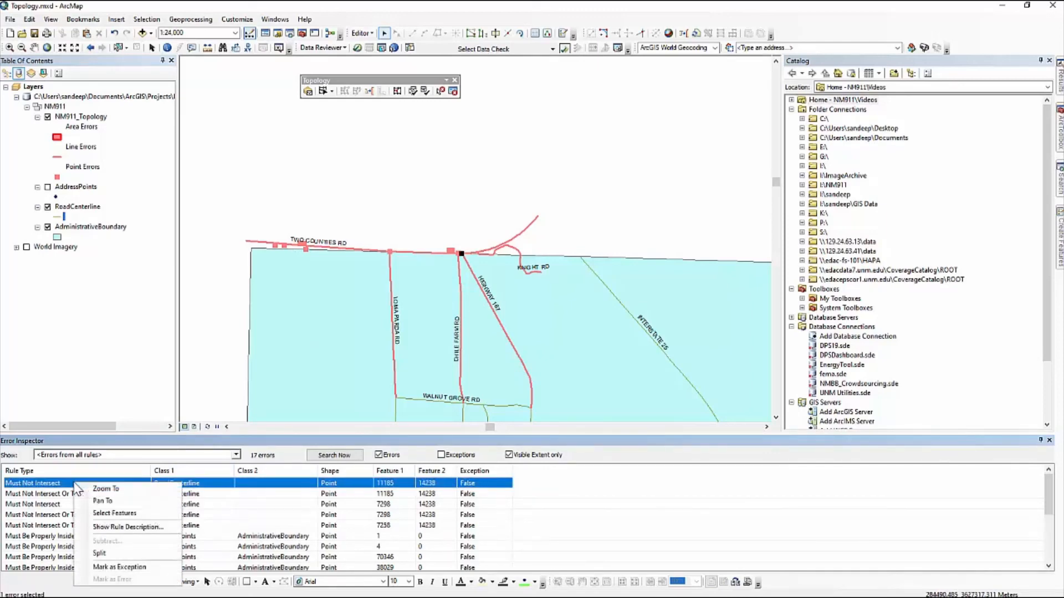